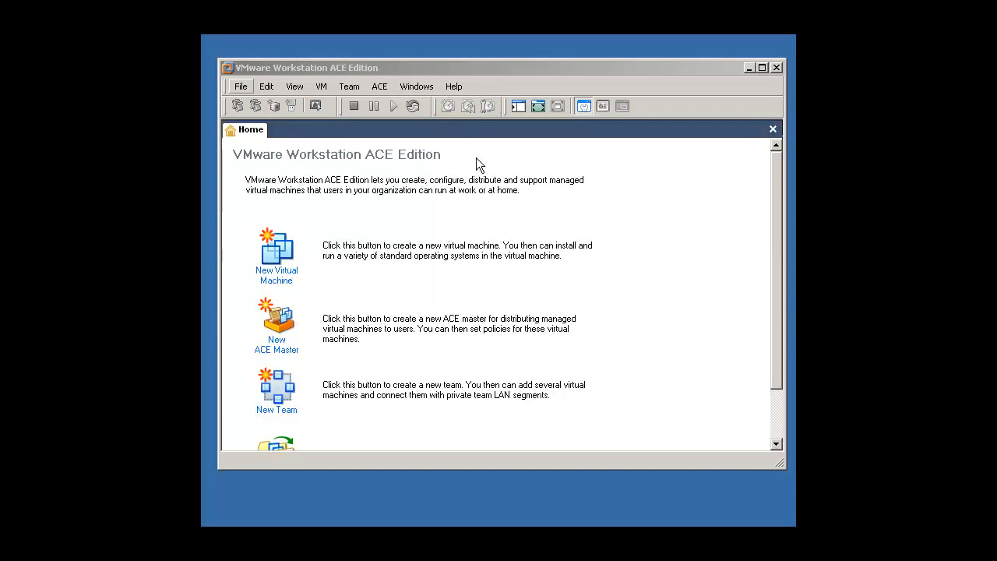
Start creating a new virtual machine and accept the wizard's default configuration type.
click(240, 87)
mouse_move(252, 102)
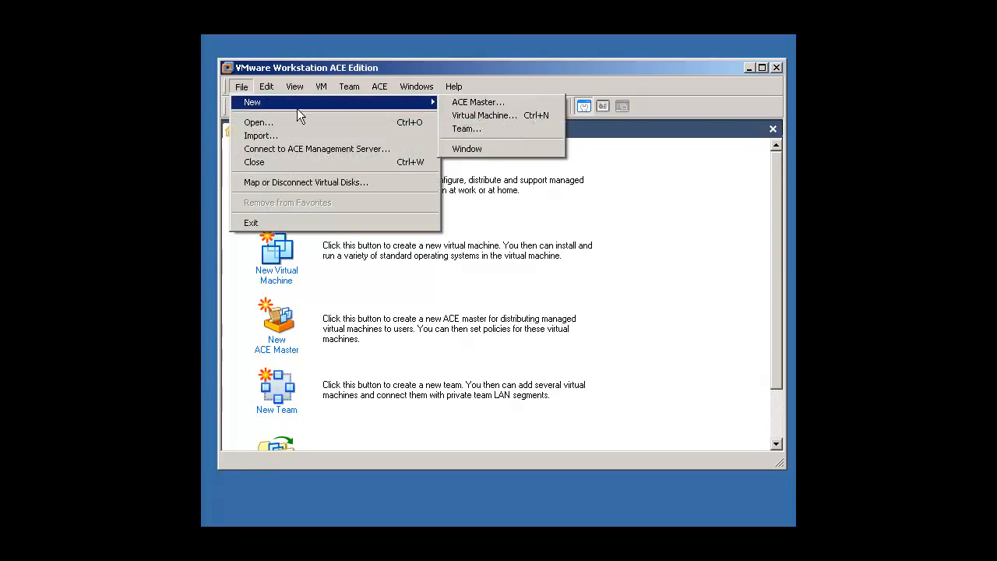
click(530, 116)
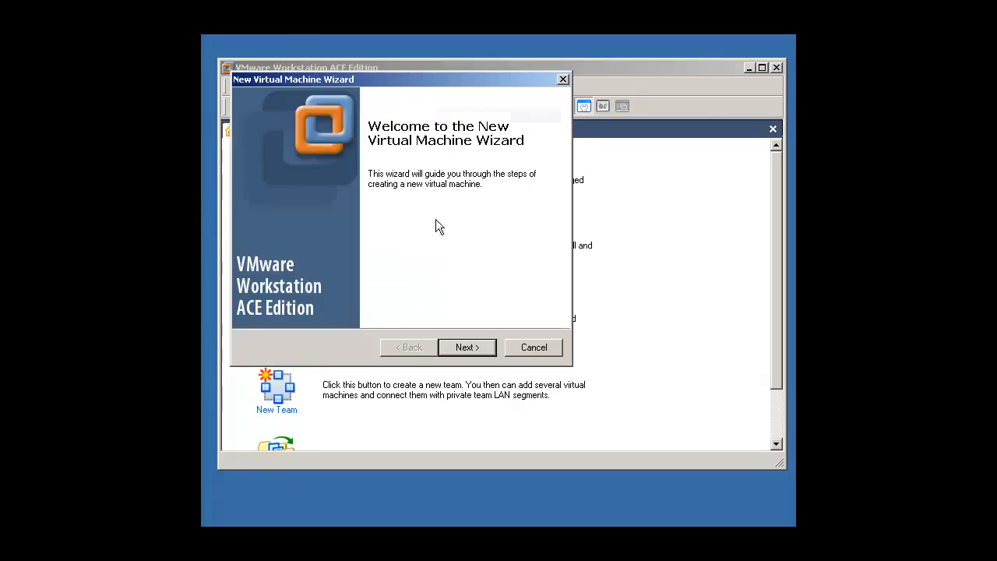
click(470, 350)
click(465, 349)
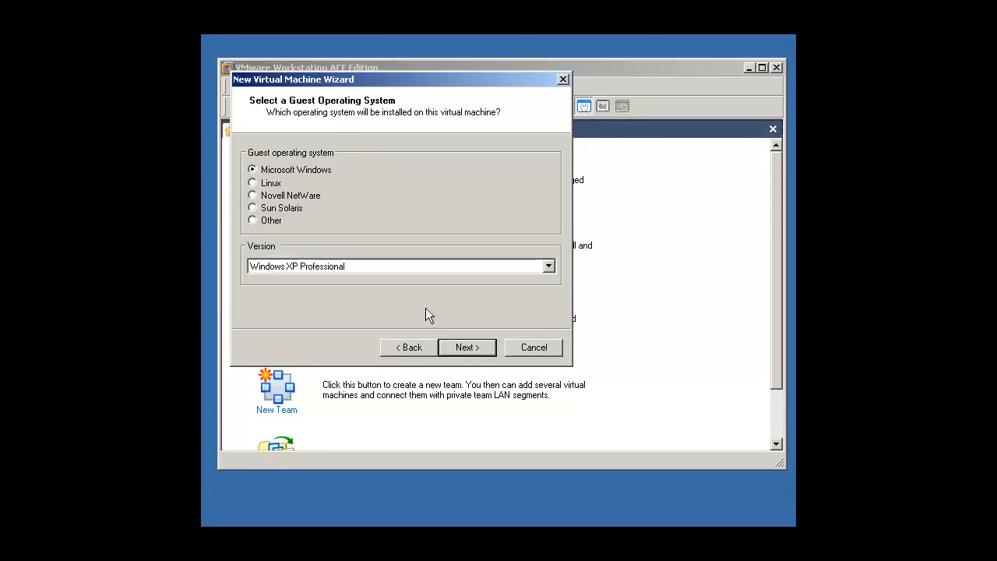
Choose Linux as the guest operating system with Red Hat Enterprise Linux 5 as the version.
click(271, 184)
click(305, 265)
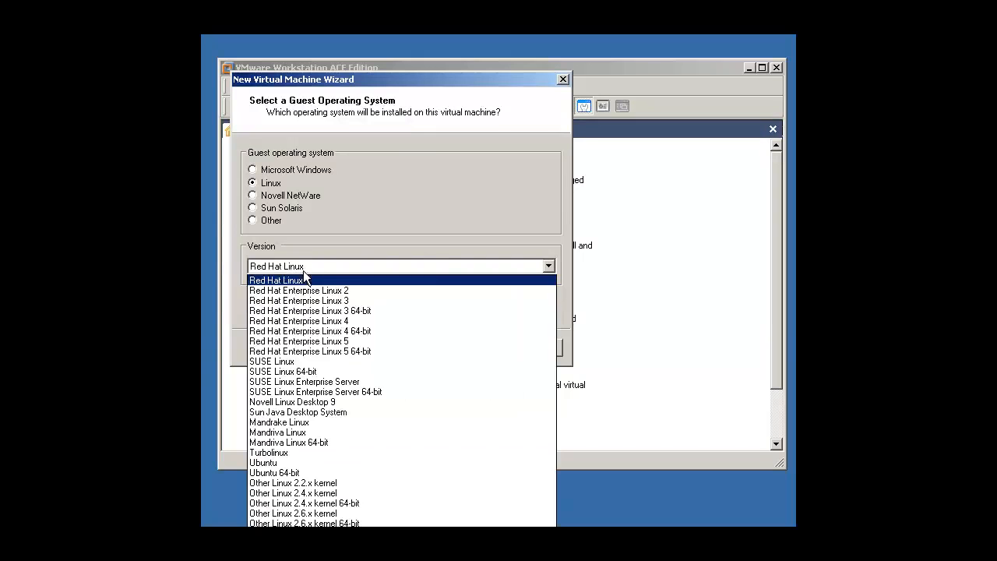
click(365, 343)
click(468, 348)
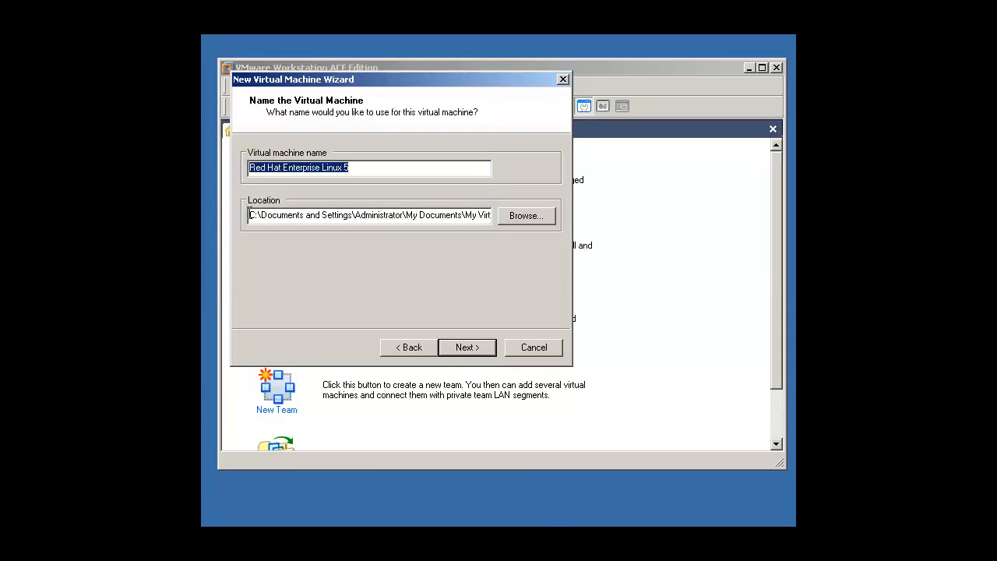
Store the virtual machine in C:\VMware\, name it Oracle on OEL, and accept the default network connection.
click(527, 216)
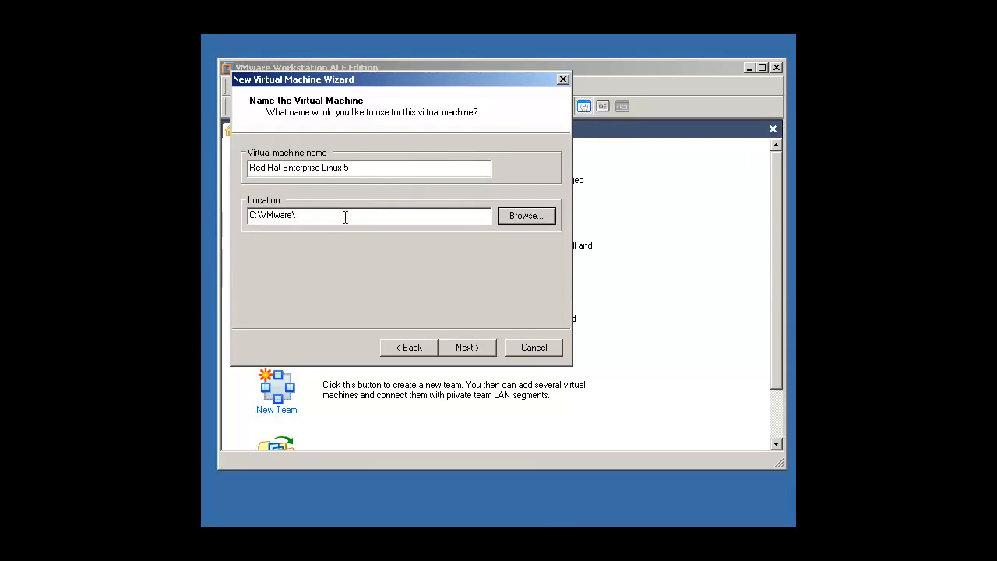
click(372, 213)
click(379, 167)
key(shift+Home)
key(BackSpace)
text(Oracle on OEL)
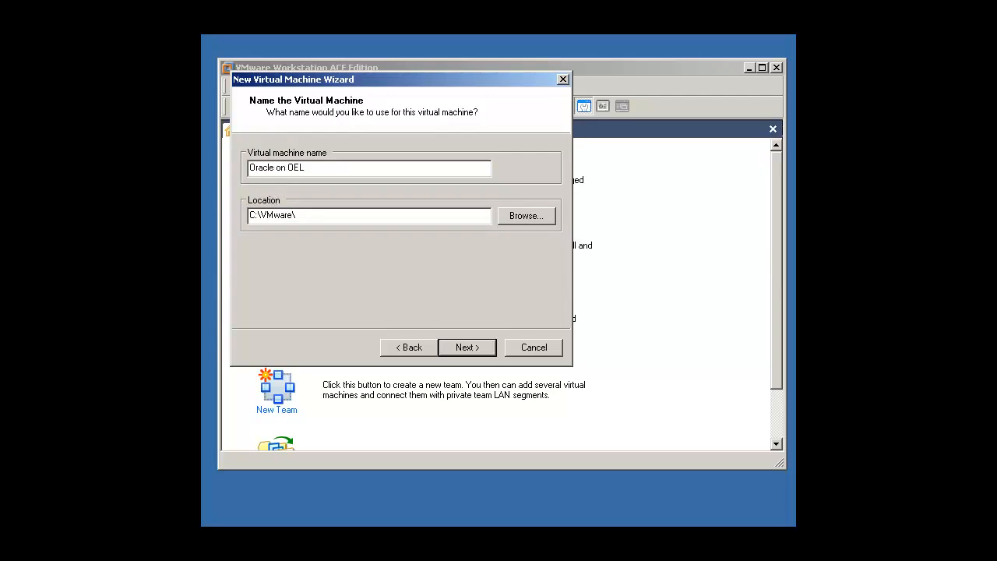
click(471, 349)
click(470, 349)
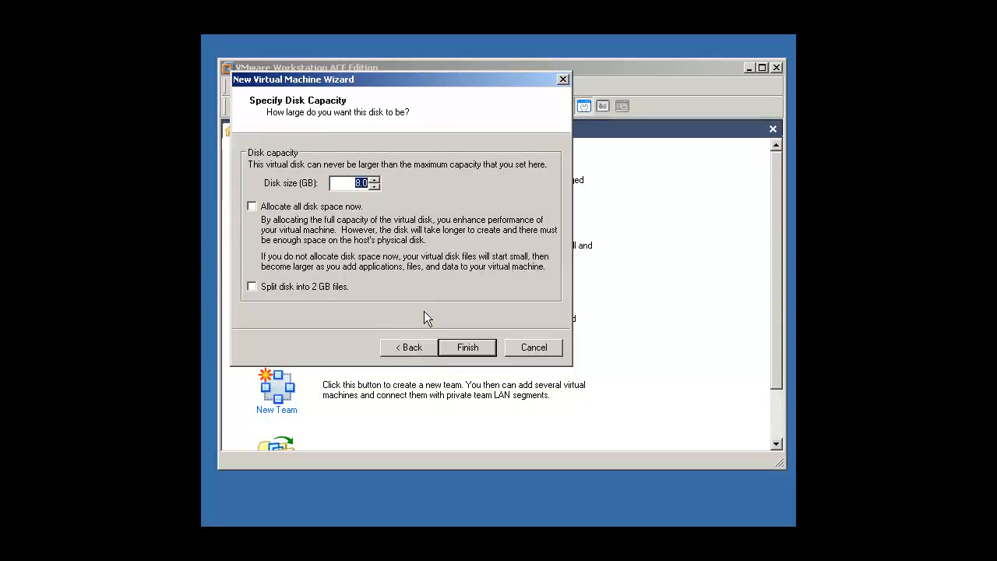
Set the disk size to 15 GB with all disk space allocated now and finish creating the virtual machine.
text(15)
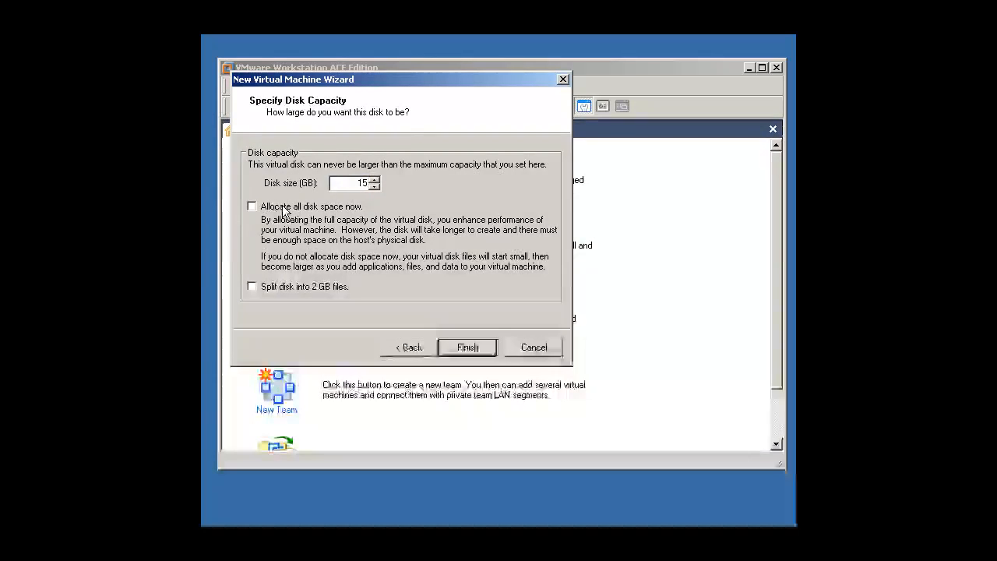
click(268, 209)
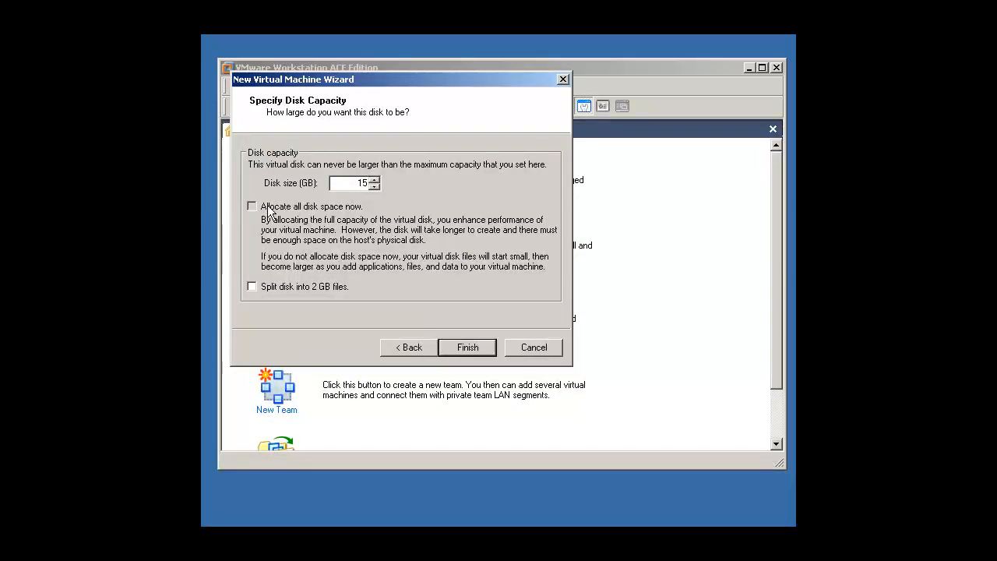
click(468, 348)
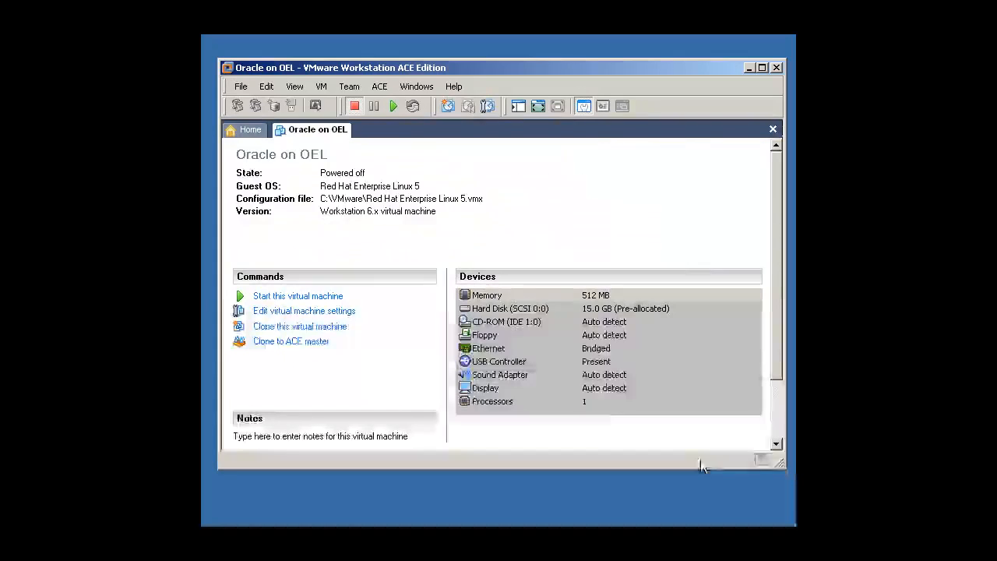
Remove the floppy drive, USB controller and sound adapter from the virtual machine's hardware.
click(280, 312)
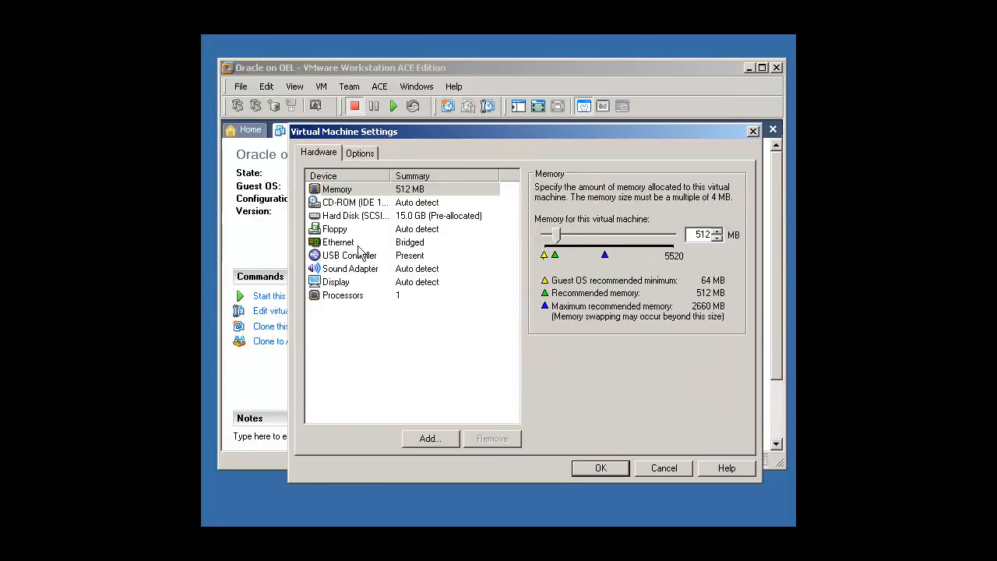
click(350, 231)
click(492, 438)
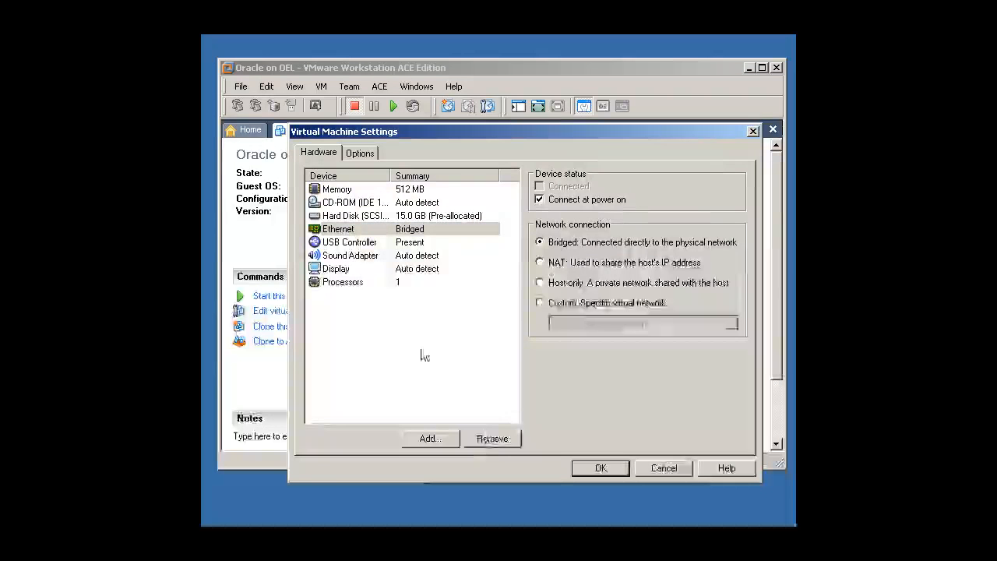
click(353, 242)
click(489, 438)
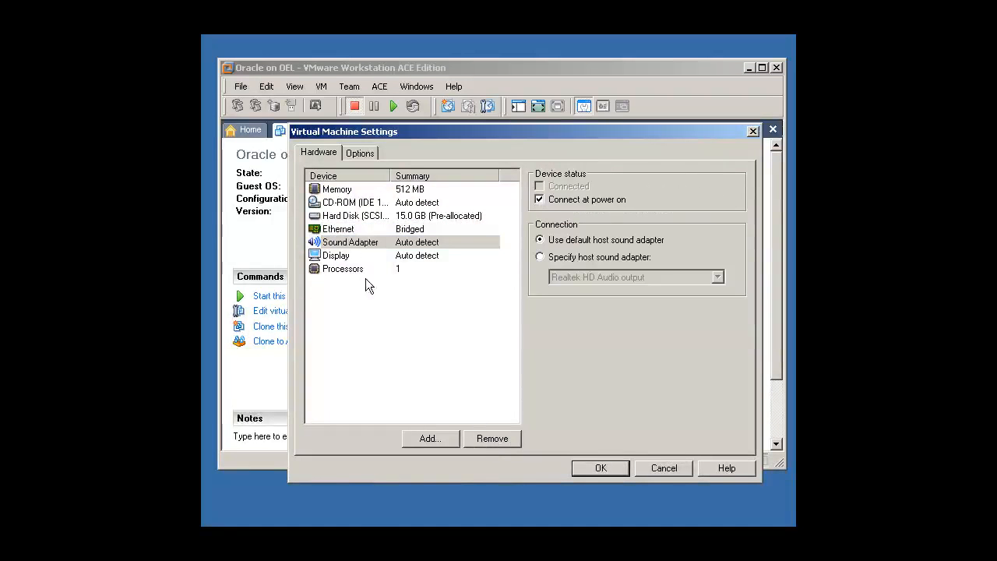
click(488, 439)
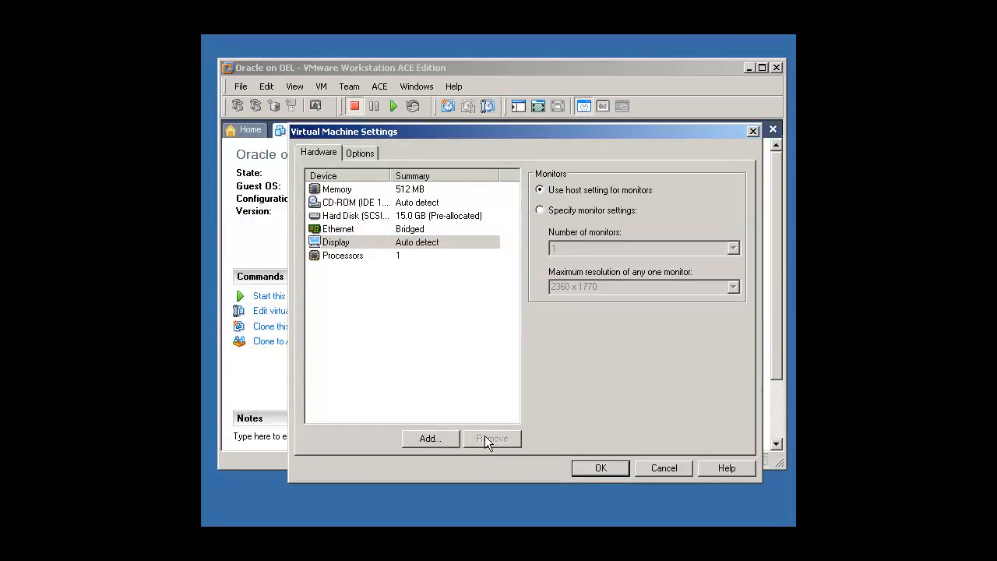
Set the virtual machine's memory to 1024 MB.
click(371, 189)
double_click(703, 234)
text(1024)
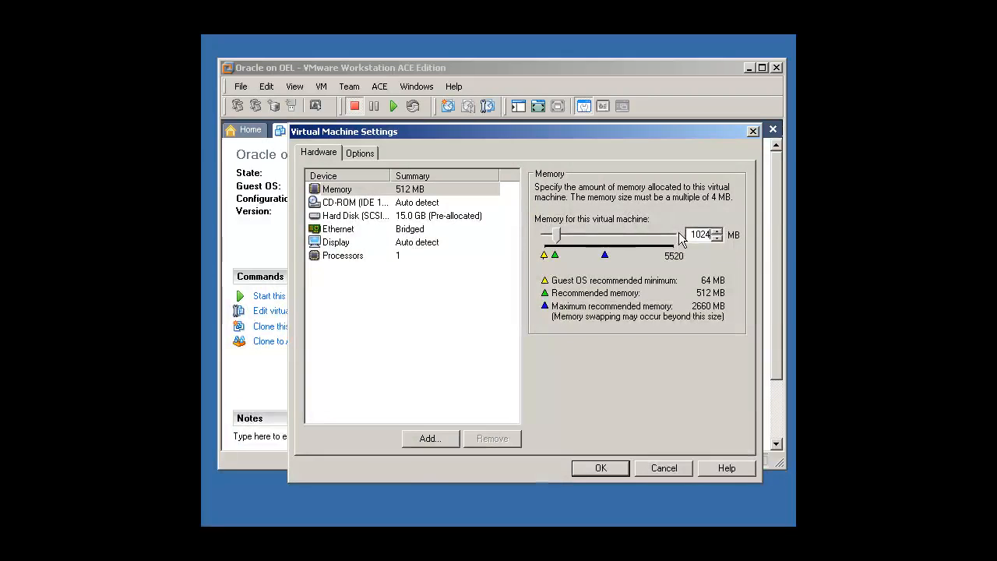
Connect the virtual CD-ROM drive to the installation ISO image and save the virtual machine settings.
click(359, 203)
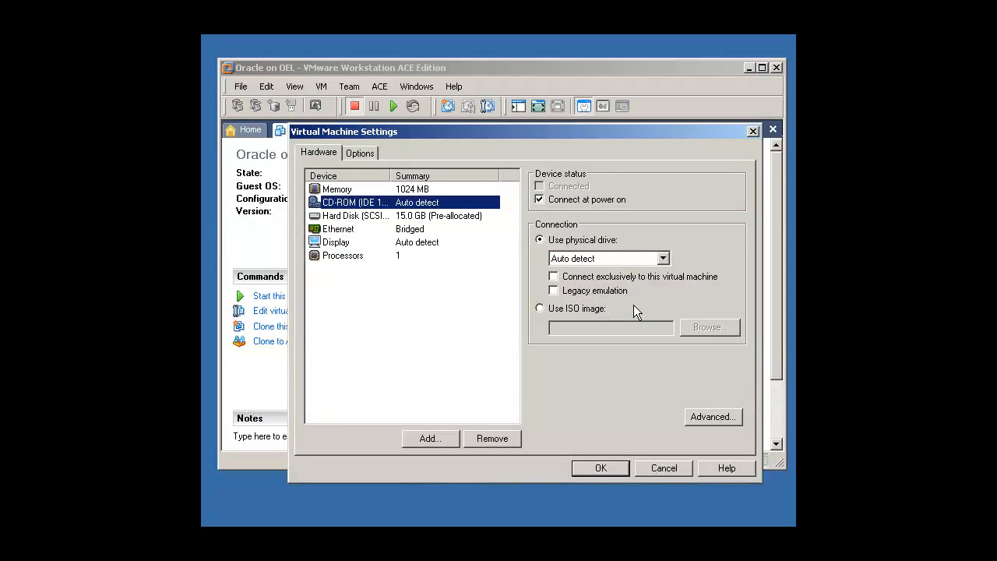
click(582, 309)
click(710, 327)
double_click(409, 109)
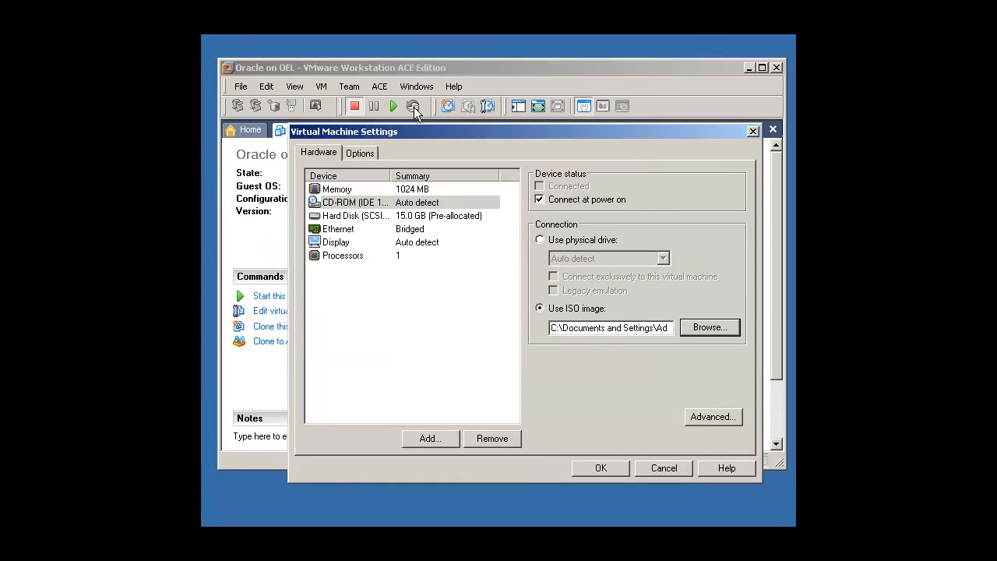
click(600, 467)
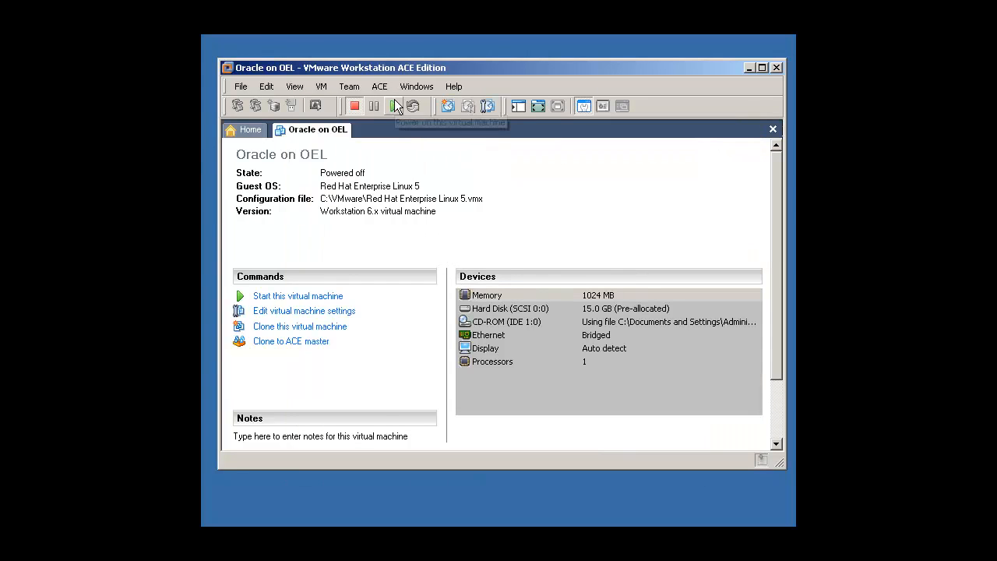
Power on the virtual machine and boot into the graphical Enterprise Linux installer, skipping the media check.
click(392, 105)
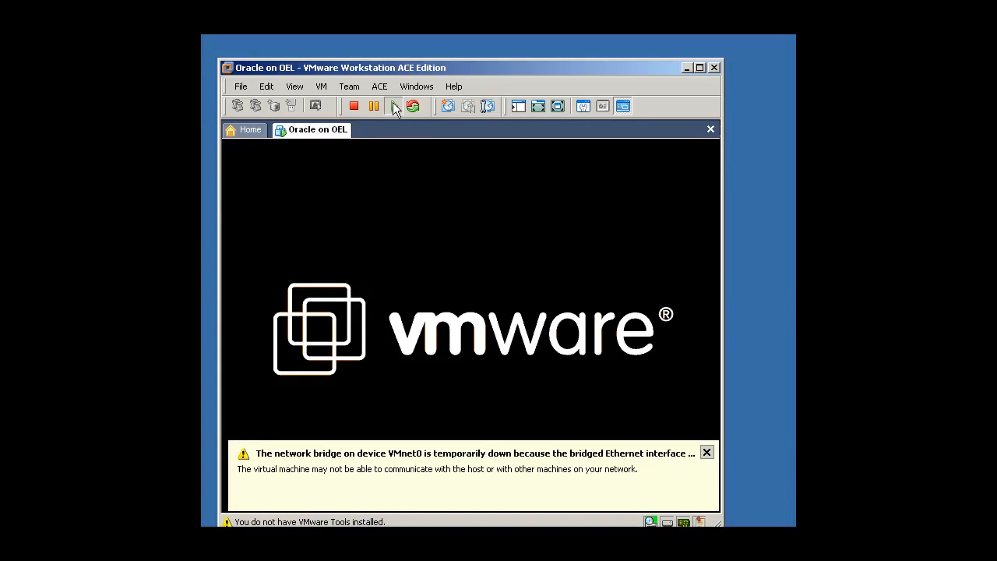
click(705, 451)
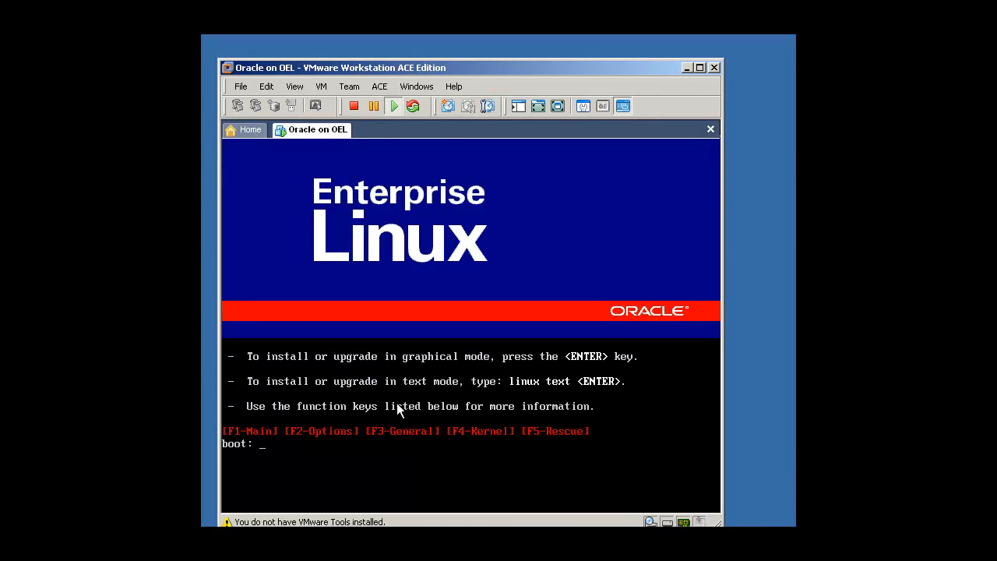
click(350, 428)
key(Return)
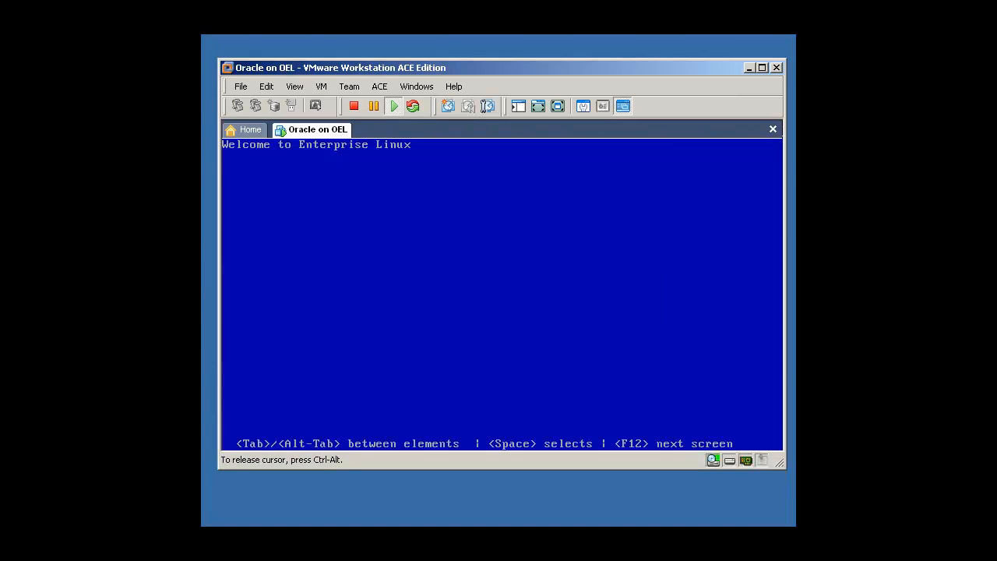
key(Tab)
key(Return)
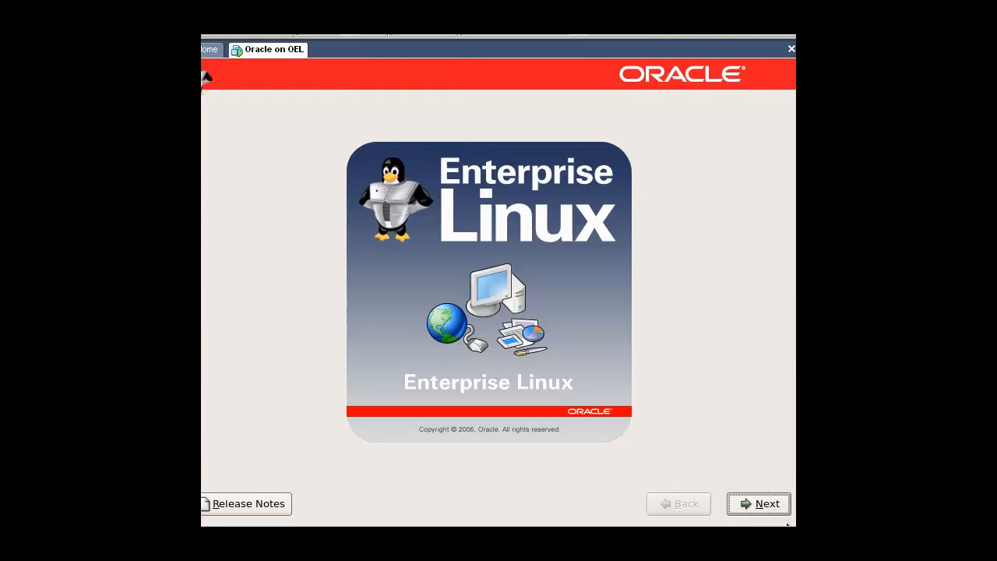
Start the installation with English as the installer language and the U.S. English keyboard layout.
click(761, 504)
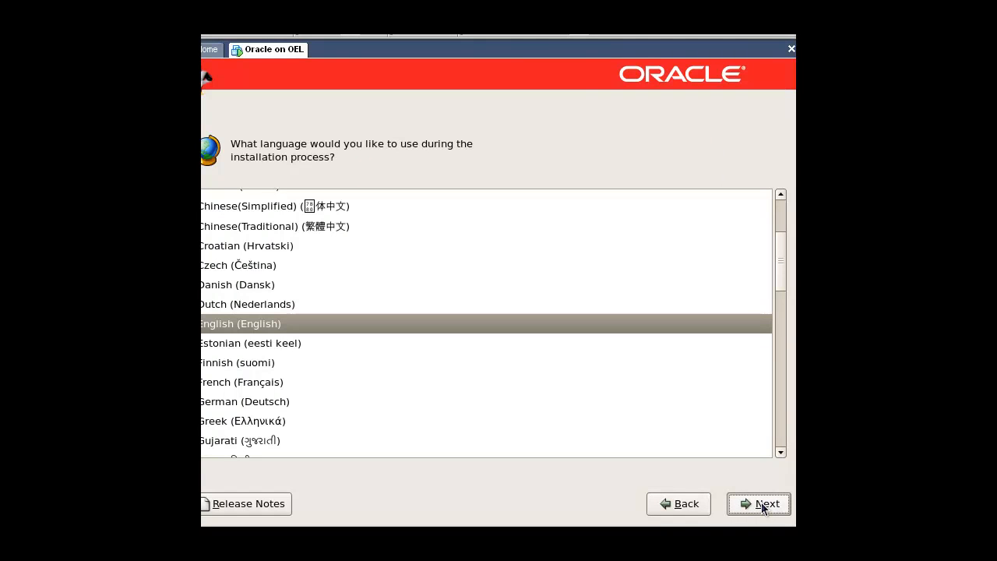
click(762, 505)
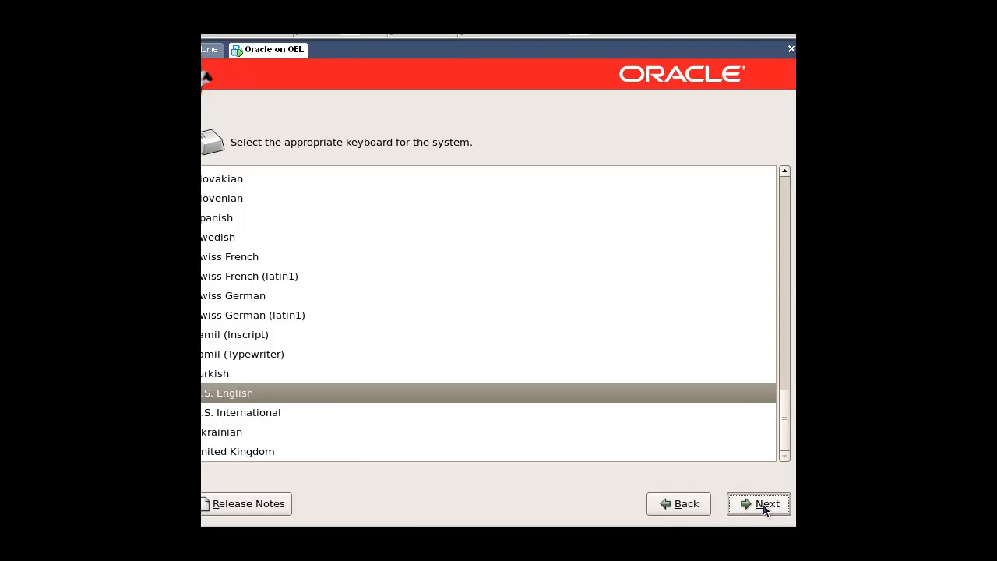
click(764, 508)
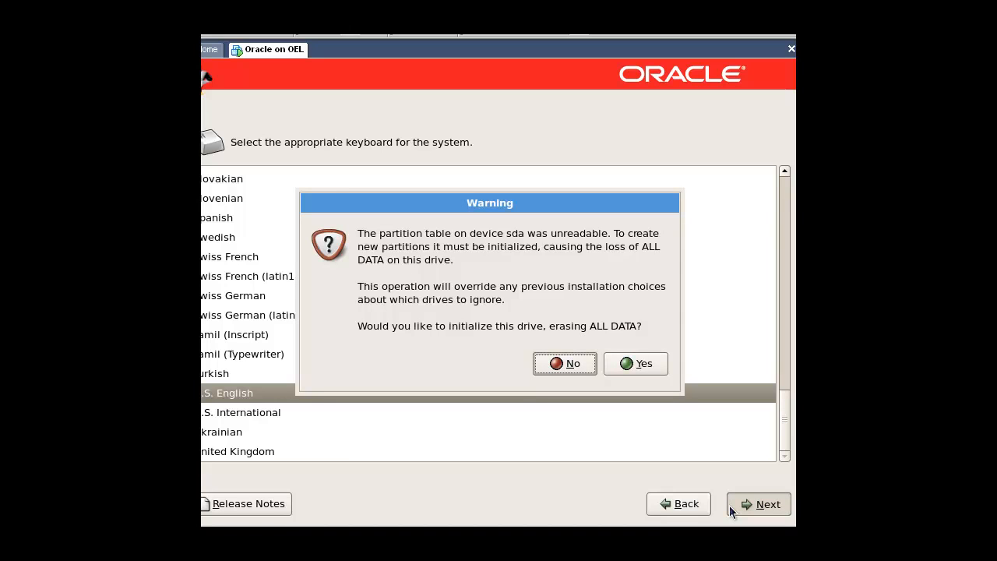
Initialize the sda drive and accept the default layout that removes existing Linux partitions on it.
click(631, 362)
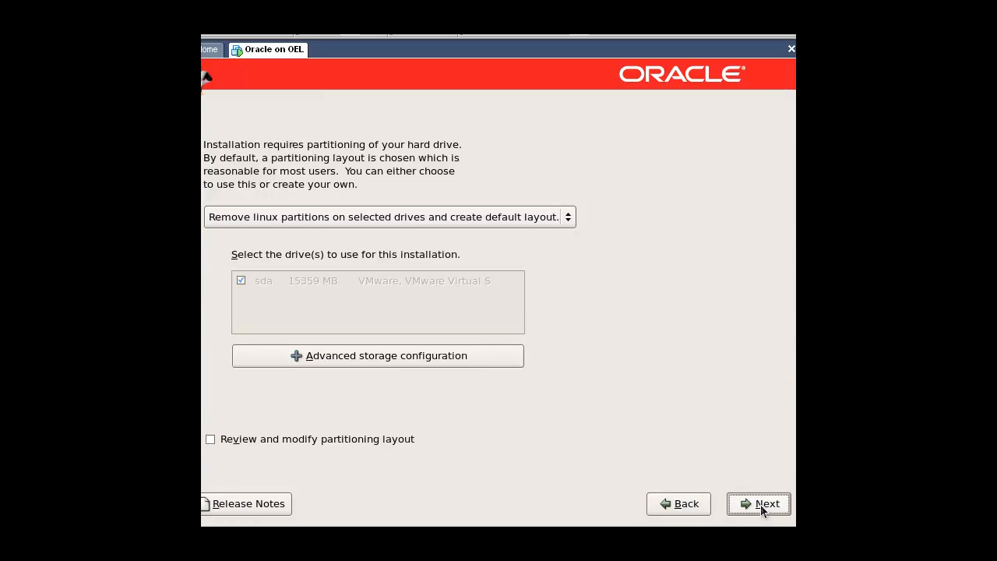
click(761, 511)
click(651, 357)
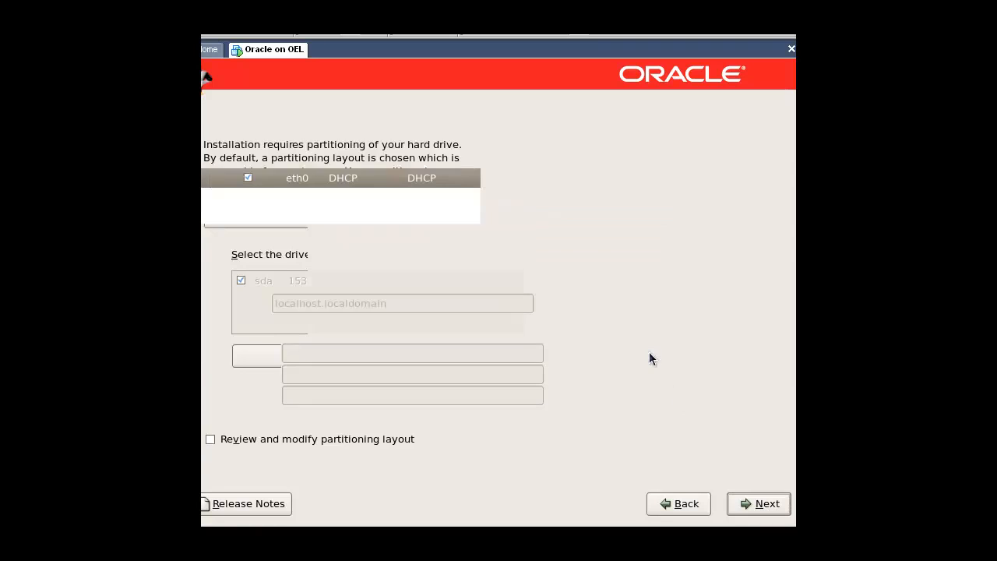
Accept the DHCP network settings for eth0 and set the time zone to Asia/Baku.
click(764, 504)
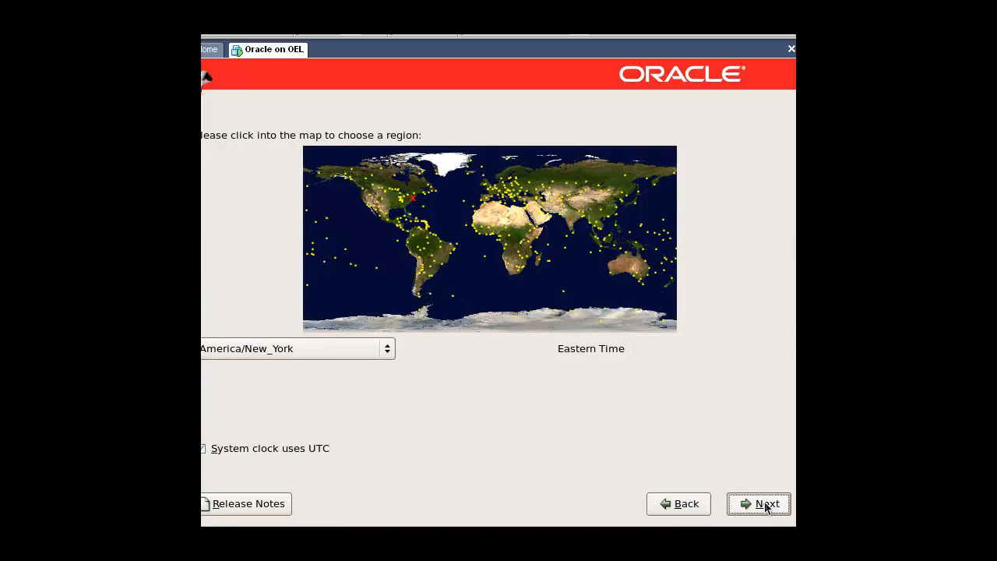
click(537, 207)
click(578, 292)
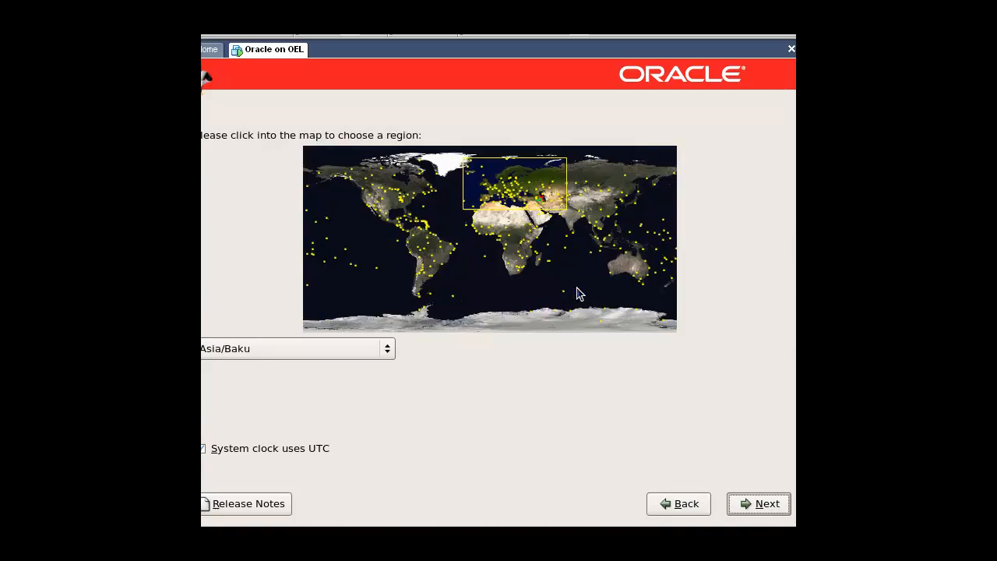
click(743, 511)
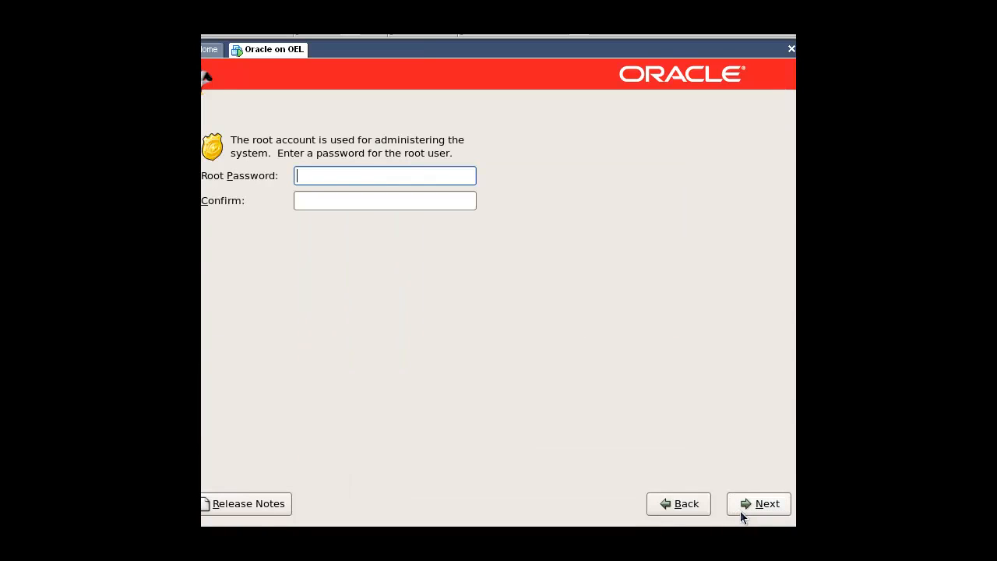
Enter and confirm the root account password.
text(••••••)
key(Tab)
text(••••••)
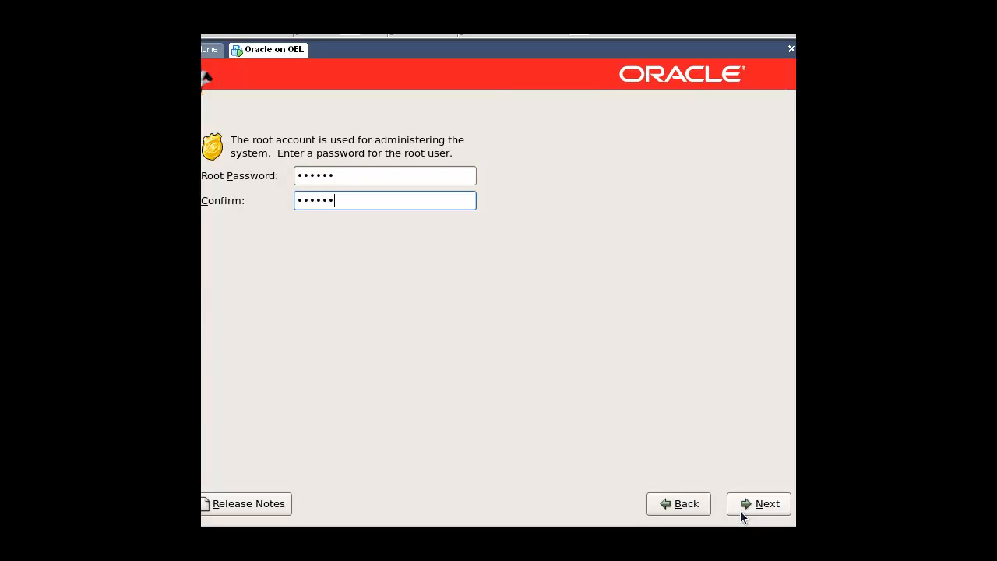
click(741, 505)
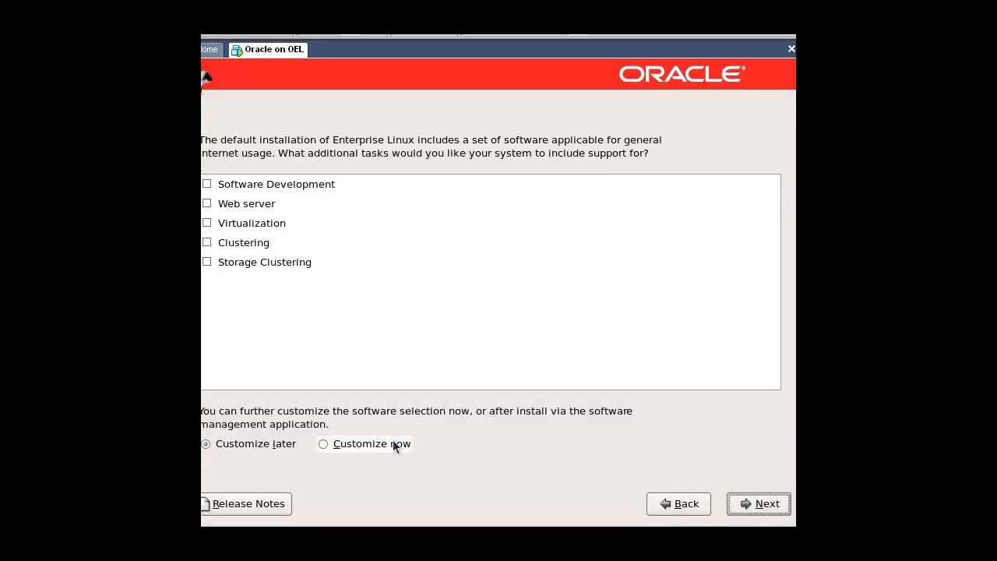
Customize the software now and, under Applications, deselect Editors, Games and Entertainment, Graphics, Office/Productivity, Sound and Video, and Text-based Internet.
click(392, 443)
click(759, 507)
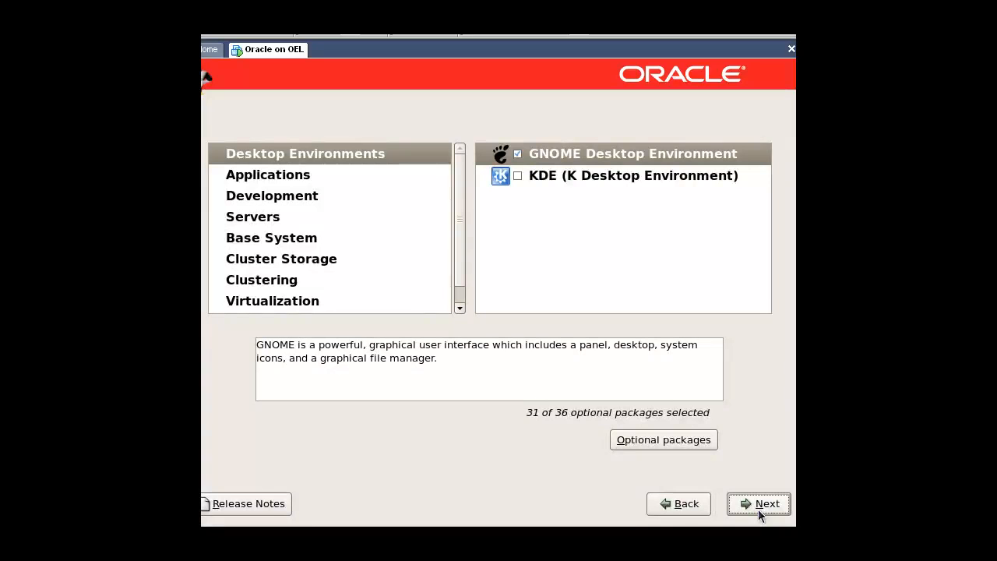
click(285, 176)
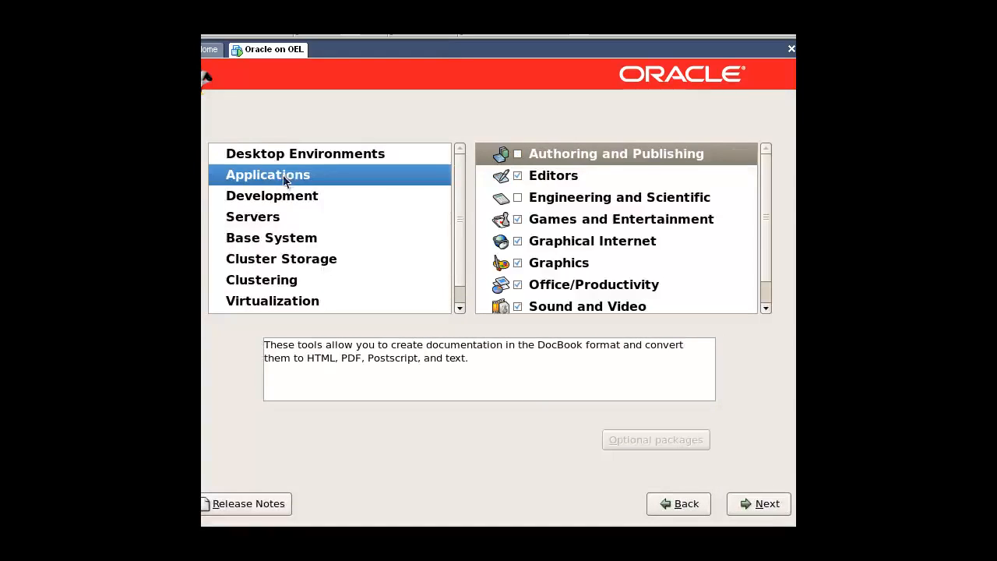
click(519, 183)
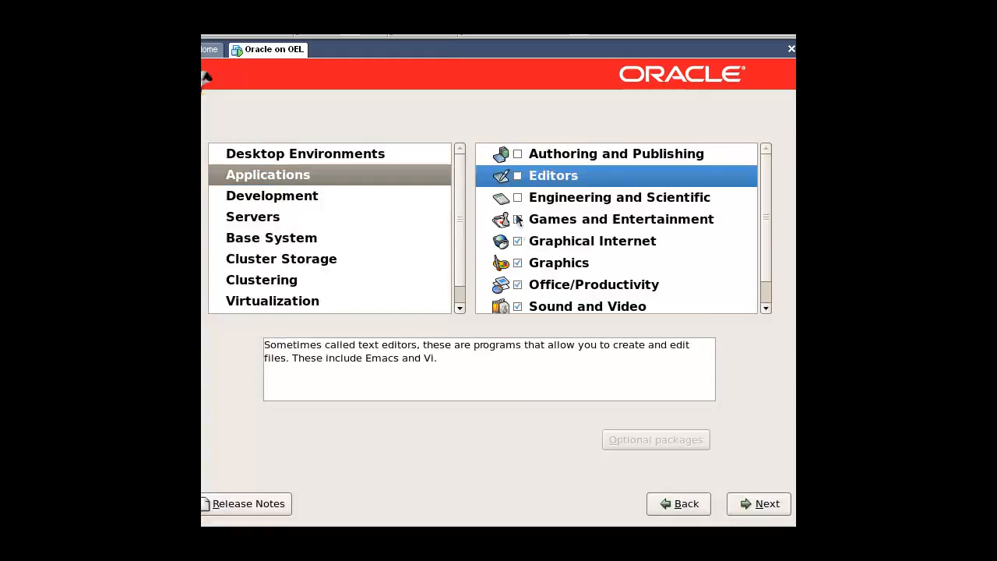
click(516, 220)
click(516, 262)
click(517, 283)
click(519, 305)
scroll(534, 300, down, 1)
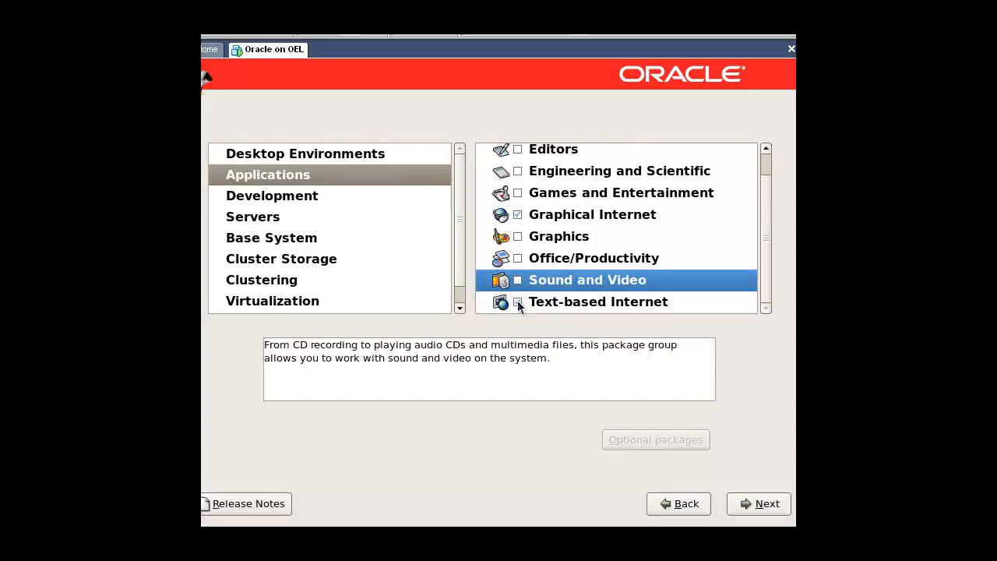
click(517, 301)
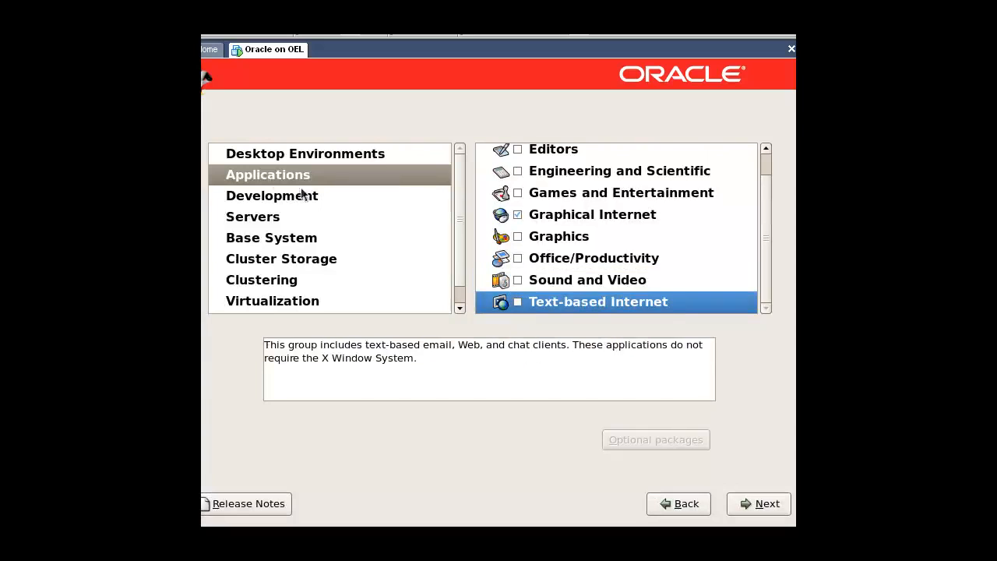
Under Development, select Development Libraries, Development Tools, GNOME Software Development, Java Development, Legacy Software Development, and X Software Development.
click(262, 201)
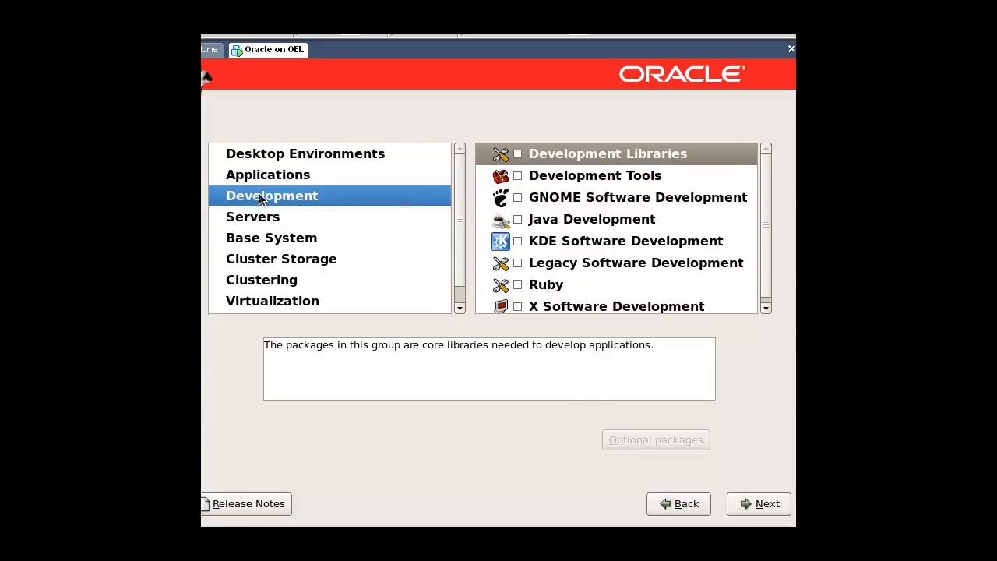
click(517, 154)
click(517, 175)
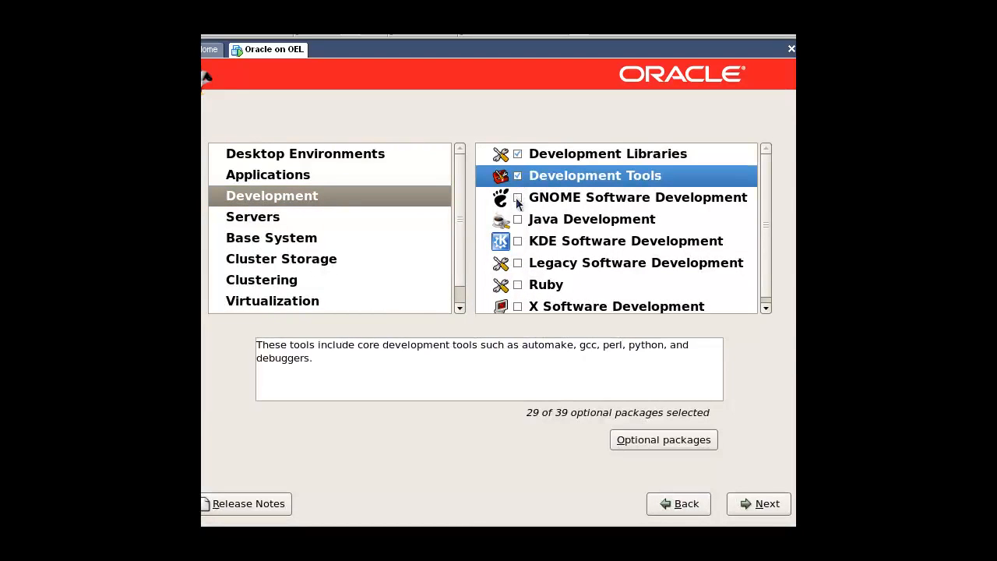
click(517, 198)
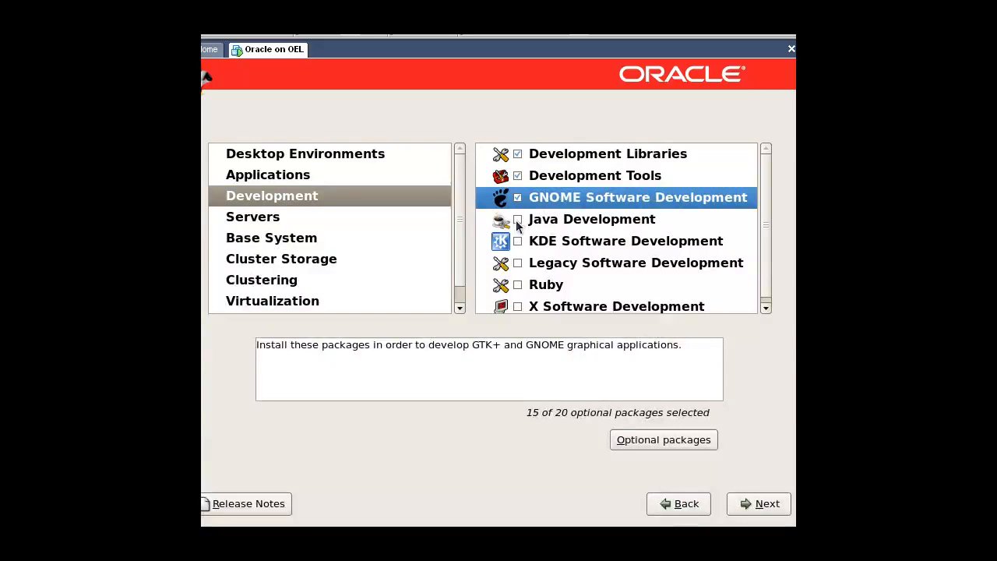
click(517, 219)
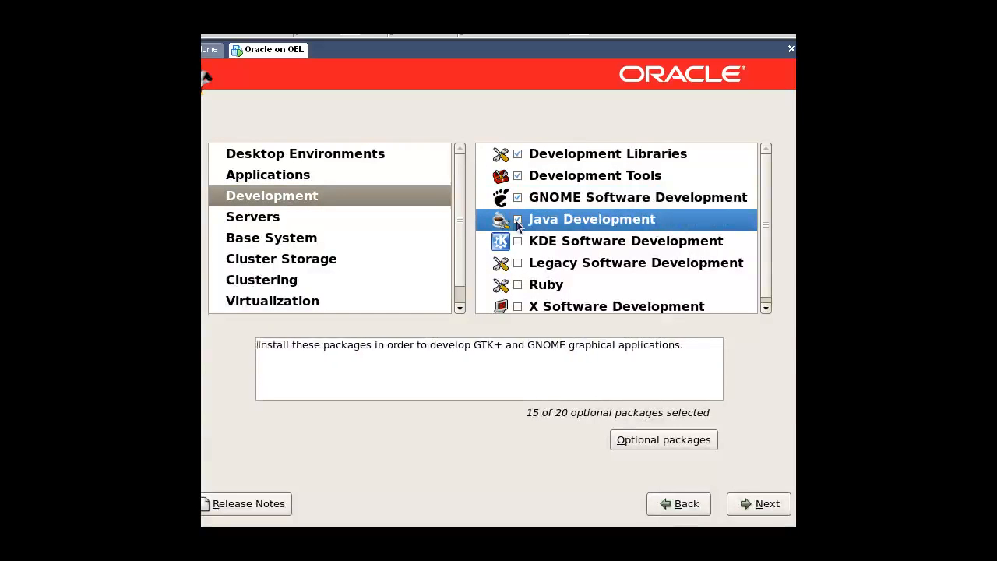
click(518, 264)
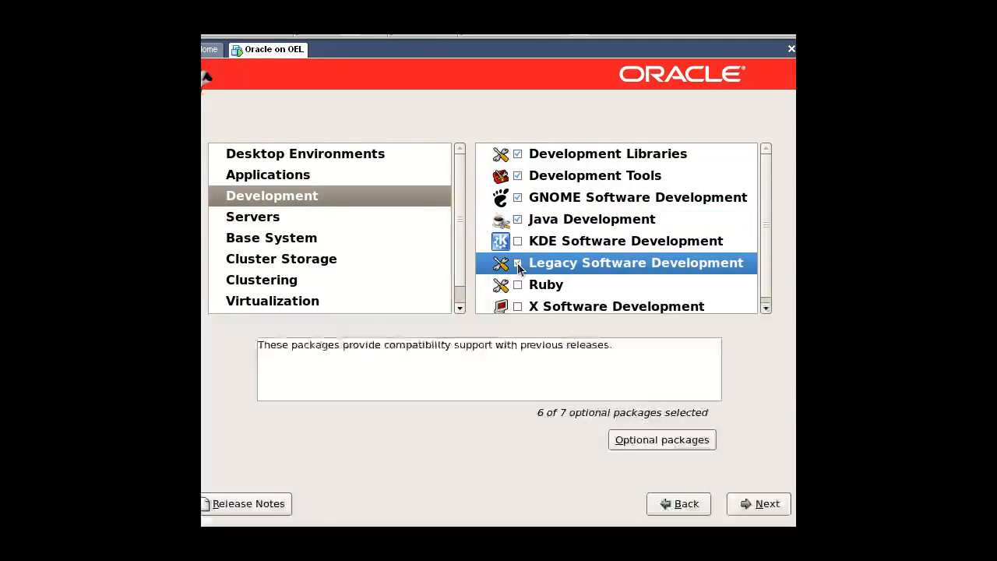
click(518, 302)
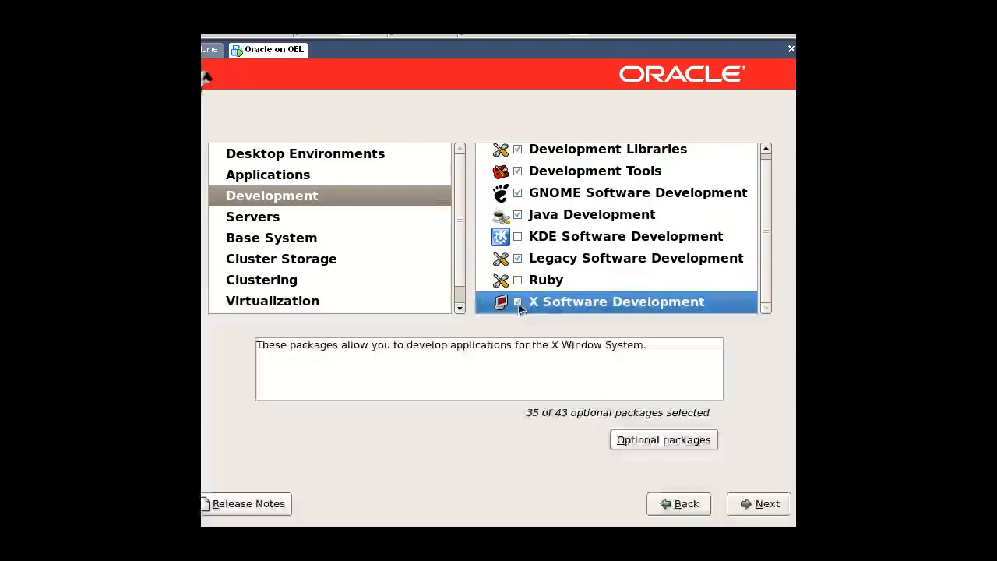
Among the optional X Software Development packages, select libXp-devel and the package whose name starts with "open".
click(664, 442)
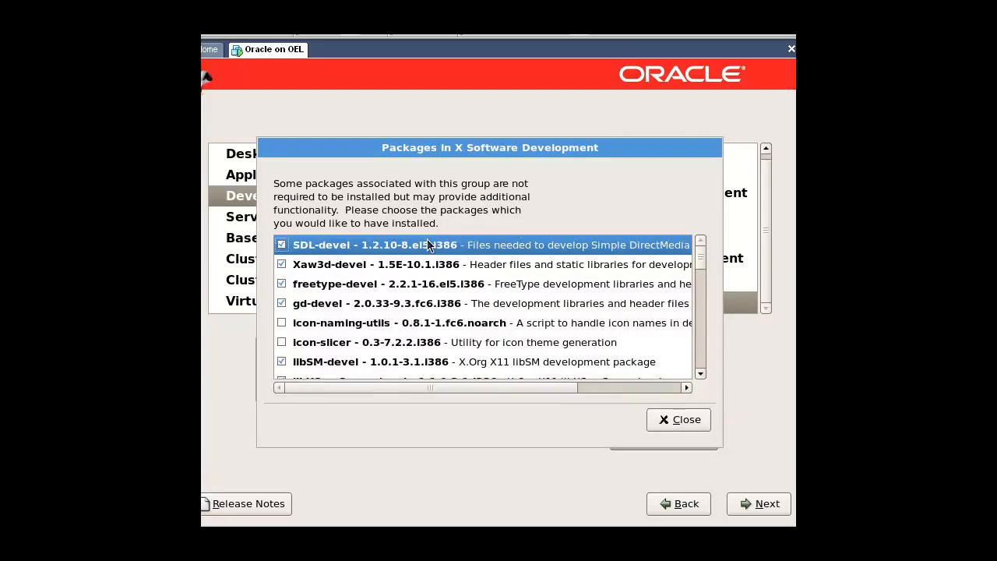
text(lib)
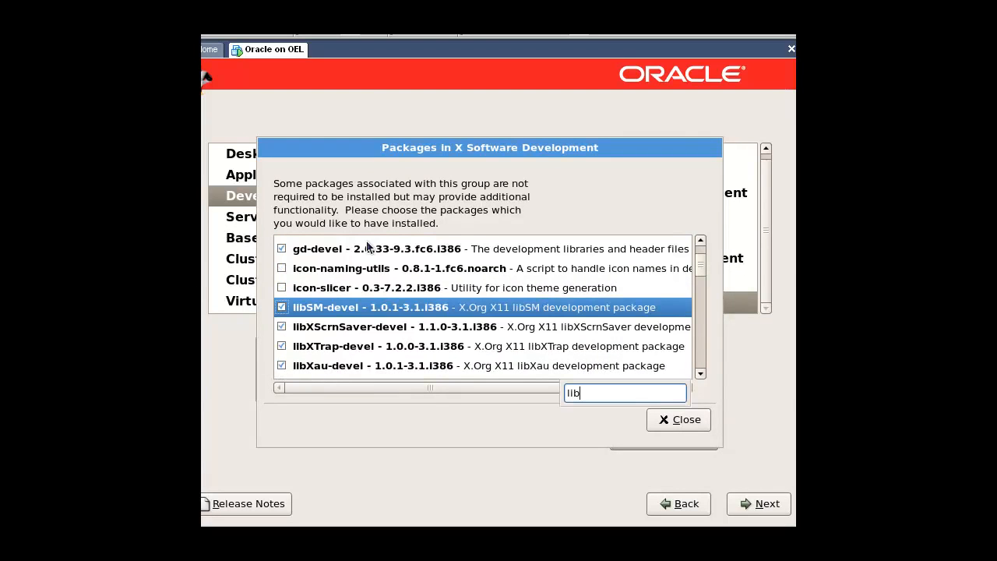
text(Xp)
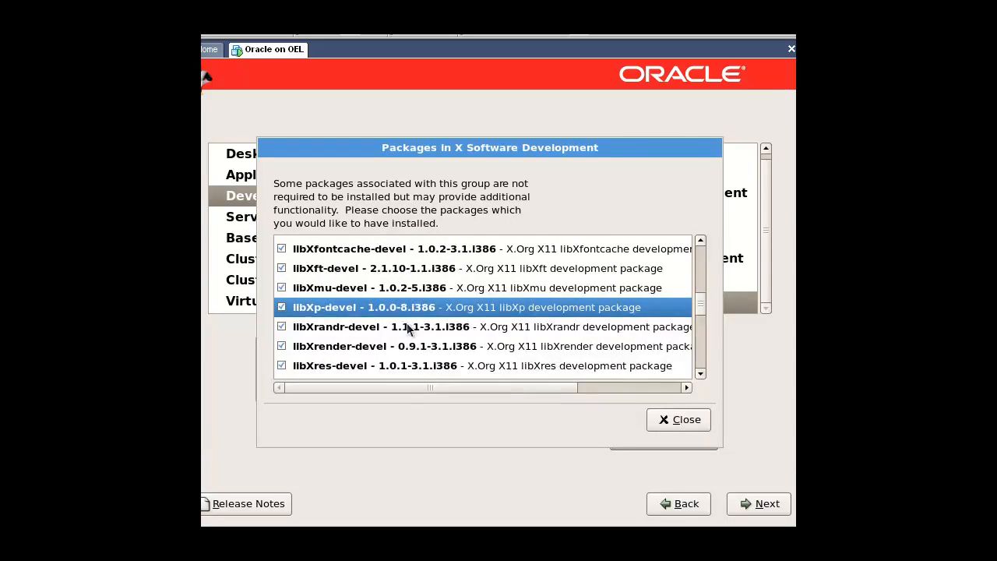
text(open)
click(282, 307)
click(680, 419)
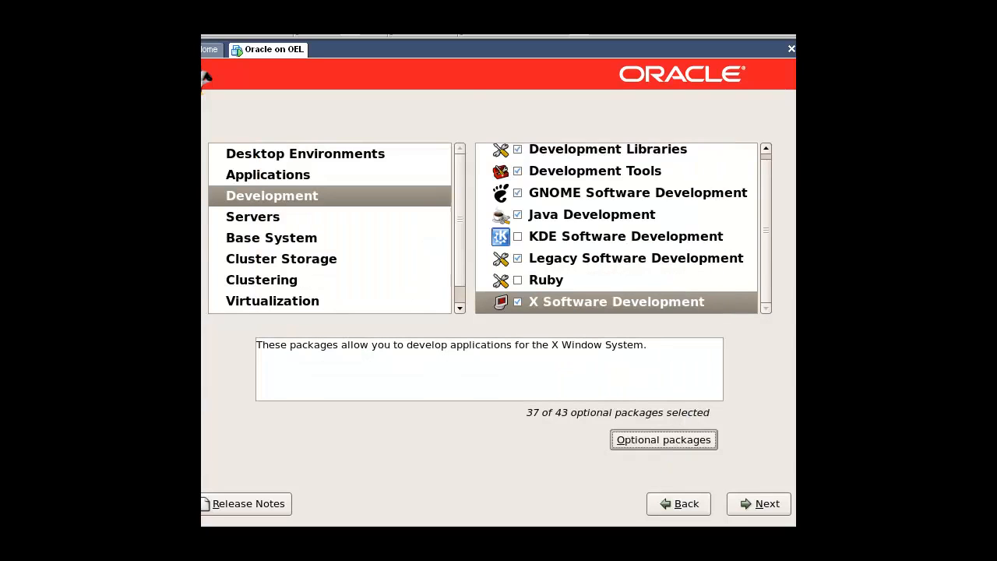
Deselect Printing Support in the Servers package category.
click(272, 217)
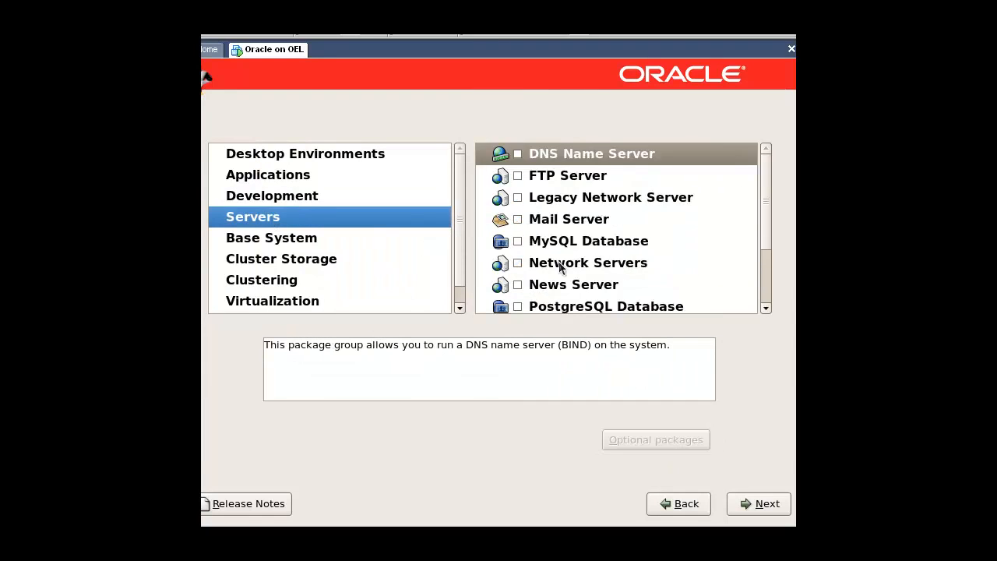
scroll(600, 279, down, 2)
click(525, 242)
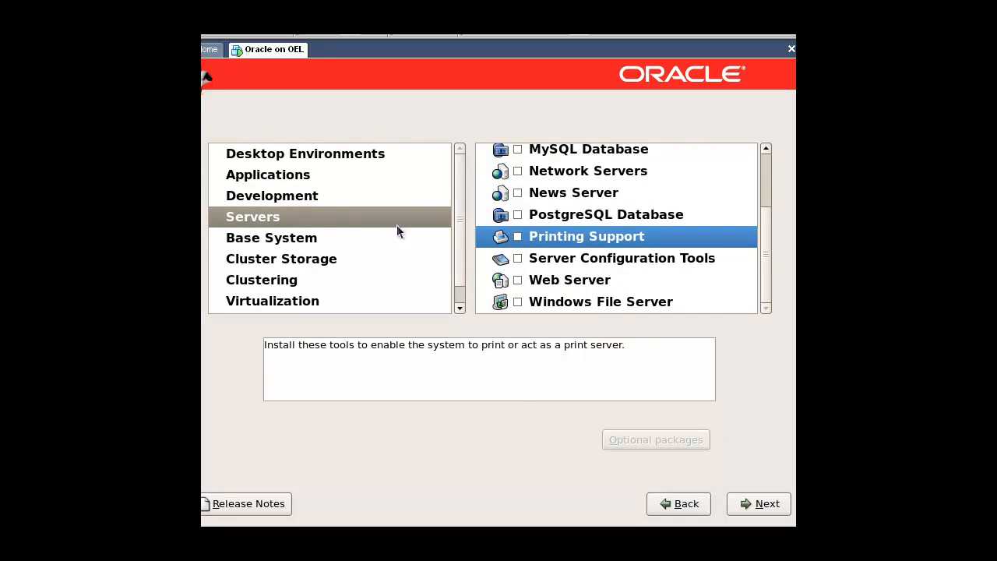
Under Base System, select Legacy Software Support and include its optional package compat-db.
click(263, 241)
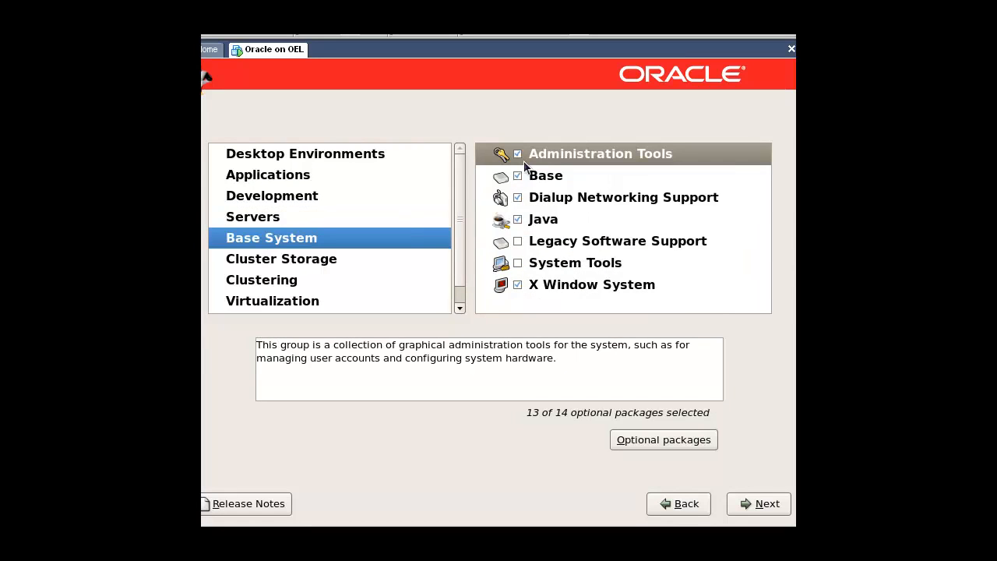
click(518, 241)
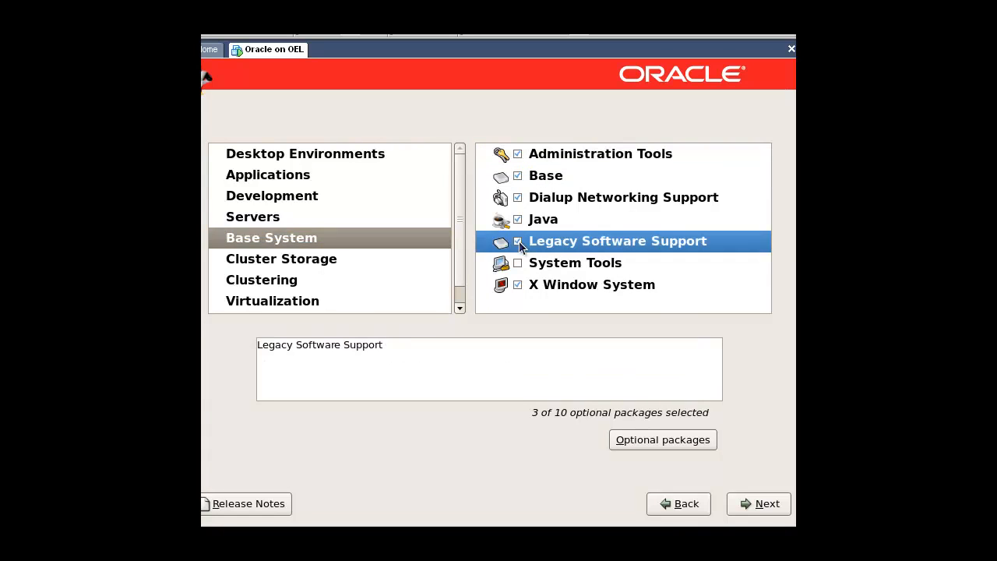
click(634, 440)
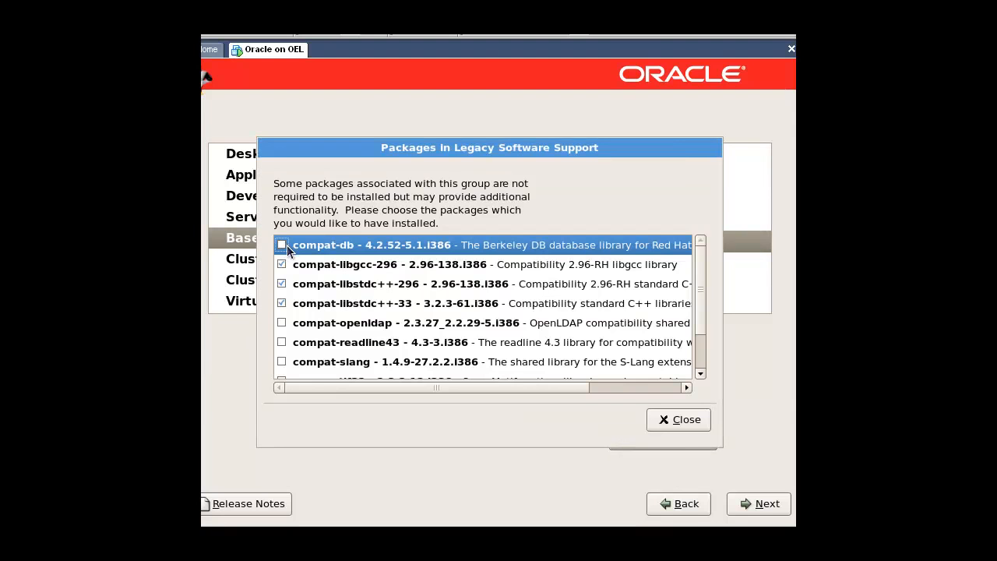
click(284, 246)
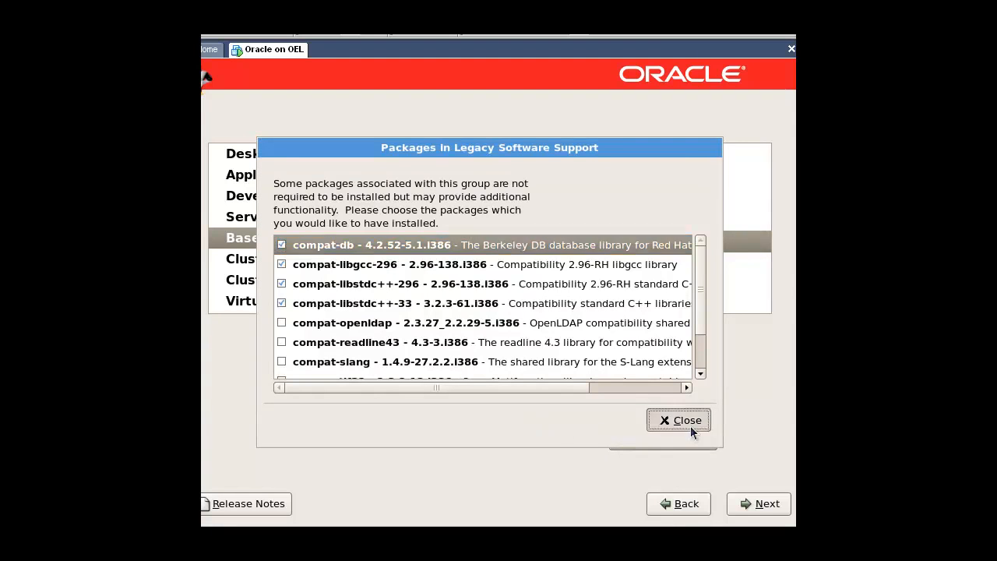
click(689, 429)
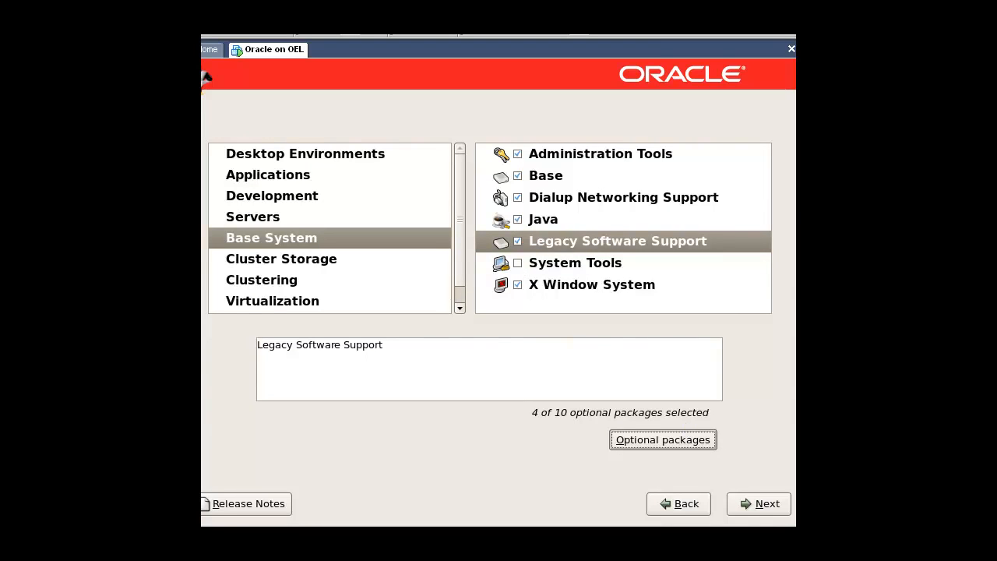
Select the System Tools group under Base System and include its optional package sysstat.
click(661, 440)
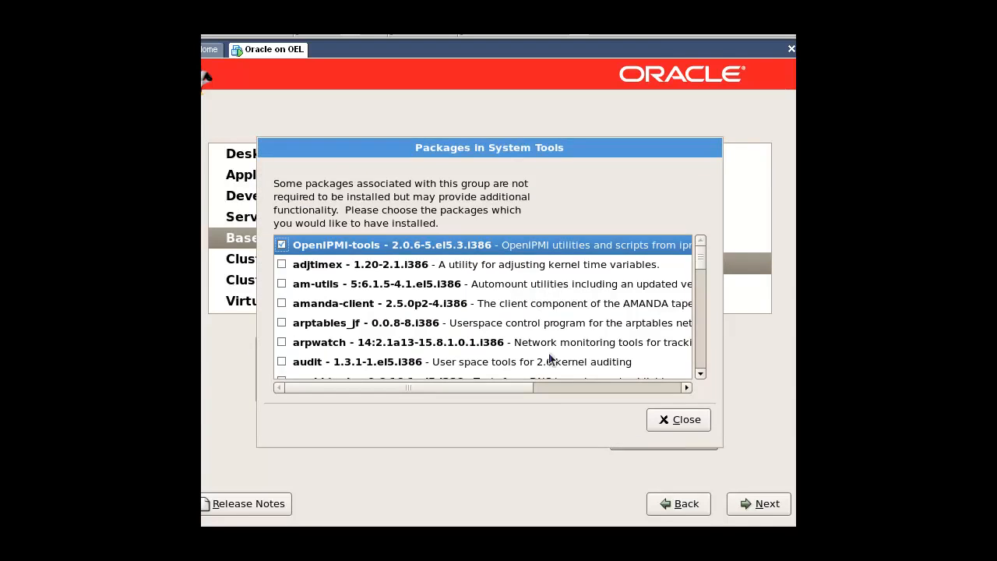
text(syss)
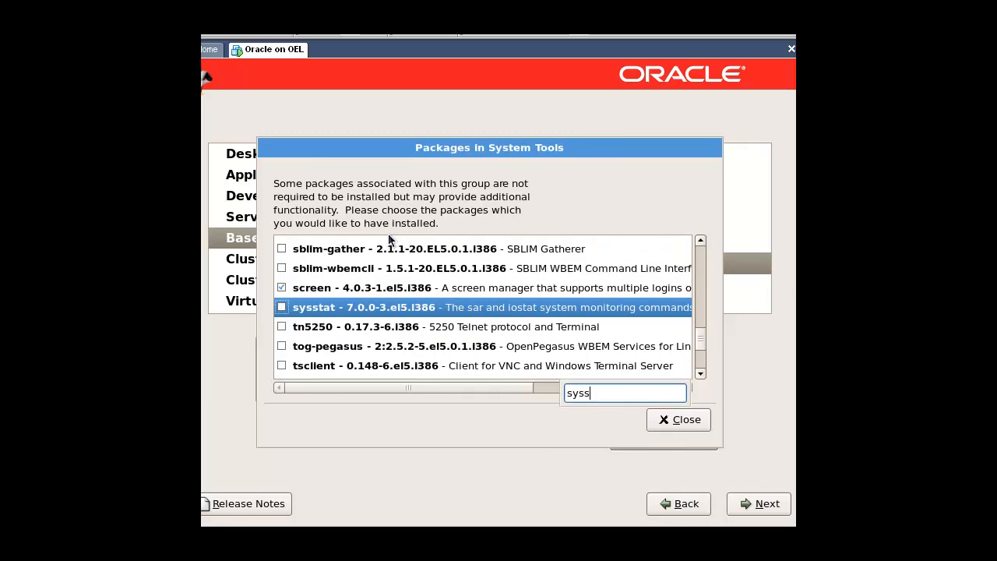
click(282, 306)
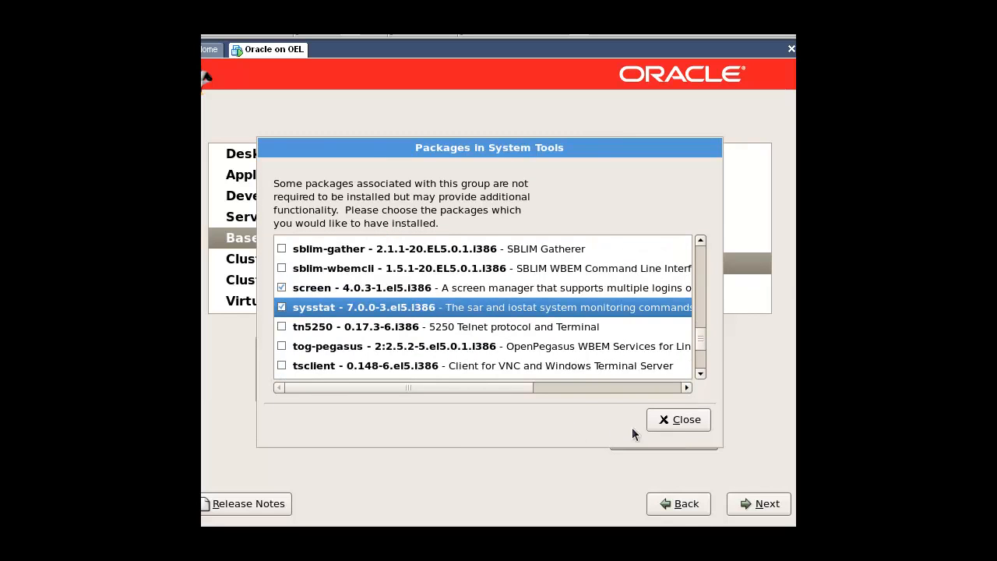
click(680, 419)
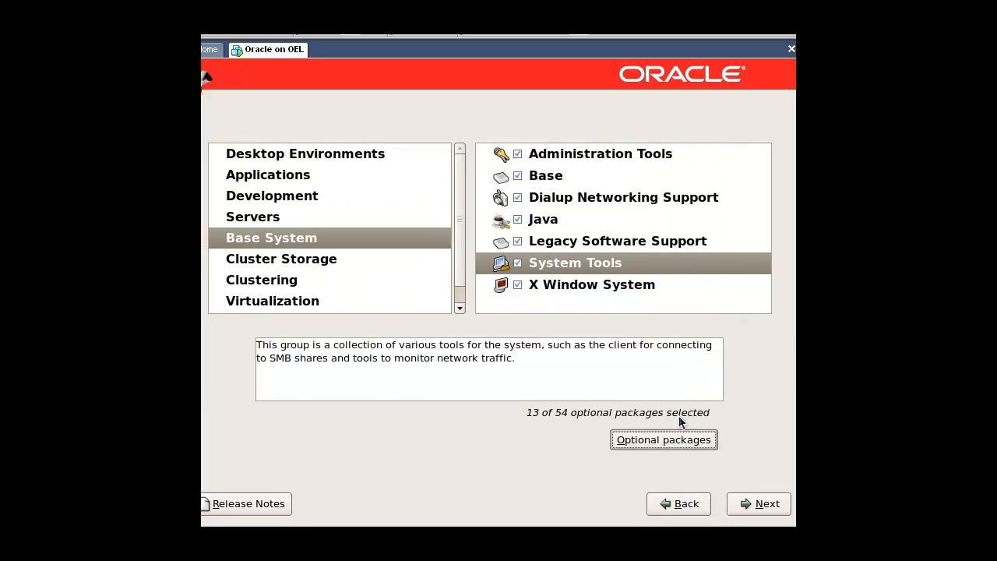
Accept the package selection and begin installing Enterprise Linux, continuing past the list of required install CDs.
click(753, 504)
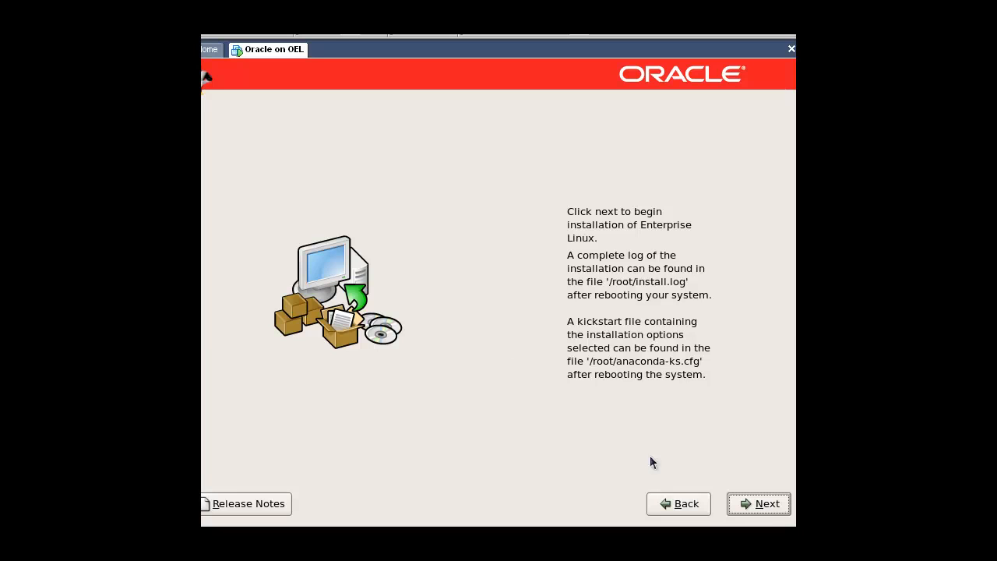
click(765, 514)
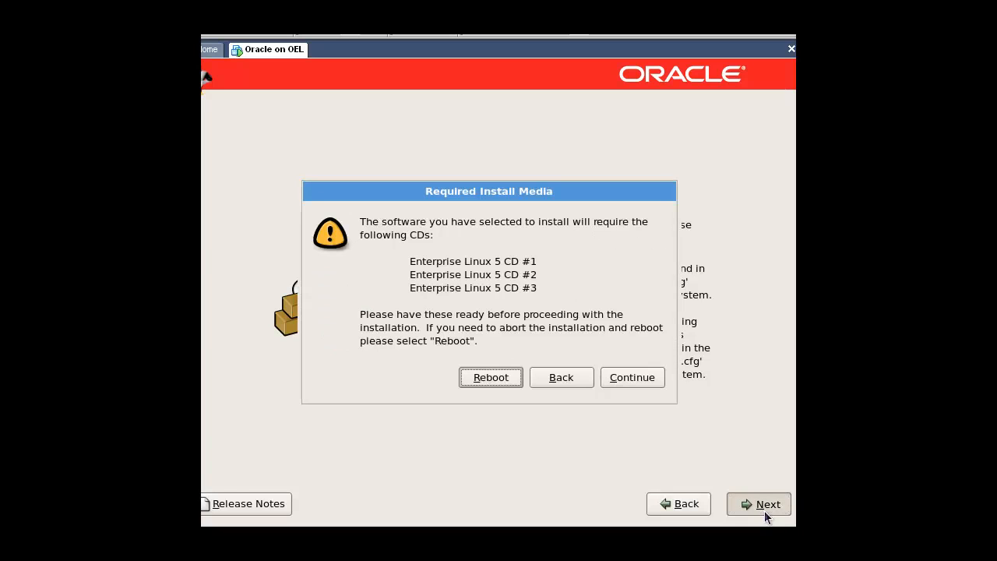
click(644, 383)
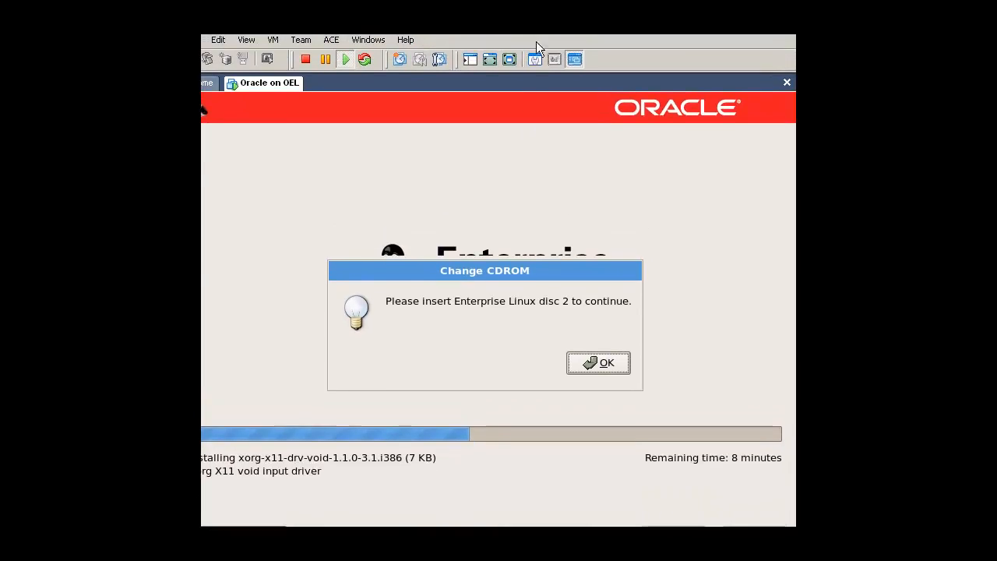
Switch the virtual machine's CD-ROM to the Enterprise-R5-GA-Server-i386-disc2 ISO image and continue the installation from disc 2.
click(534, 60)
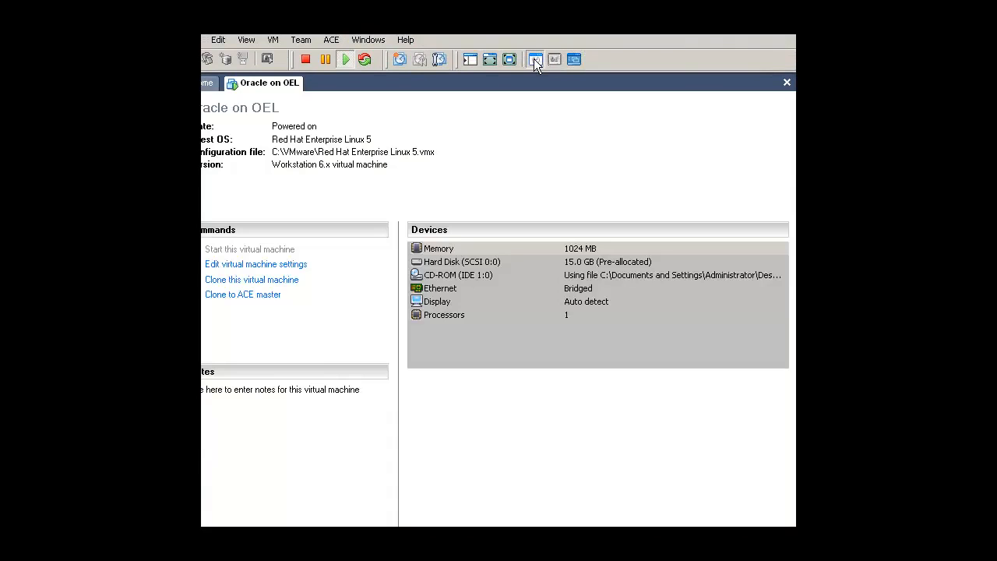
double_click(441, 276)
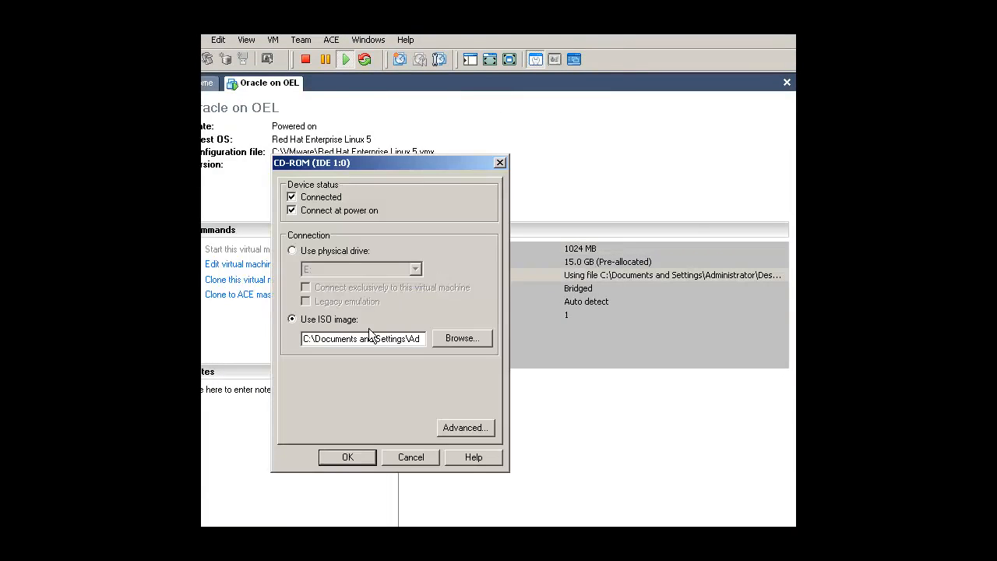
click(461, 338)
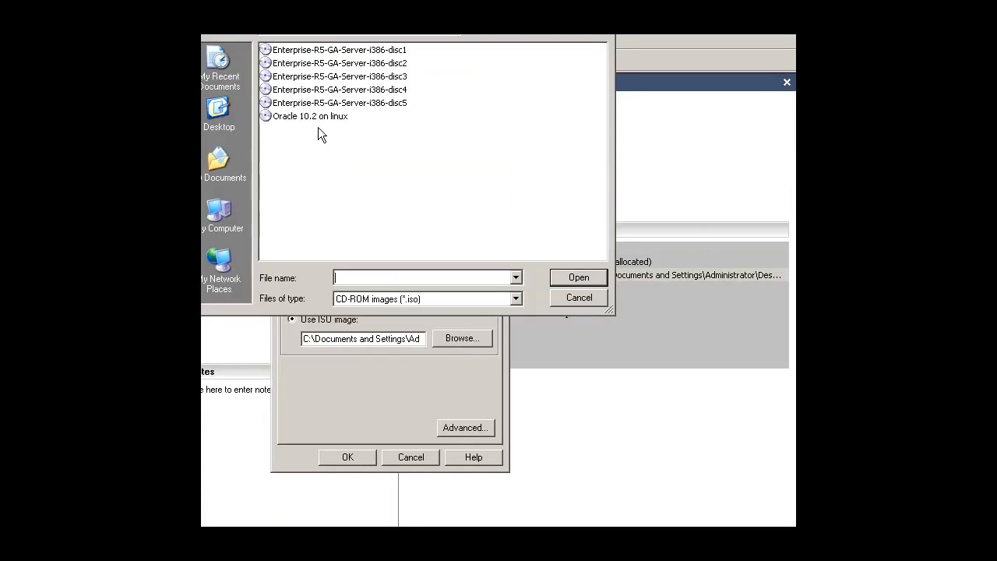
double_click(345, 66)
click(351, 458)
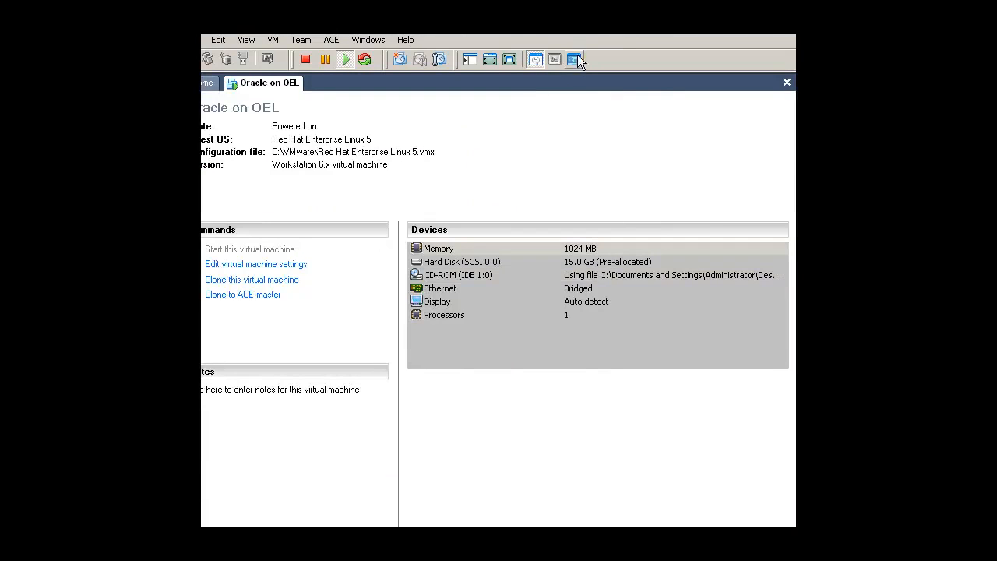
click(573, 60)
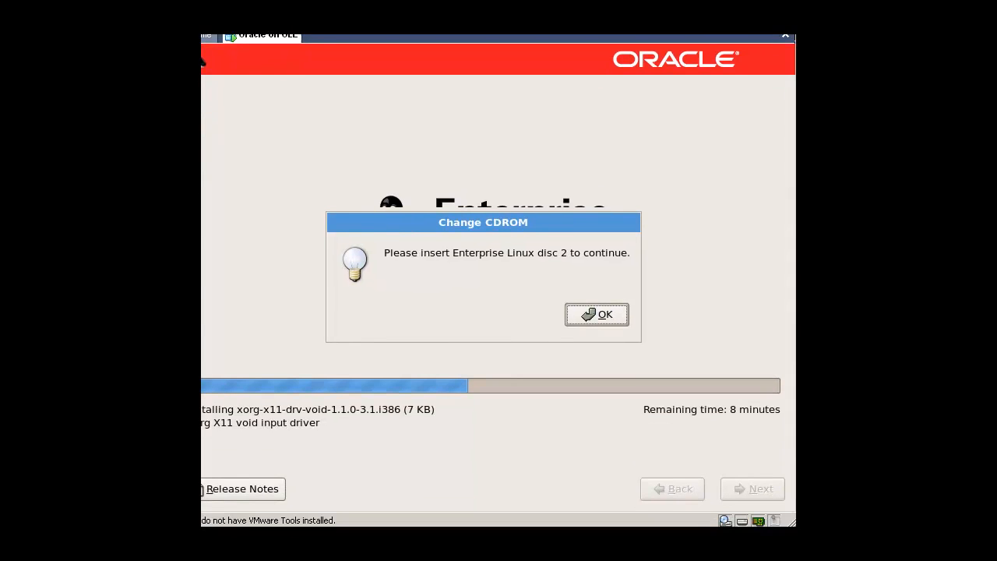
click(614, 316)
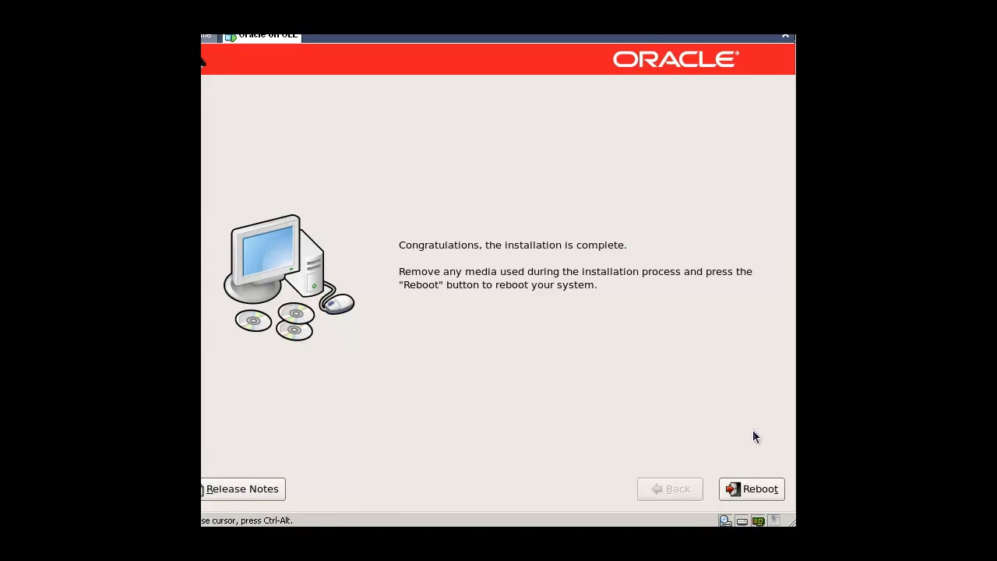
Reboot into the newly installed system, proceed past the Setup Agent's welcome page and accept the license agreement.
click(741, 493)
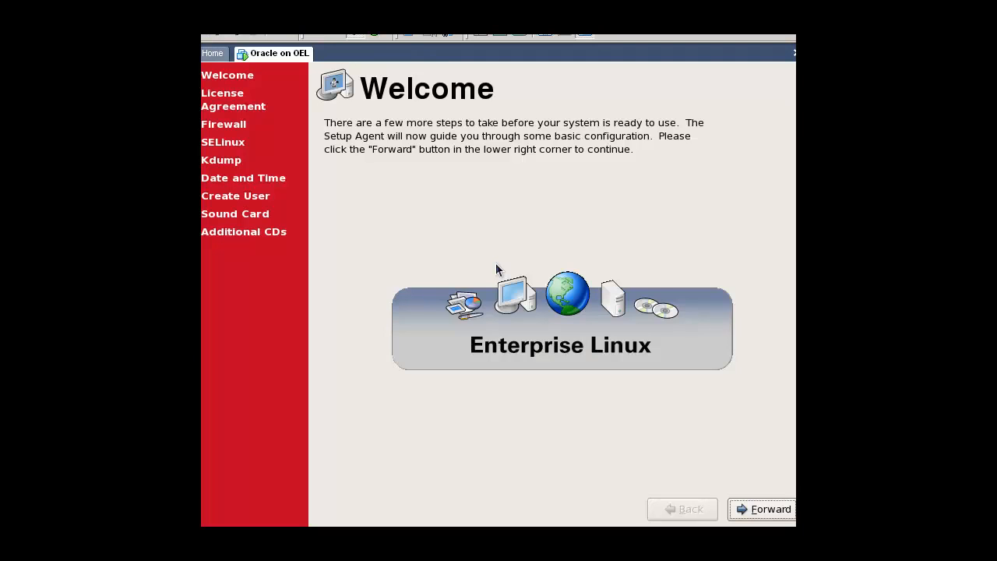
click(761, 510)
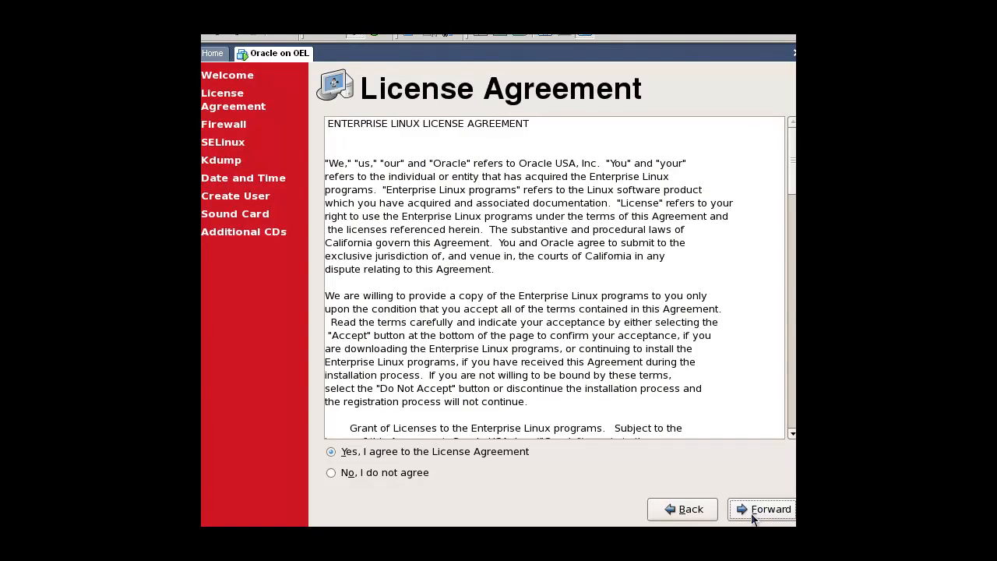
click(754, 516)
Set the firewall to Disabled and confirm overriding the existing firewall configuration.
click(409, 180)
click(394, 150)
click(402, 181)
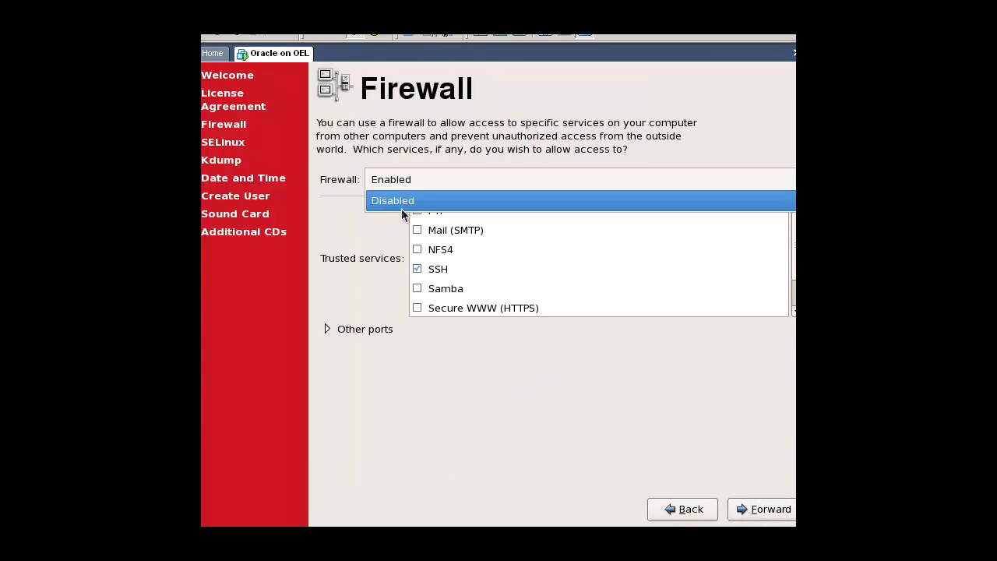
click(402, 203)
click(750, 511)
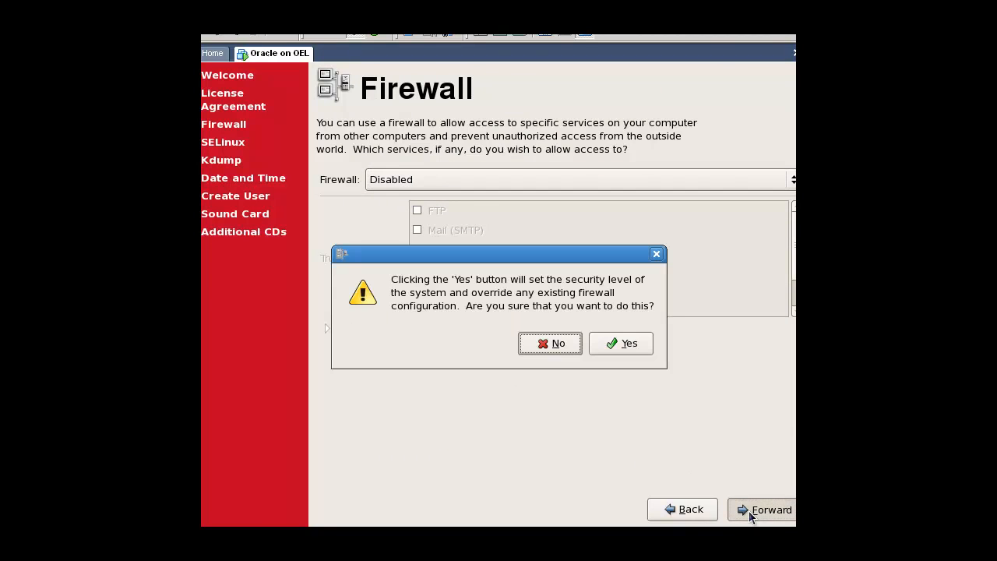
click(648, 352)
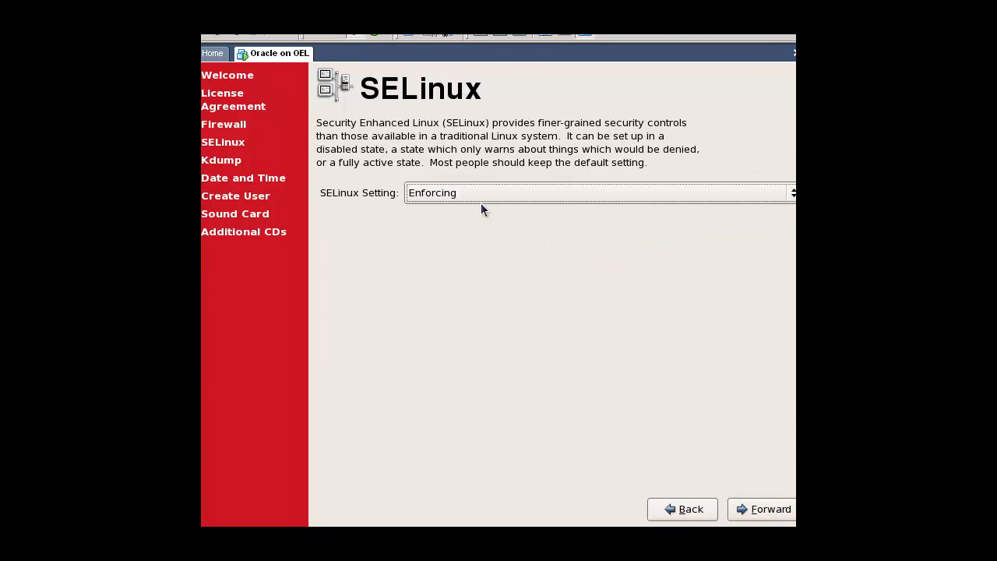
Set SELinux to Disabled and agree to reboot the system after firstboot completes.
click(462, 194)
click(460, 233)
click(752, 511)
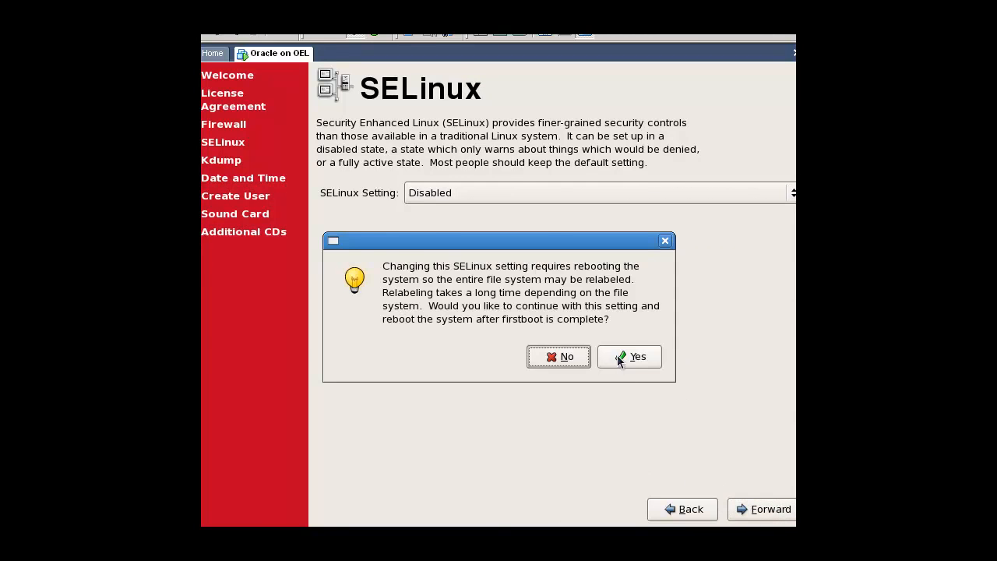
click(617, 354)
Keep the Kdump and date and time settings as they are and continue without creating a personal user account.
click(750, 511)
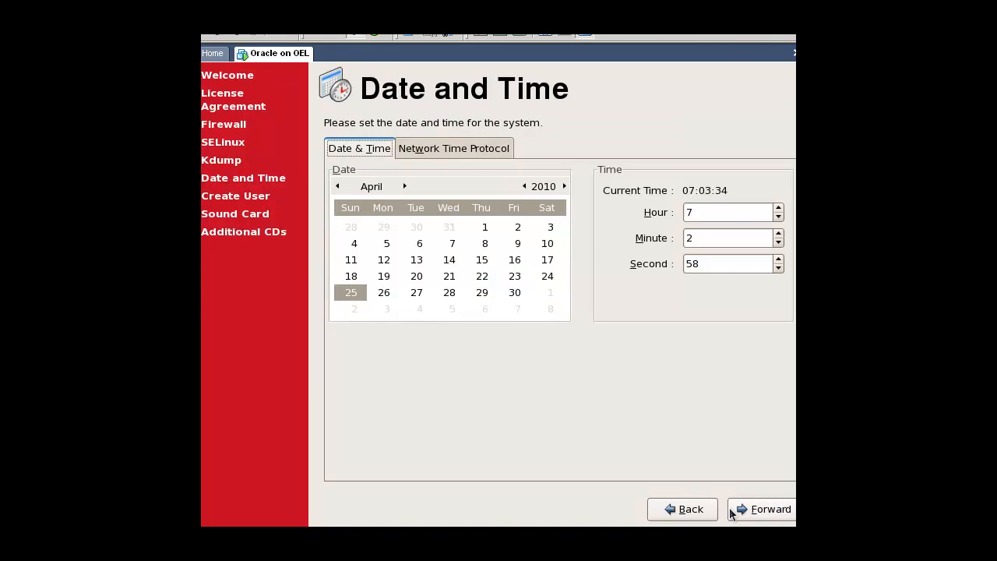
click(733, 507)
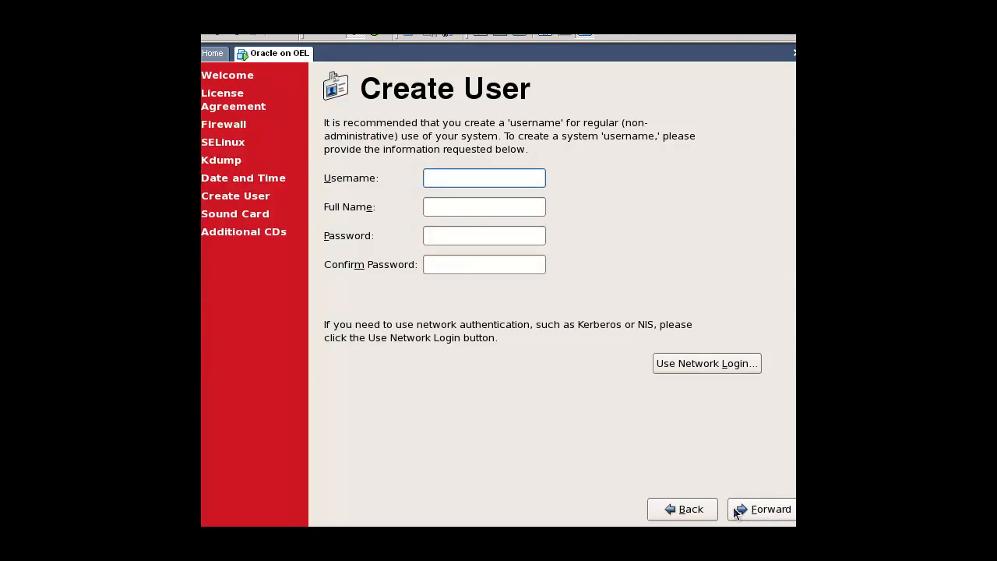
click(733, 506)
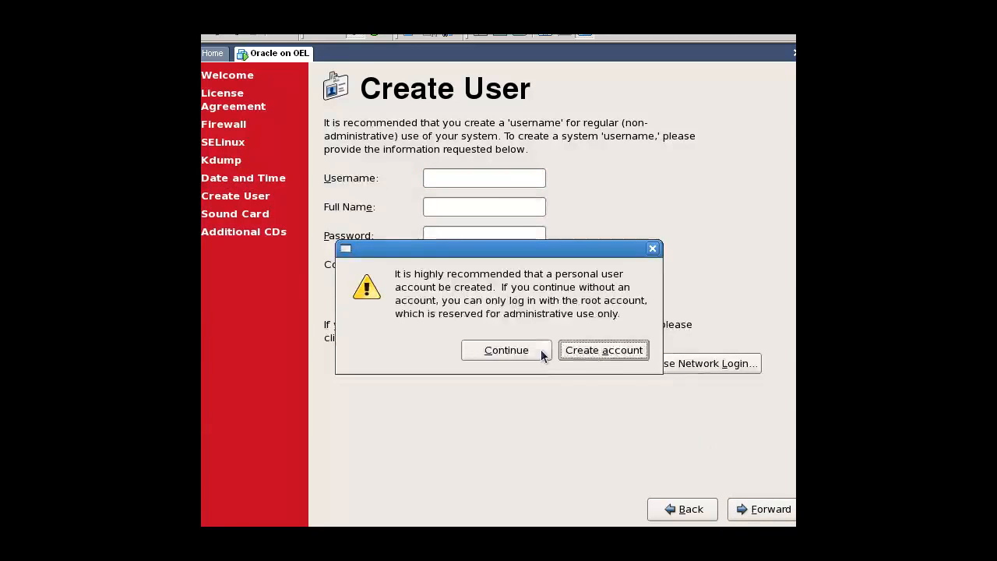
click(543, 355)
Proceed past the sound card page, finish setup without installing additional CDs, and approve the system reboot.
click(744, 516)
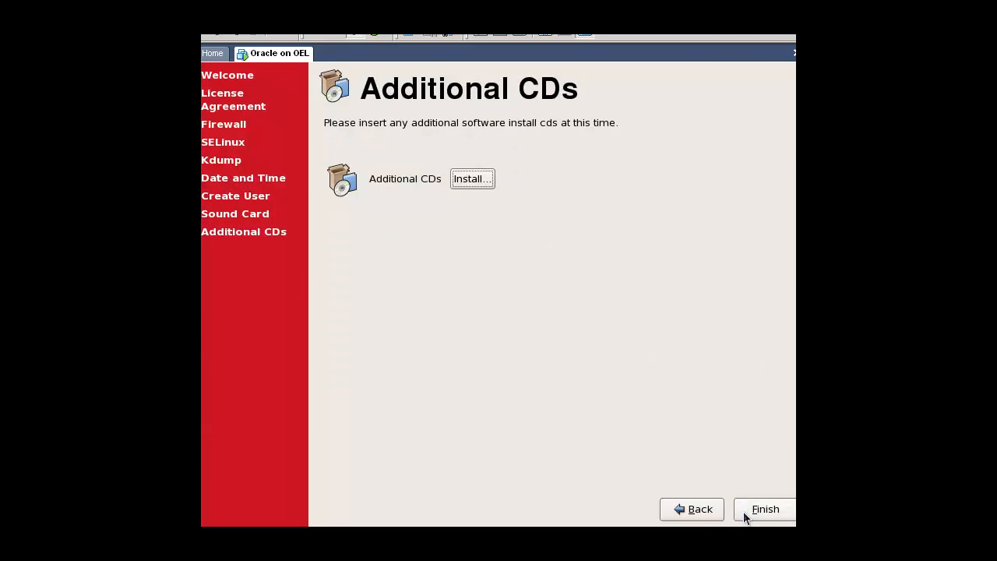
click(749, 513)
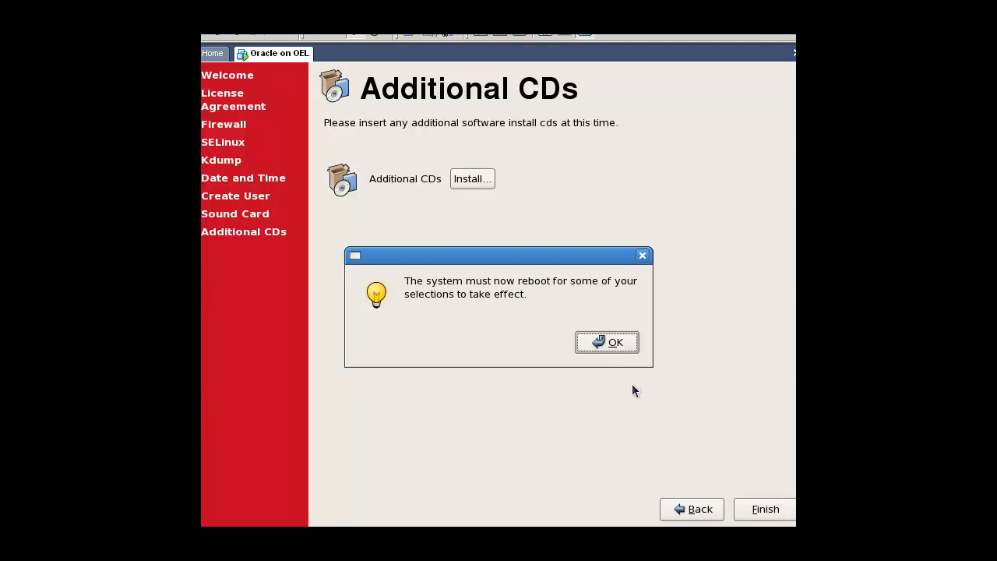
click(595, 347)
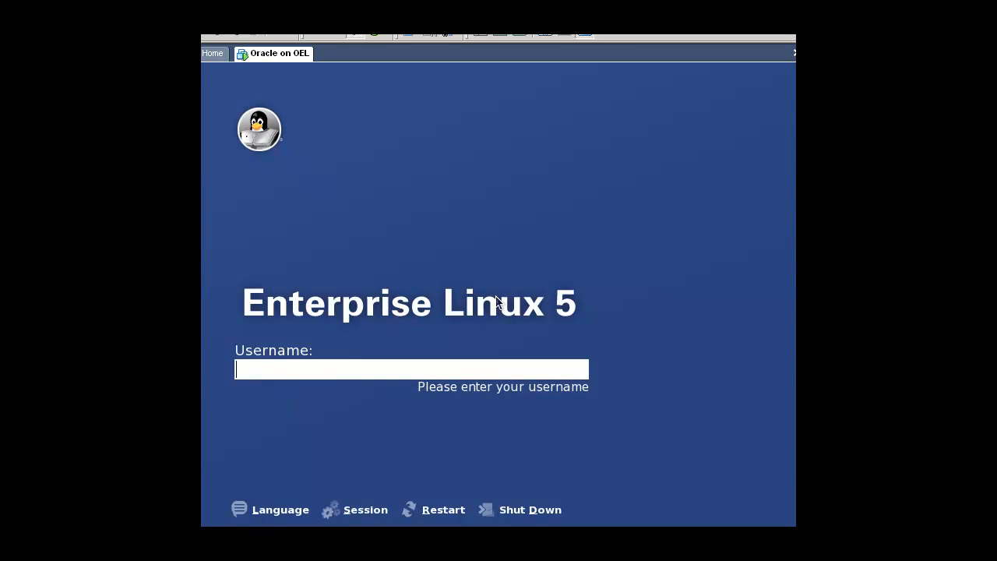
Log in to Enterprise Linux 5 as root, entering the account password.
text(root)
key(Return)
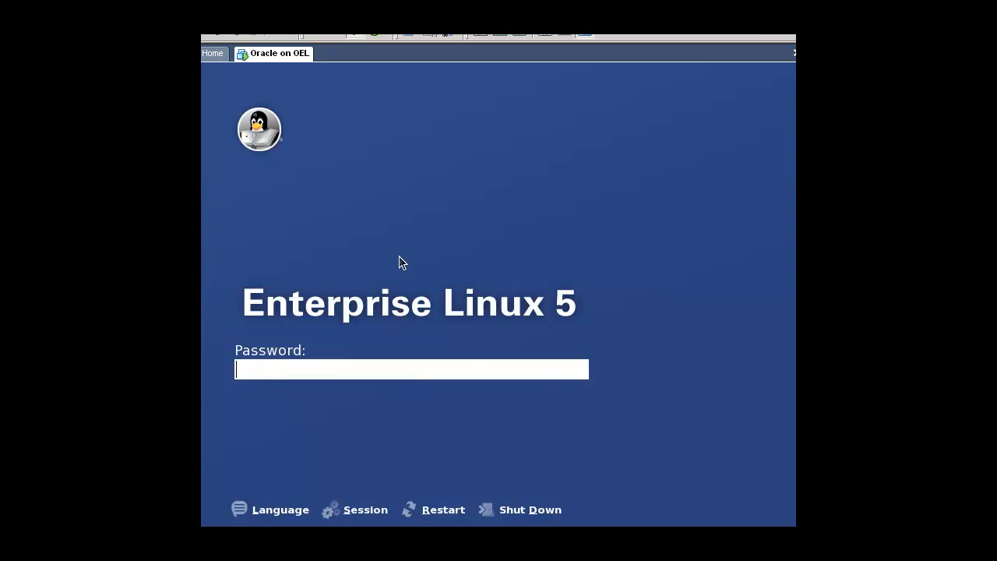
text(oracle)
key(Return)
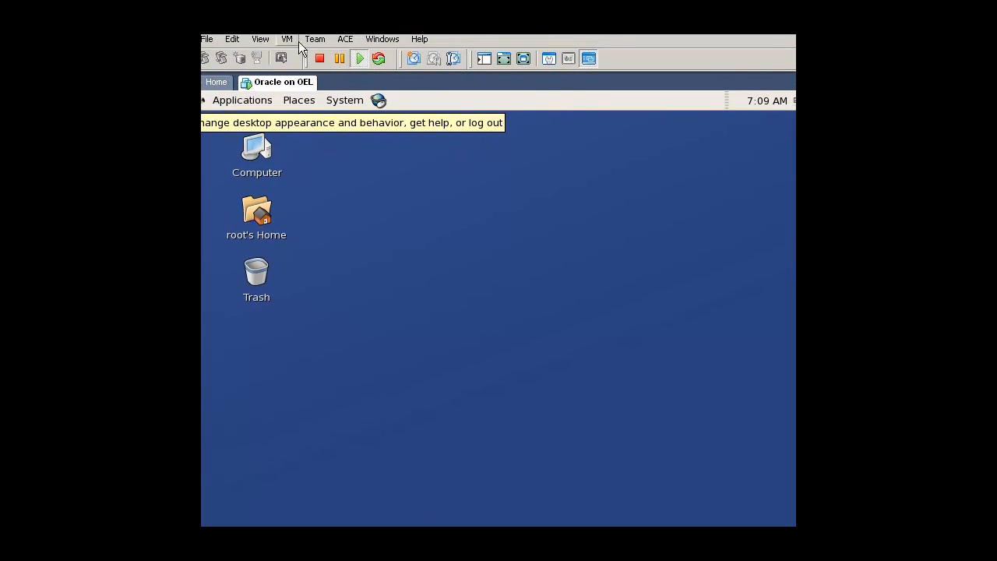
Start the VMware Tools installation for the running virtual machine and confirm it.
click(286, 39)
click(311, 145)
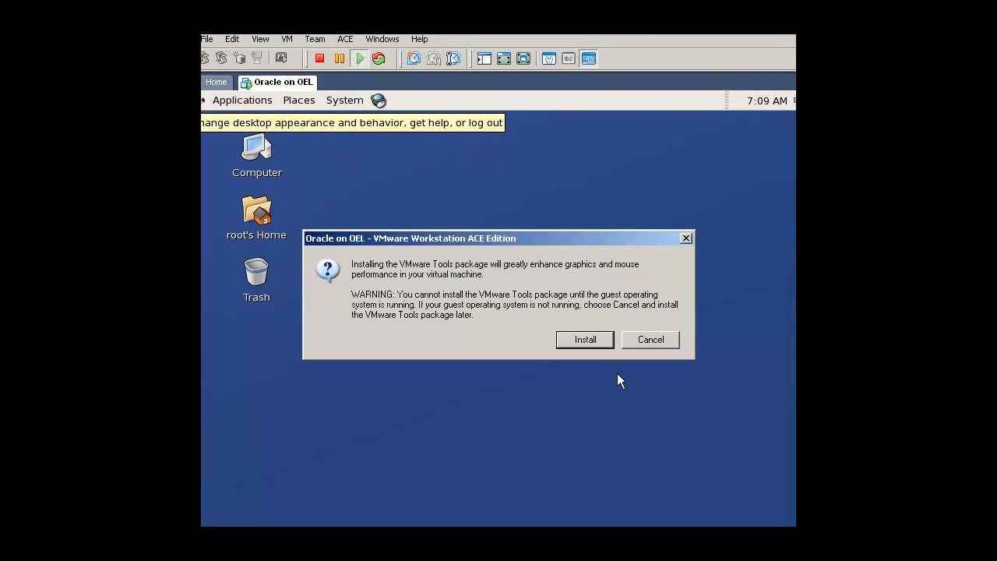
click(589, 344)
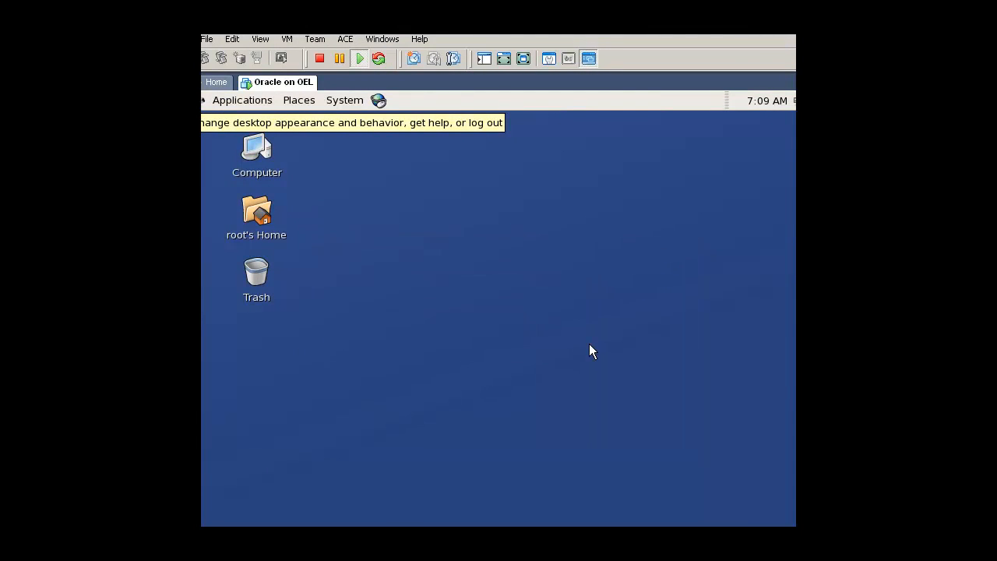
Open the guest's CD-ROM drive and copy both VMwareTools-6.0.0-45731 packages, the i386.rpm and the tar.gz.
click(252, 164)
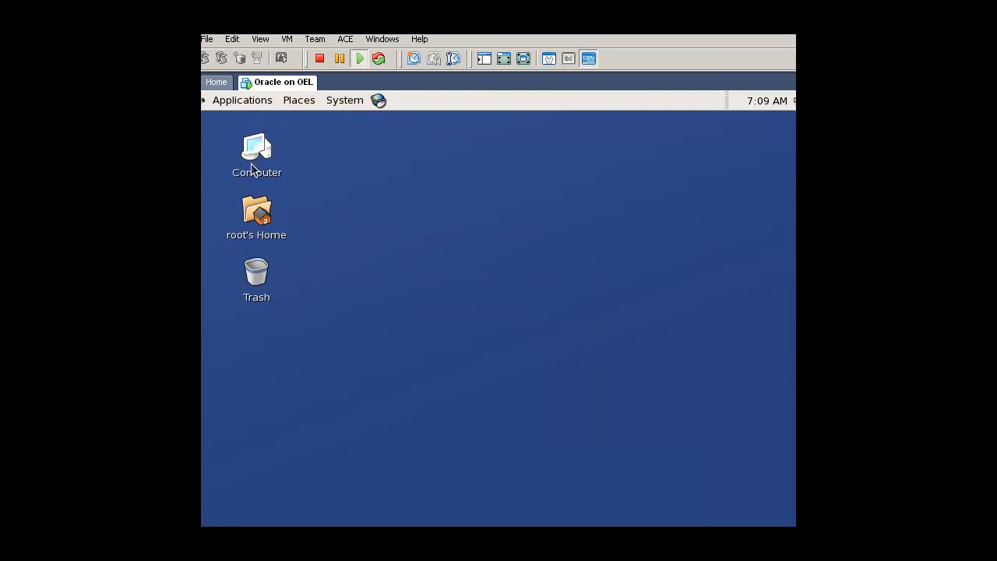
double_click(251, 162)
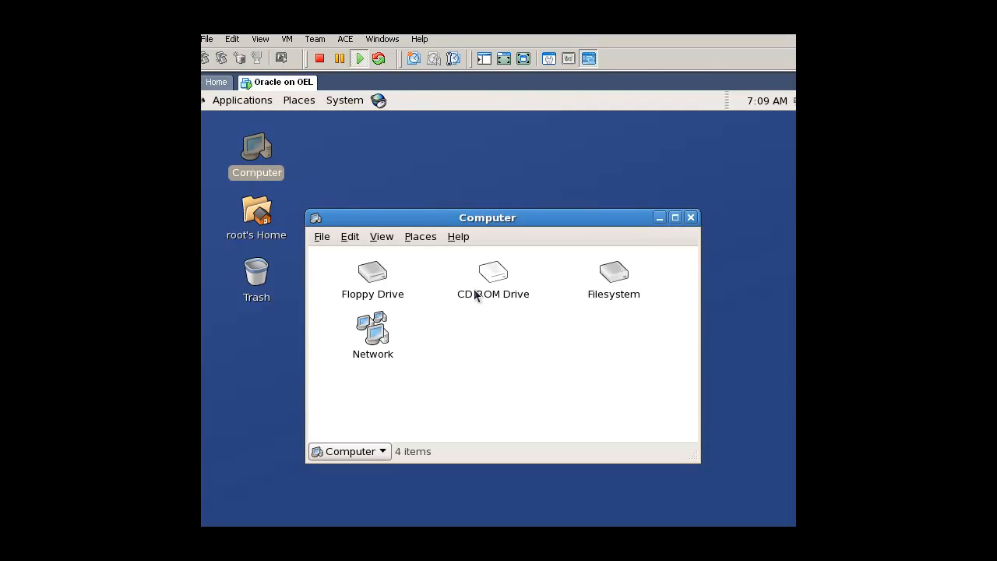
double_click(489, 280)
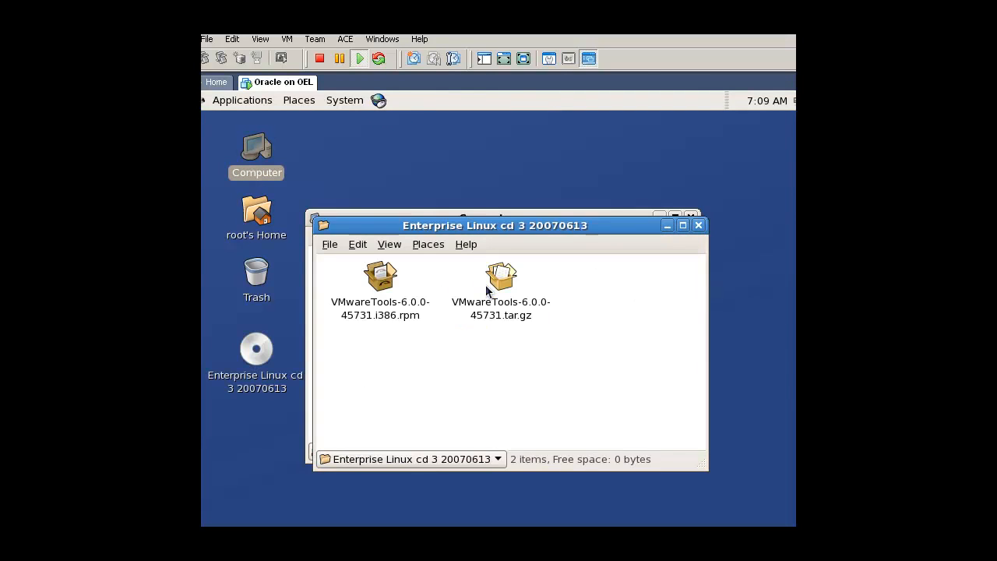
drag(597, 413, 351, 256)
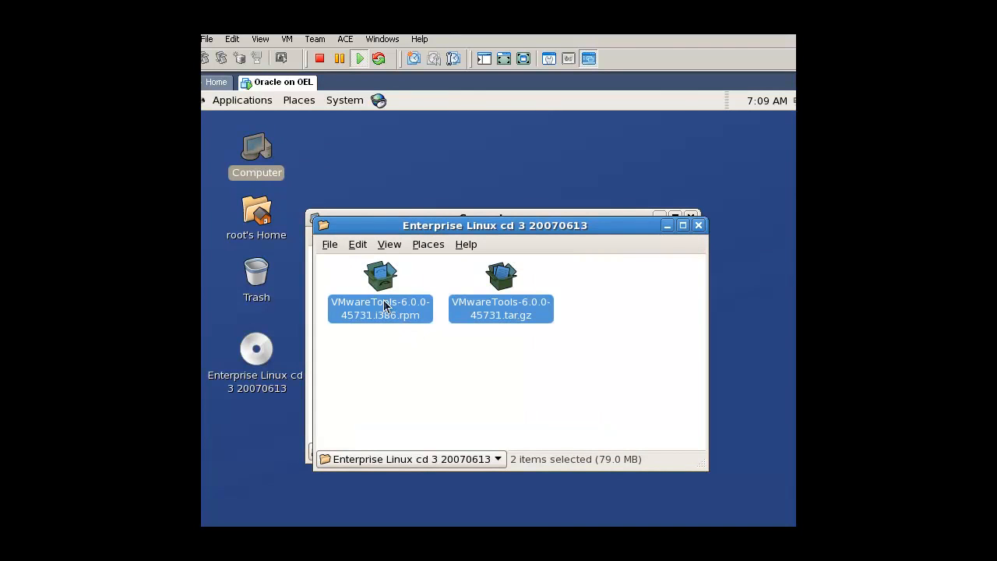
right_click(383, 305)
click(435, 383)
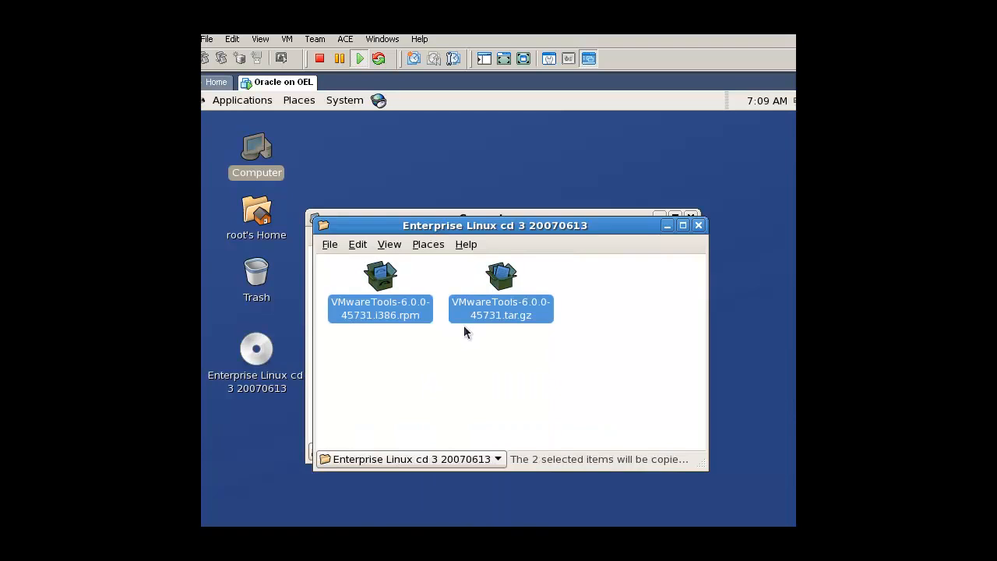
Paste the two copied VMware Tools packages into the filesystem's tmp folder.
key(ctrl+w)
double_click(598, 285)
text(tmp)
key(Return)
right_click(574, 423)
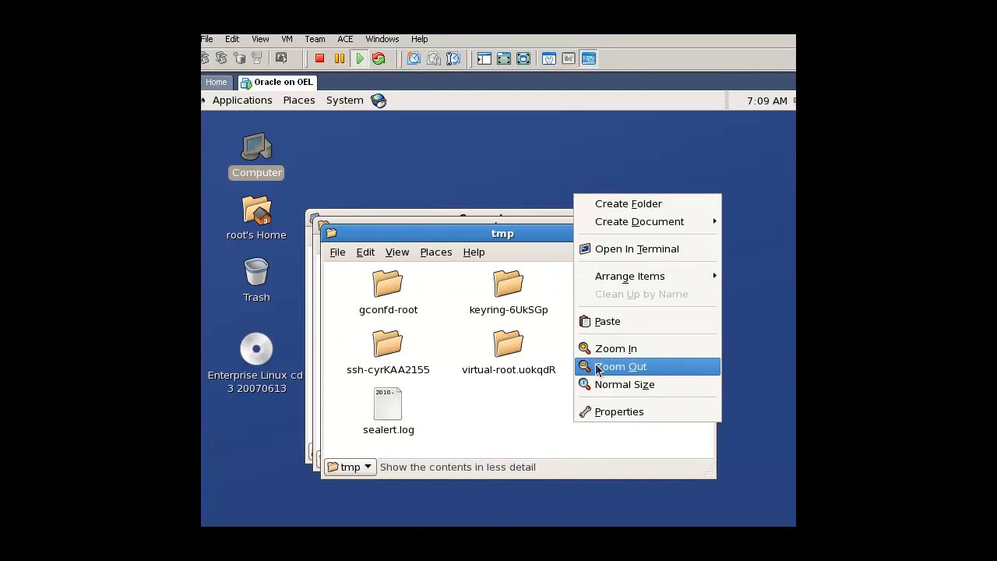
click(607, 321)
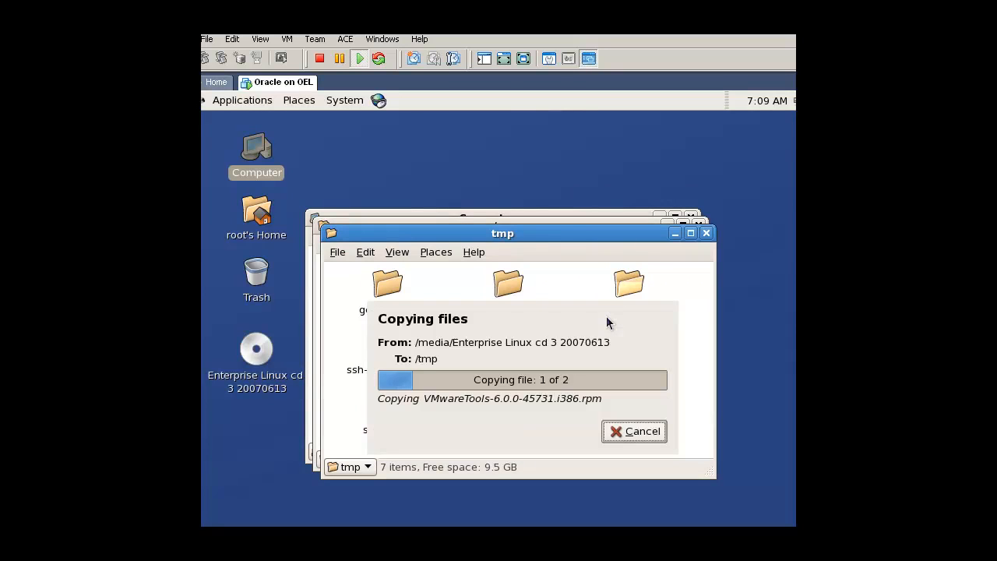
click(589, 378)
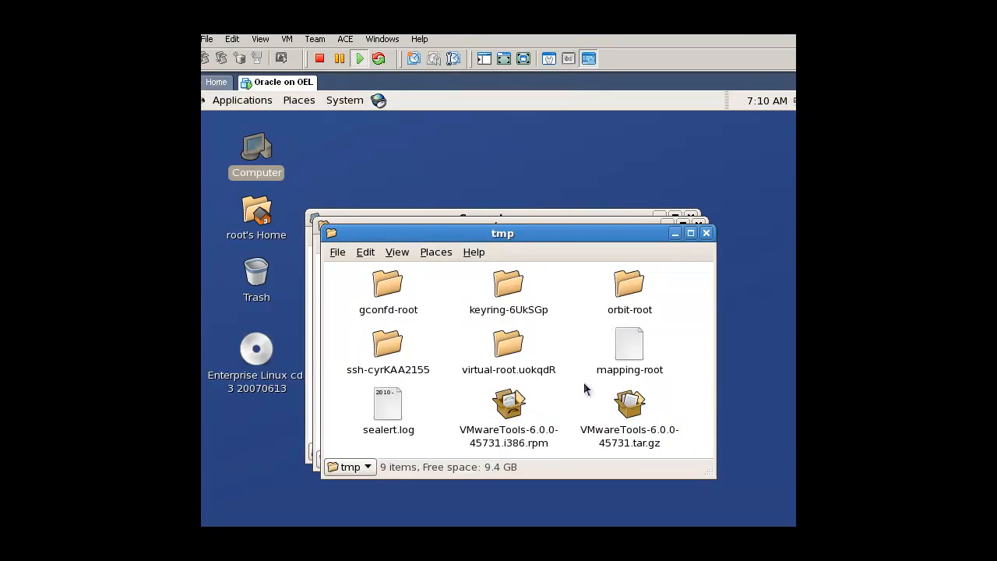
Install VMwareTools-6.0.0-45731.i386.rpm from the tmp folder, choosing to install the unverified package anyway.
click(513, 425)
double_click(513, 425)
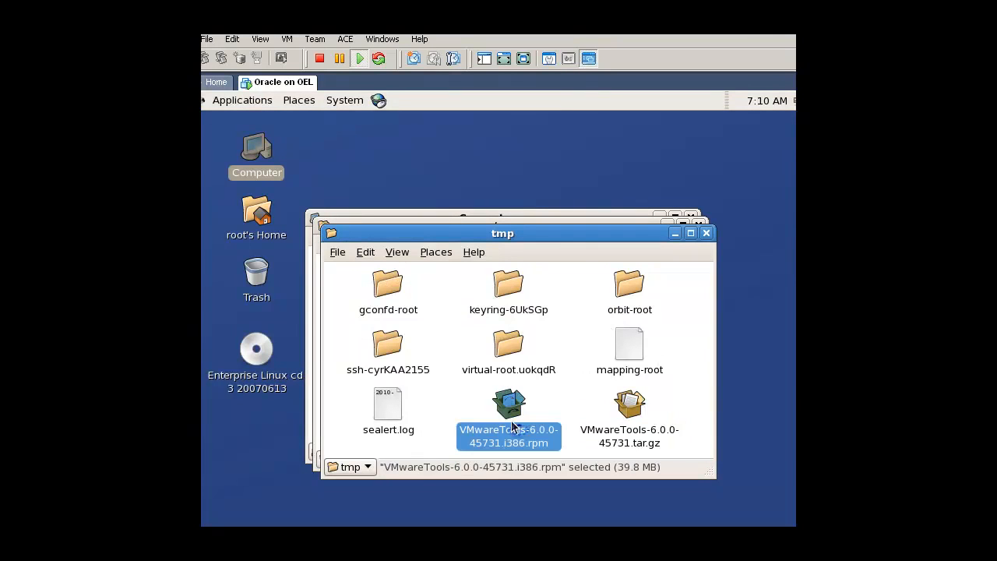
click(536, 341)
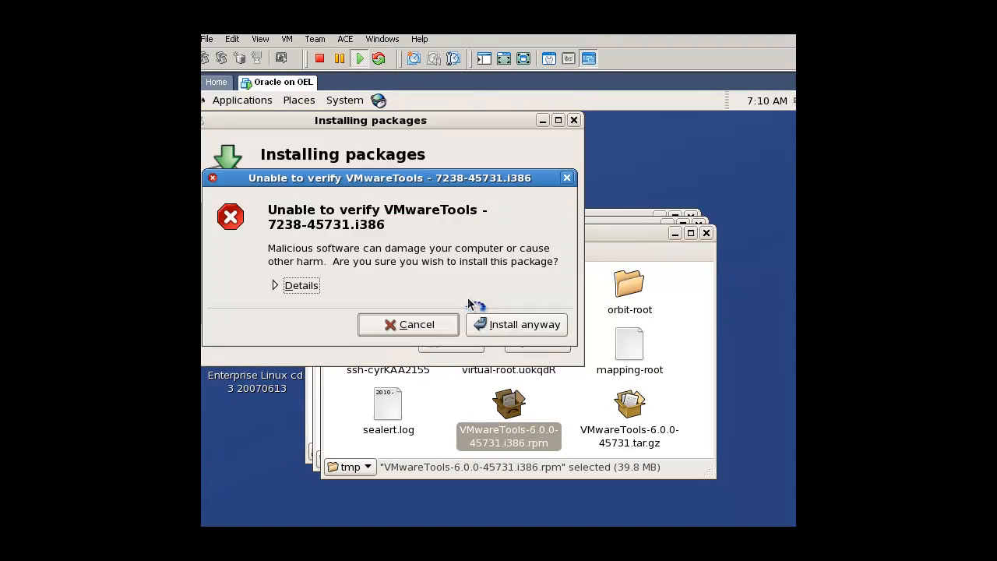
click(494, 326)
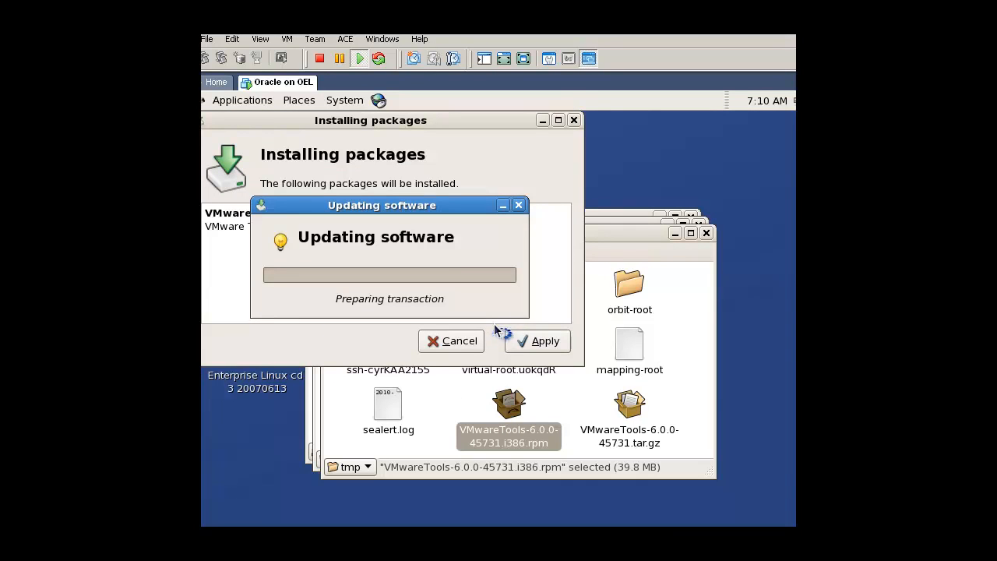
click(464, 292)
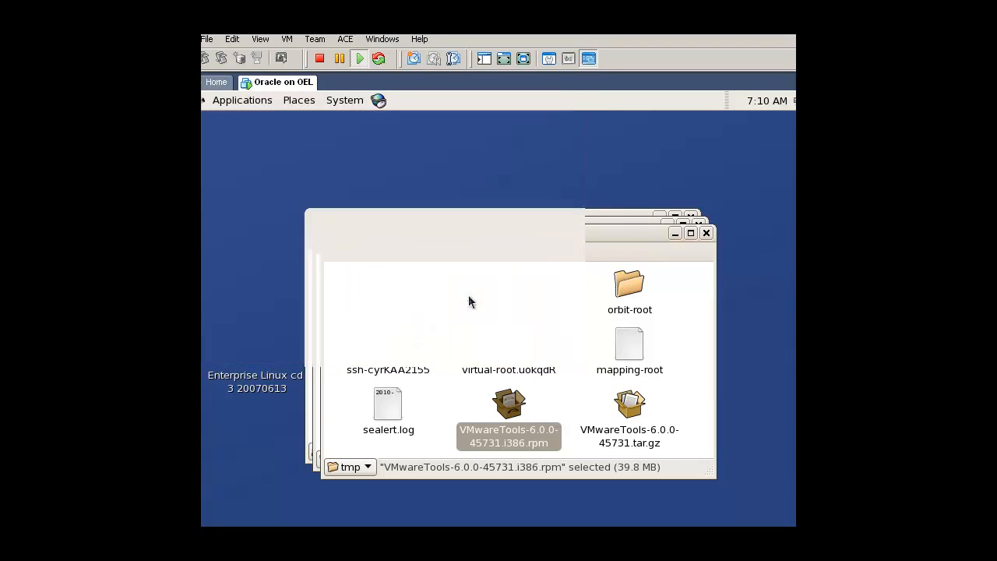
Extract VMwareTools-6.0.0-45731.tar.gz within tmp and open the extracted files down to the vmware-tools-distrib folder.
right_click(619, 429)
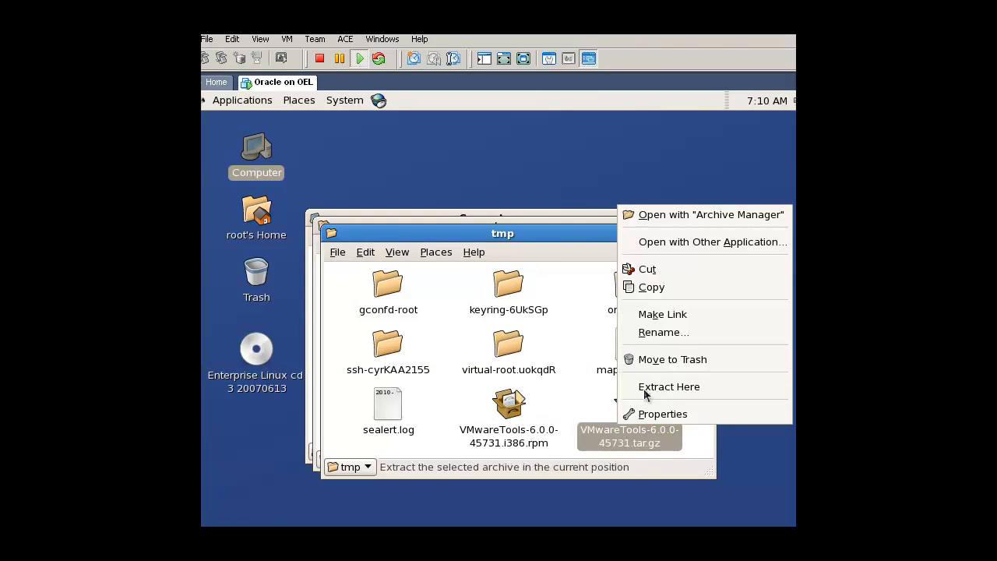
click(668, 385)
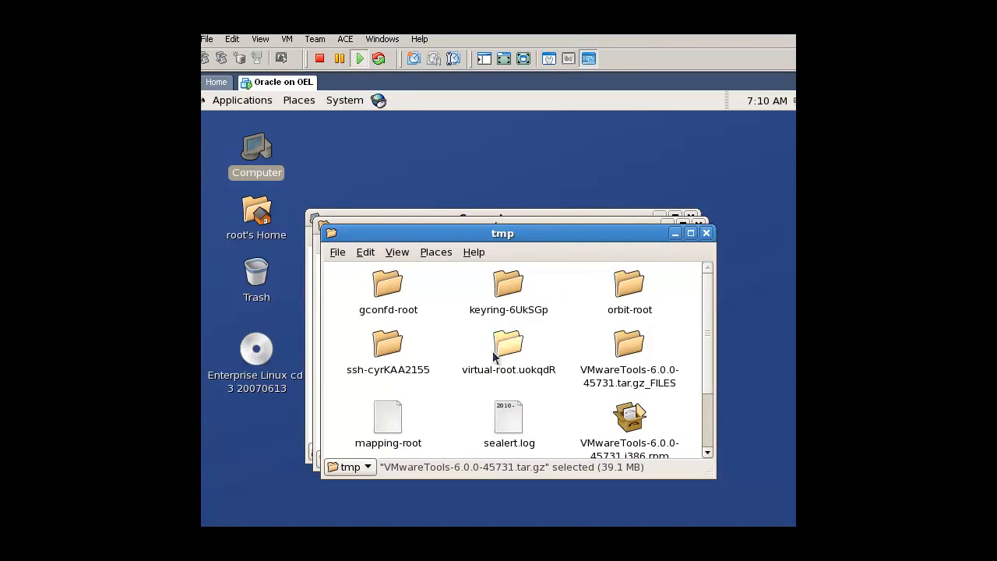
double_click(615, 359)
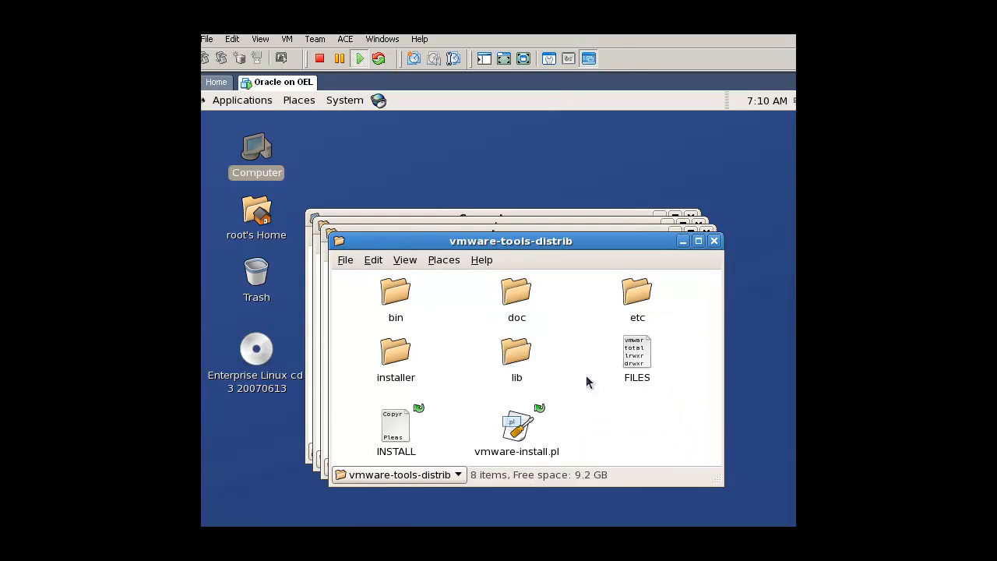
Run vmware-install.pl in a terminal, accepting the default installation directories and the creation of the missing library and documentation paths.
double_click(517, 426)
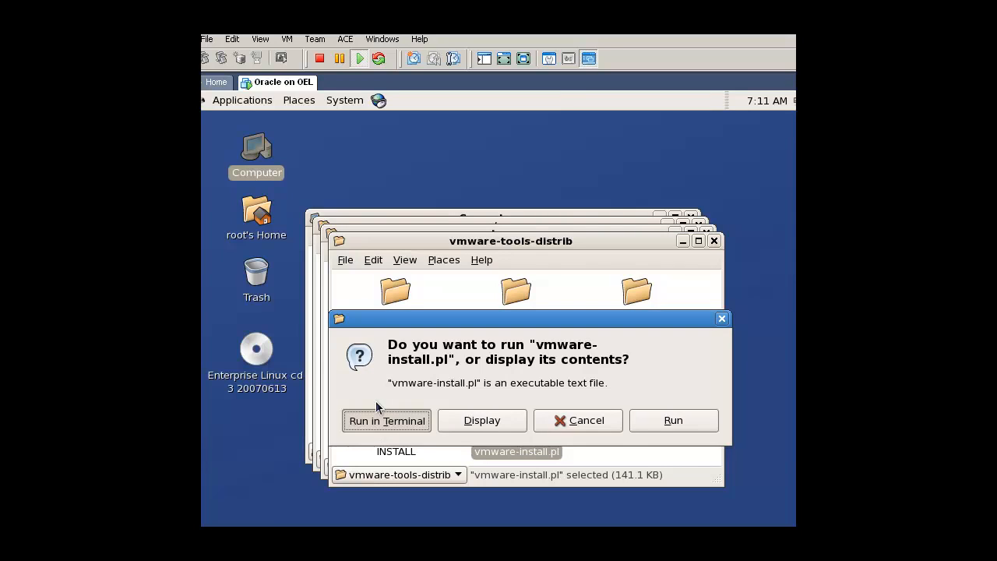
click(373, 411)
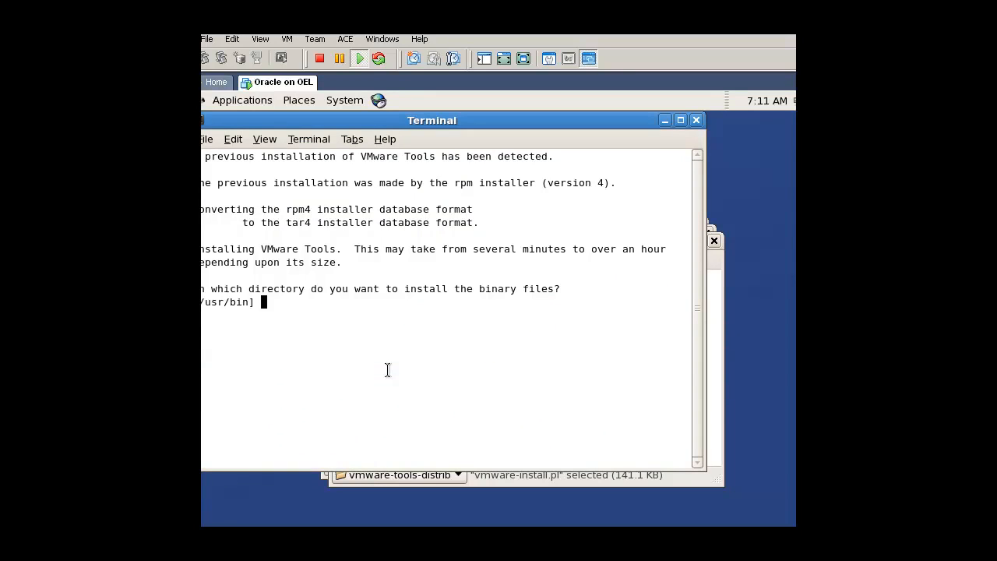
key(Return)
key(Return)
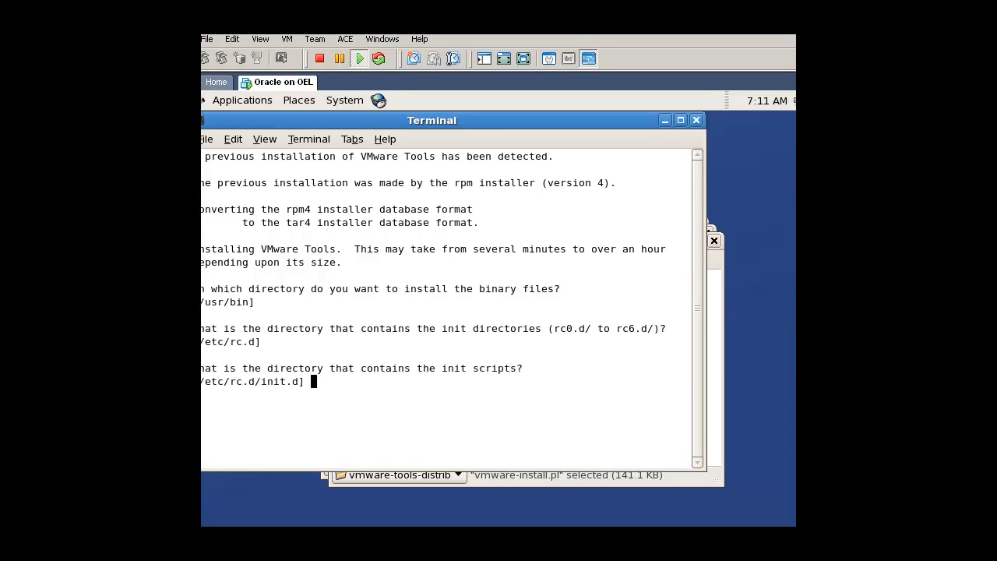
key(Return)
key(Return)
key(Return)
key(Return)
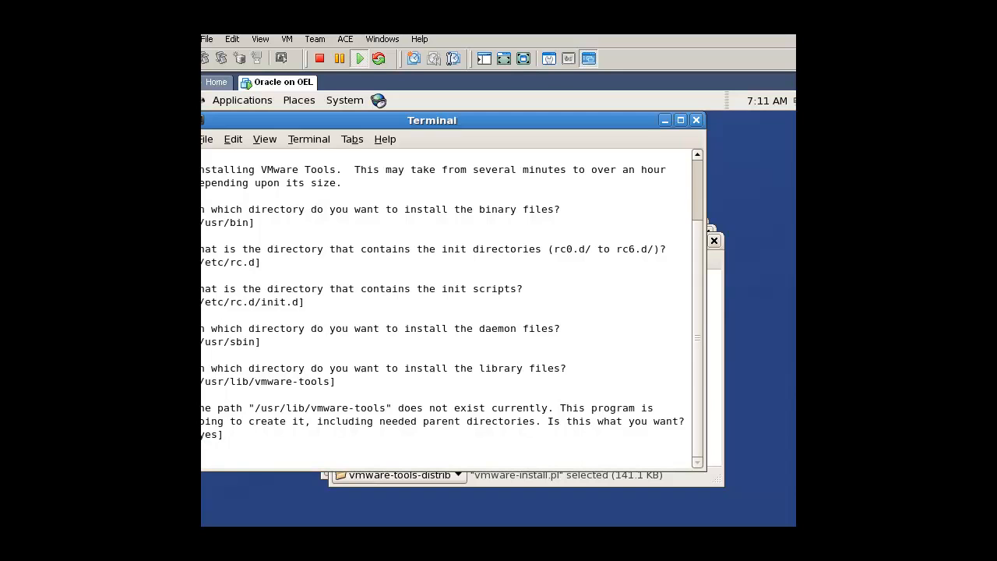
key(Return)
key(Return)
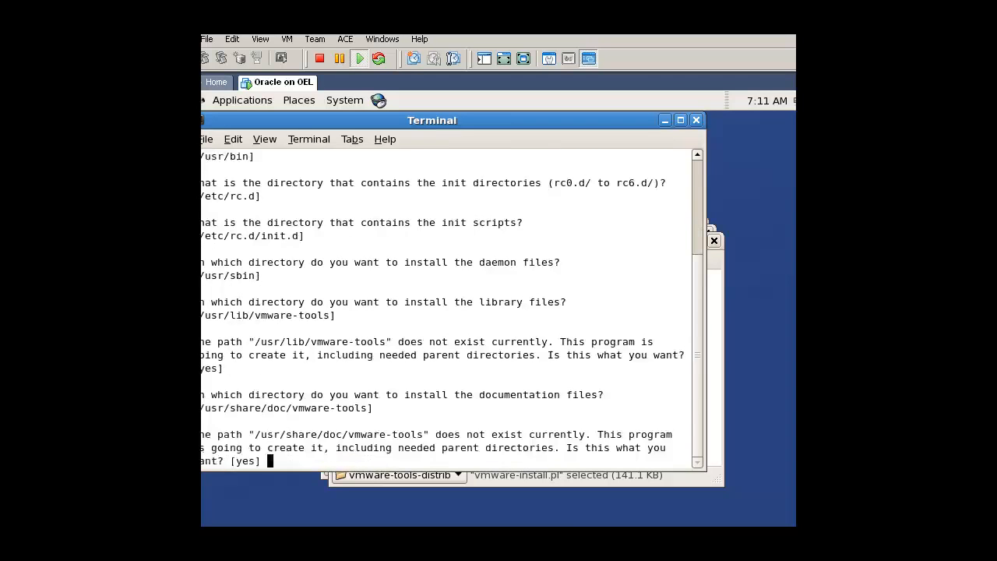
key(Return)
key(Return)
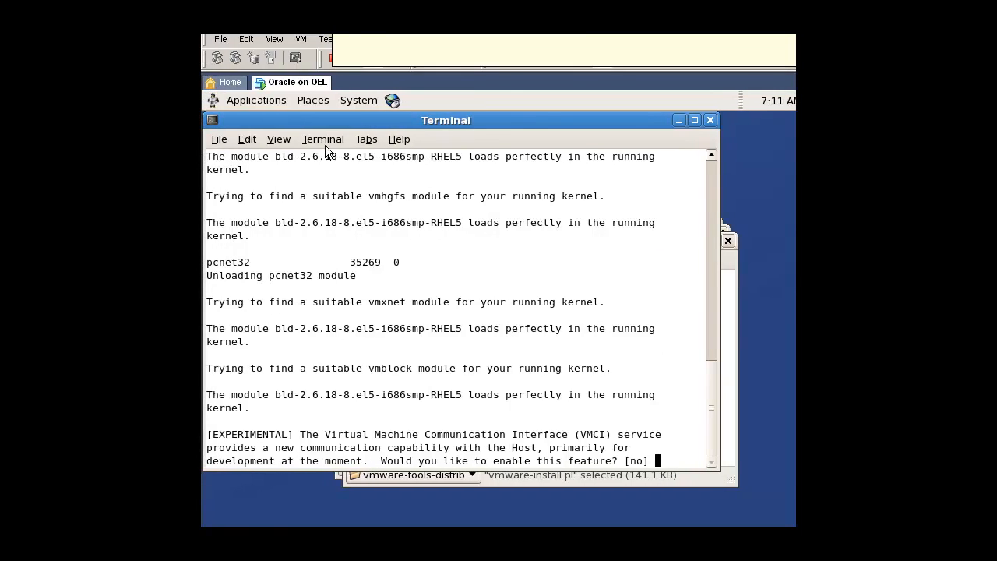
Decline the experimental VMCI feature and keep 800x600 as the X display size to finish configuring VMware Tools.
key(Return)
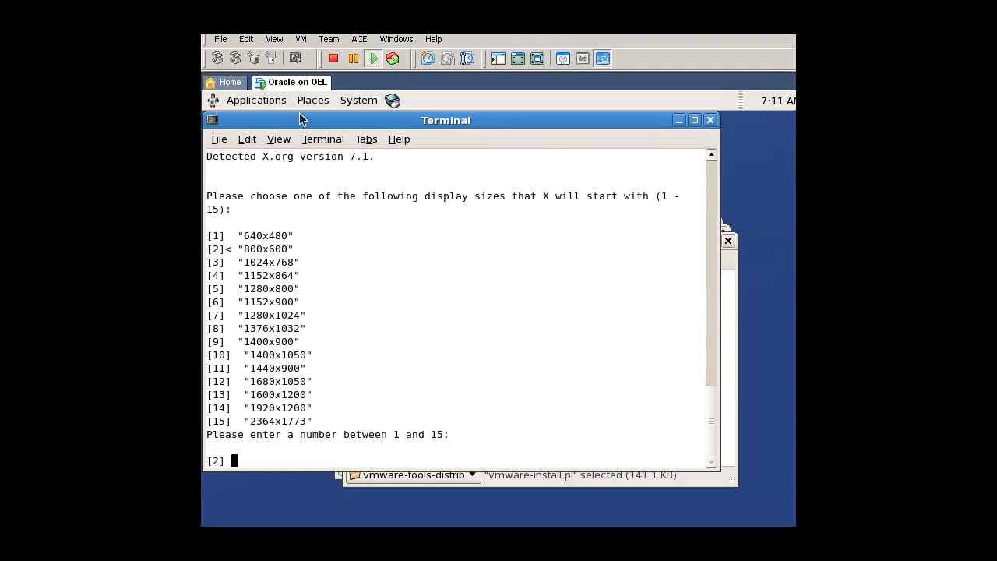
key(Return)
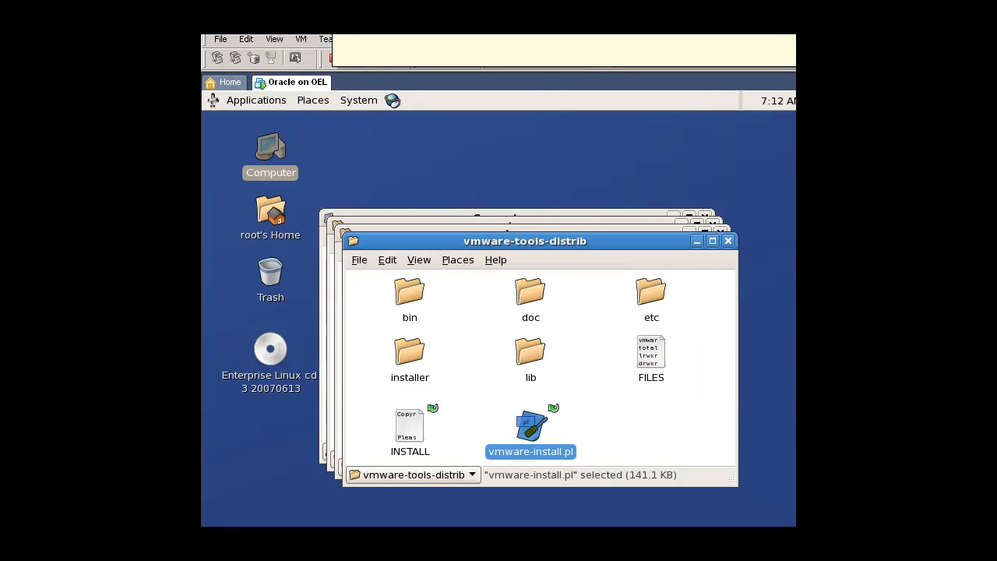
click(610, 441)
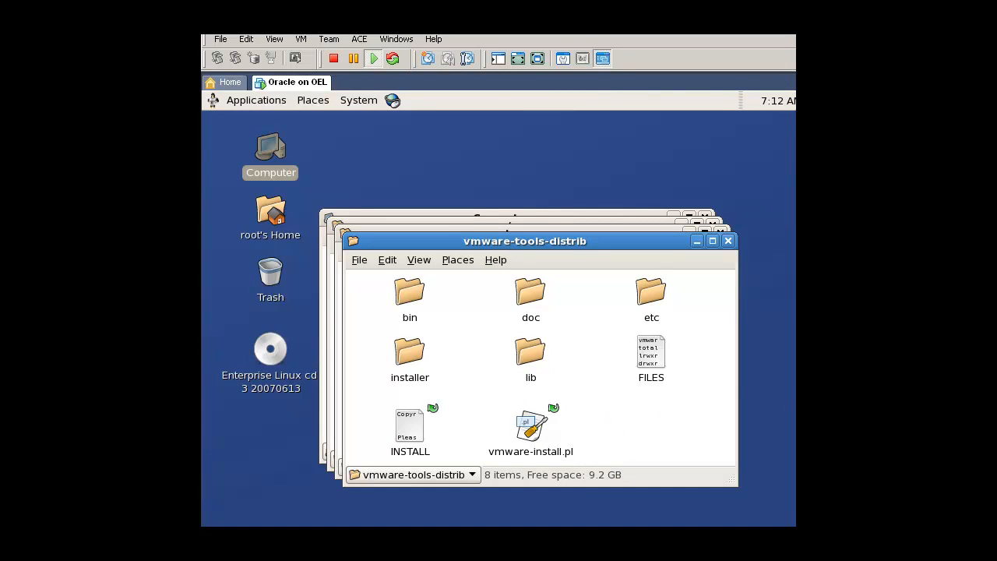
drag(571, 21, 489, 50)
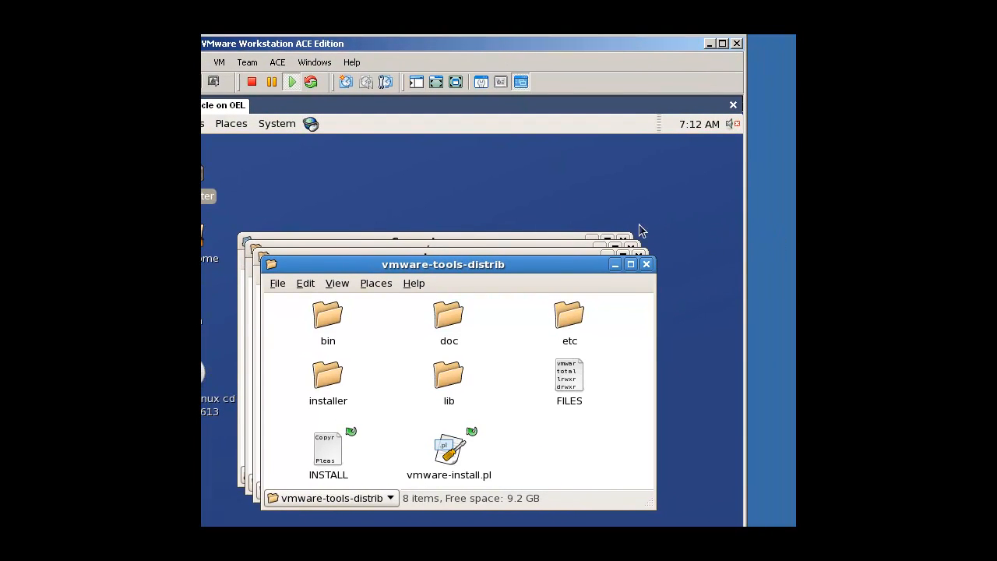
drag(450, 46, 524, 0)
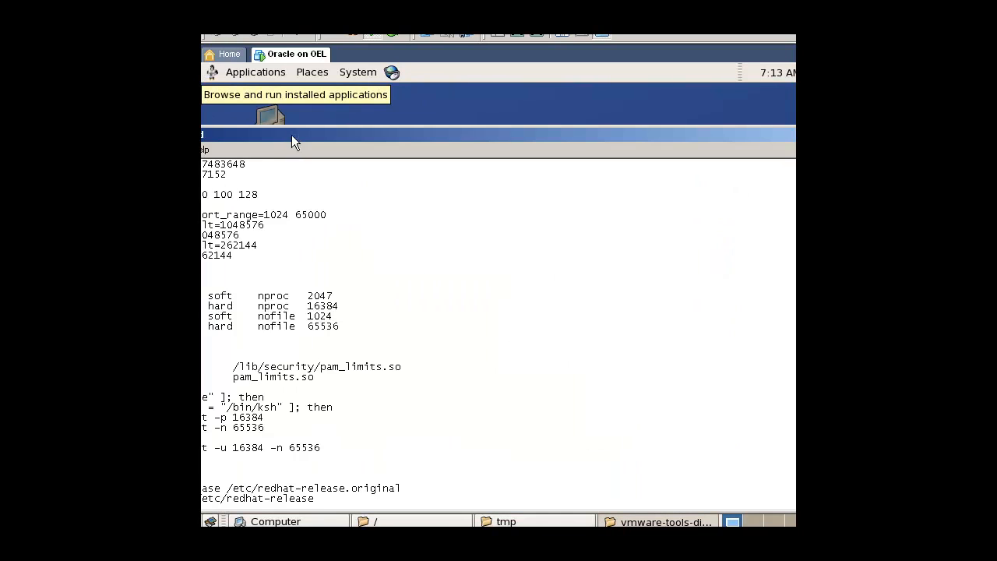
Copy the kernel parameter lines, from kernel.shmmax through net.core.wmem_max, from install_new.sh in Notepad.
drag(288, 143, 430, 126)
drag(382, 239, 227, 147)
right_click(255, 156)
click(297, 204)
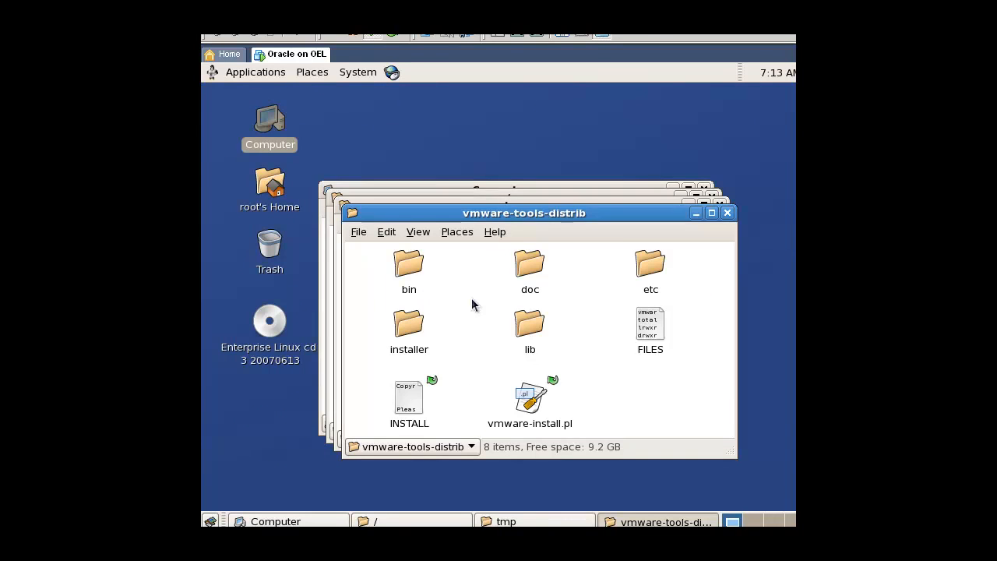
Close all open file browser windows in the virtual machine.
key(ctrl+shift+Up)
key(ctrl+shift+w)
key(ctrl+w)
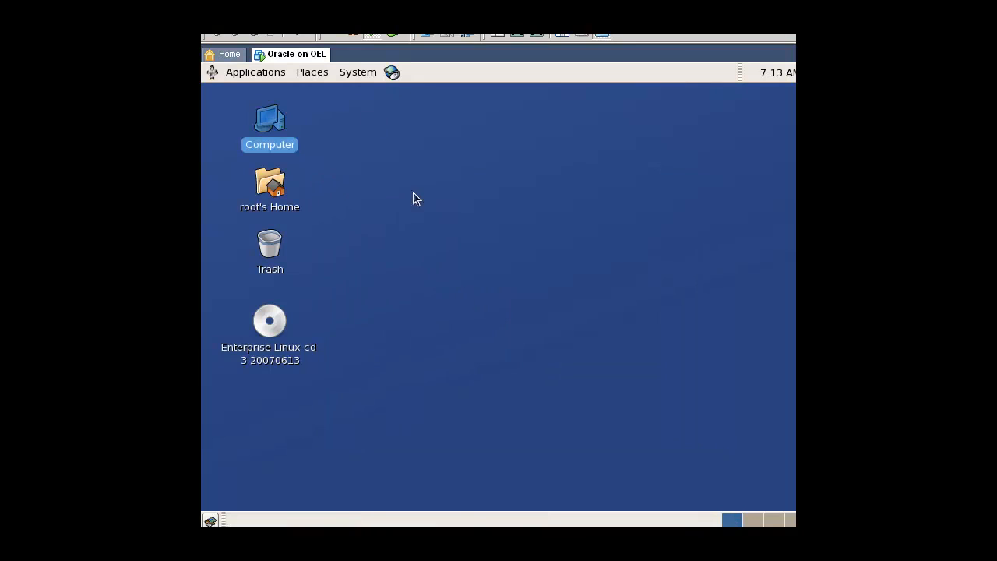
Open a terminal from the guest desktop and open /etc/sysctl.conf in gedit.
right_click(362, 109)
click(392, 178)
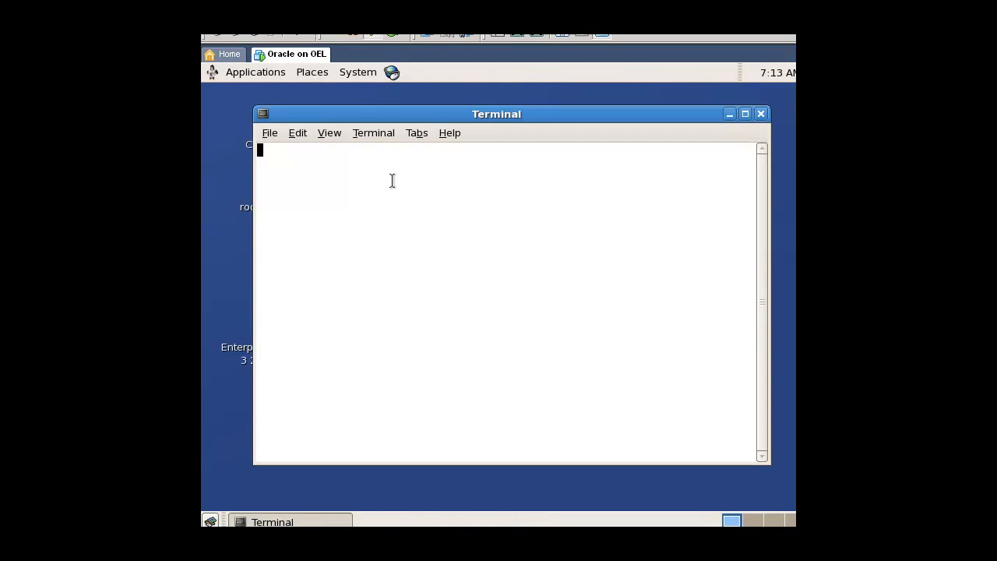
text(gedit /etc/)
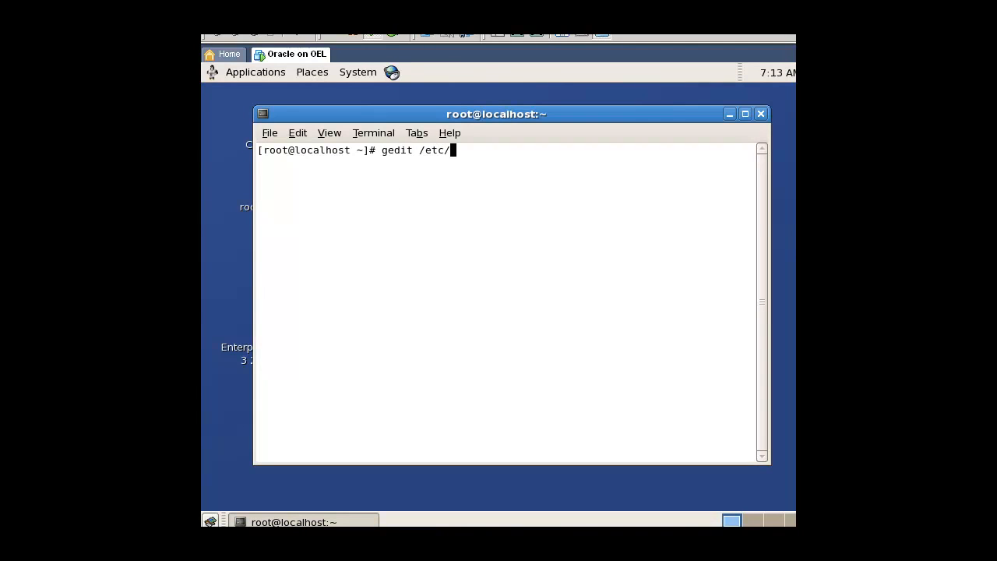
text(sysctl.conf)
key(Return)
Delete the kernel.shmmax and kernel.shmall entries with their comments at the end of sysctl.conf.
key(Down)
key(Down)
key(Down)
key(Down)
key(Down)
key(Down)
key(Down)
key(Down)
key(Down)
key(Down)
key(Down)
key(Down)
key(Down)
key(Down)
key(Down)
key(Down)
key(Down)
key(Down)
key(Down)
key(Down)
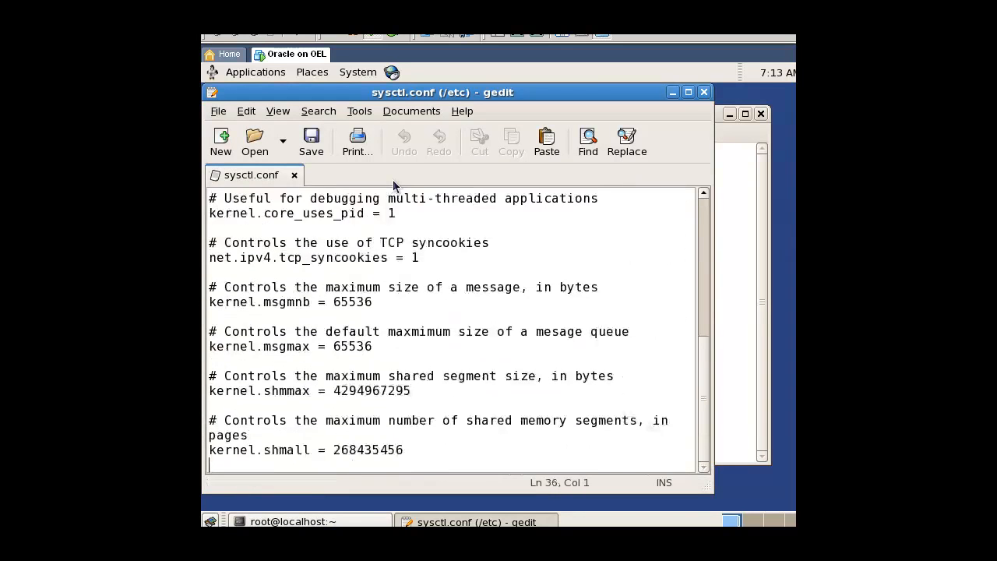
key(shift+Up)
key(shift+Up)
key(shift+Up)
key(shift+Up)
key(shift+Up)
key(Delete)
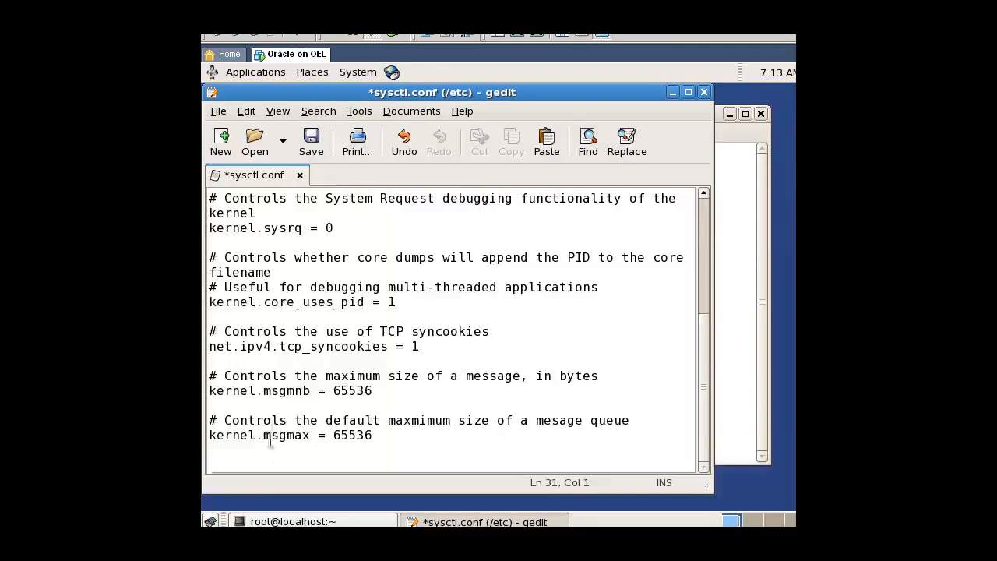
Paste the copied kernel parameters at the end of sysctl.conf, then save and close the file.
right_click(275, 464)
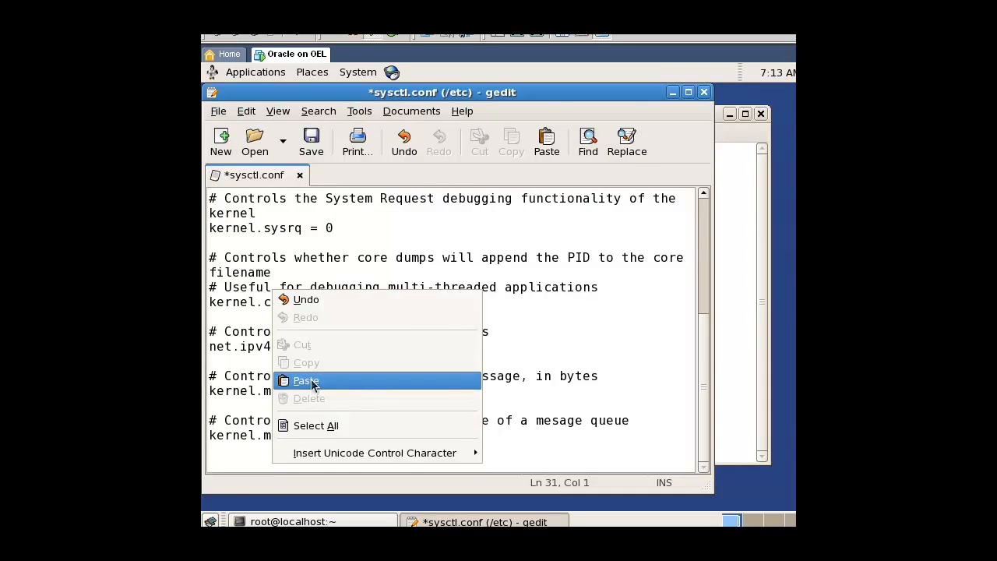
click(306, 380)
click(311, 144)
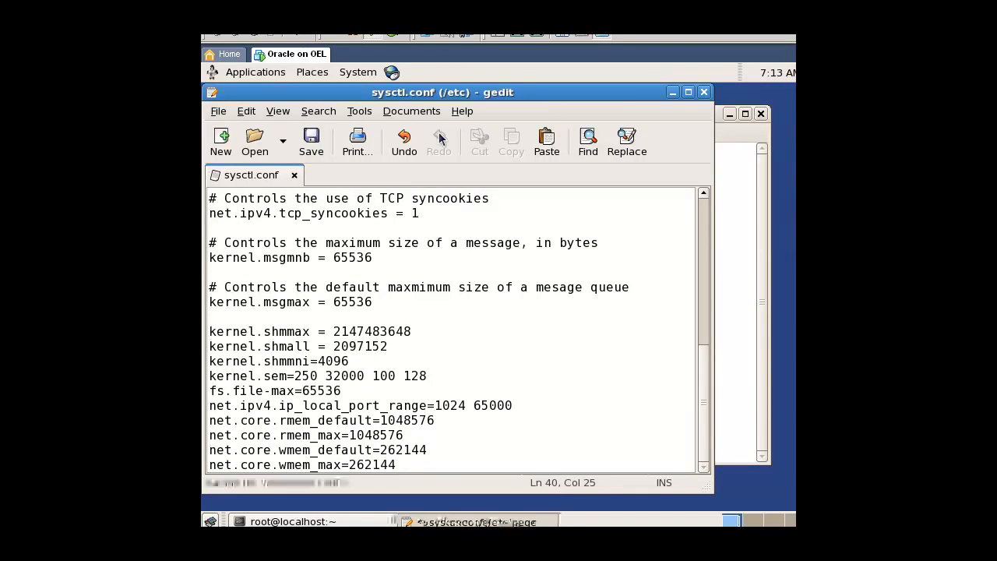
click(703, 92)
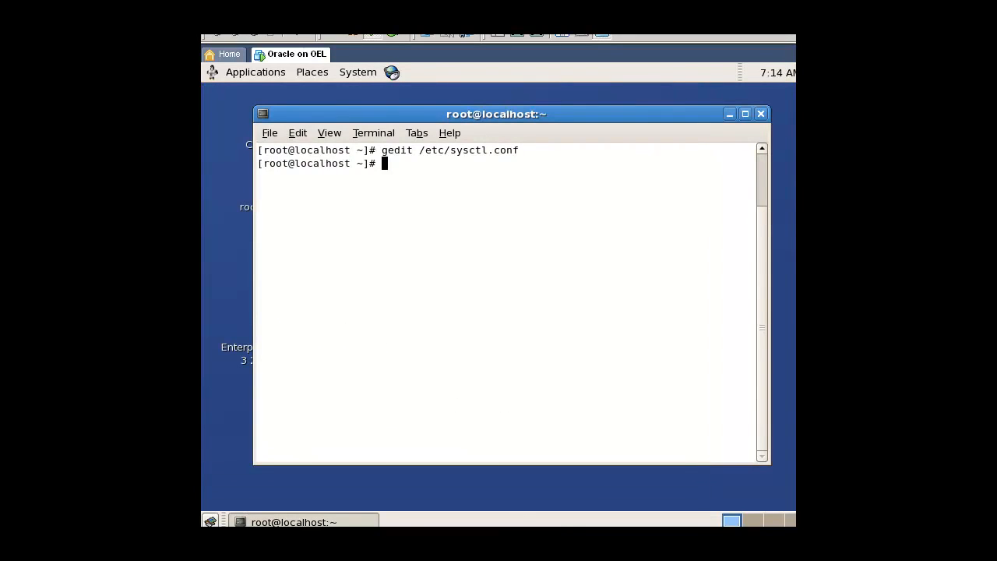
Apply the edited kernel parameters by running /sbin/sysctl -p.
text(/sbin/sysctl -p)
key(Return)
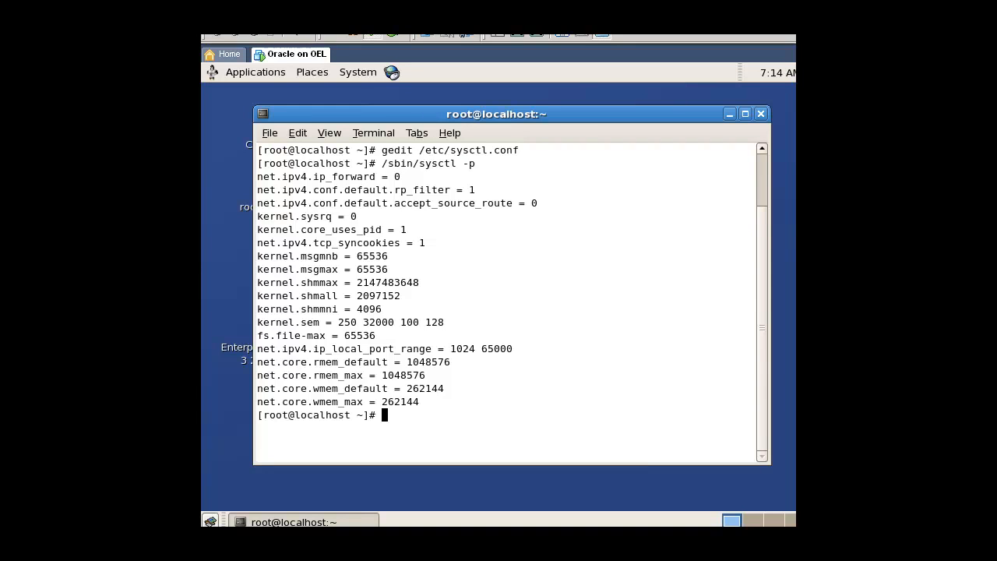
Open /etc/security/limits.conf in gedit from the terminal.
text(gedit /etc/secur)
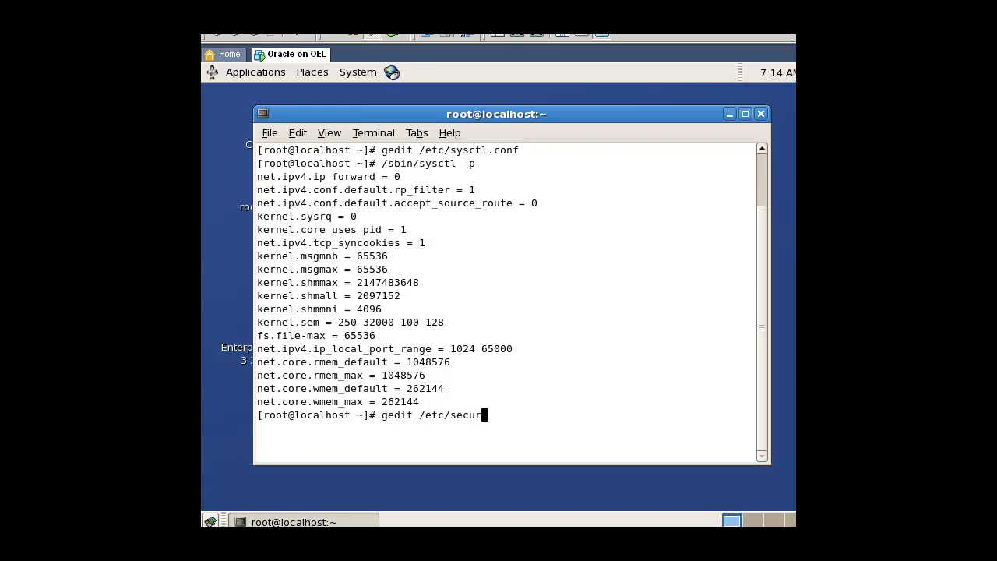
text(ity/limits.conf)
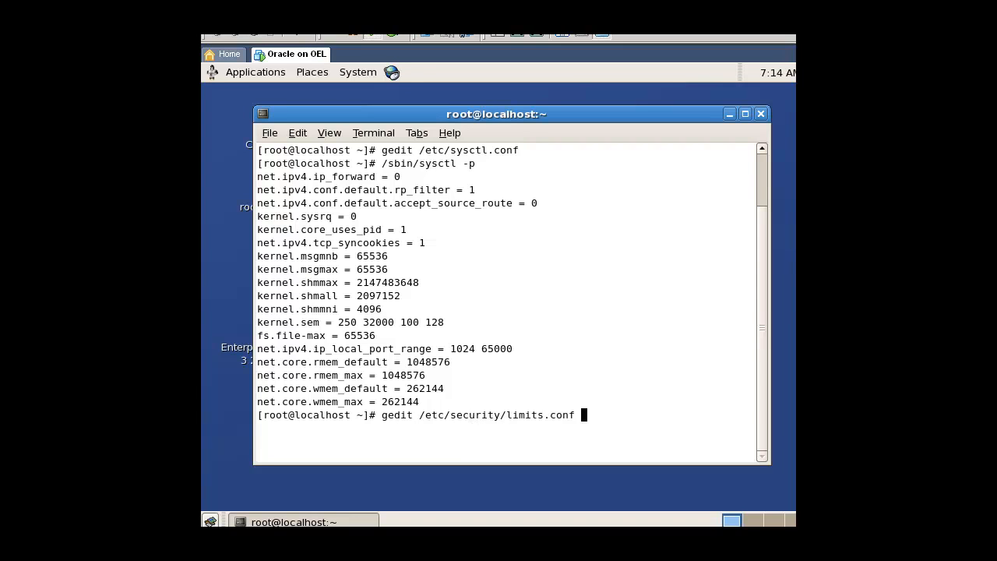
key(Return)
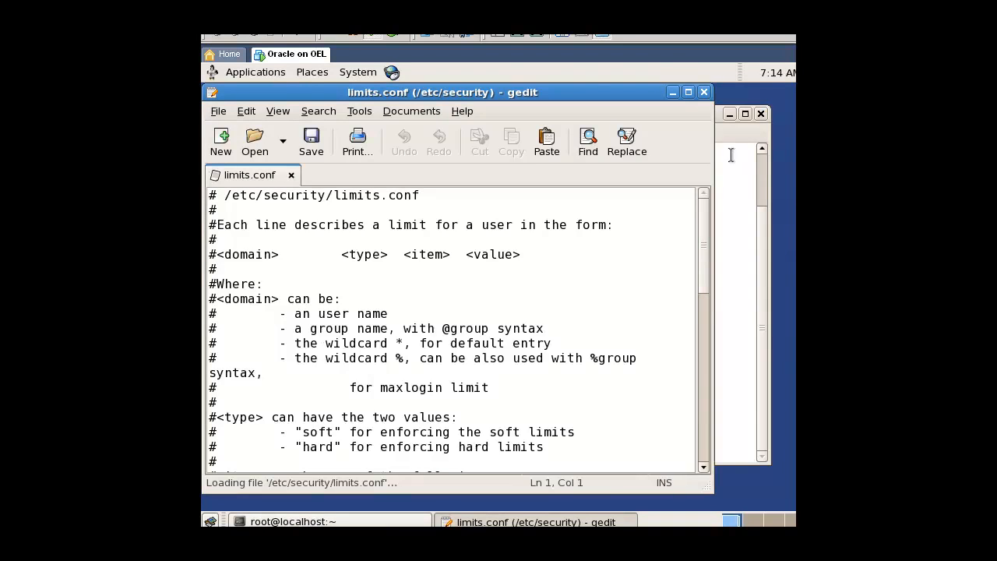
Copy the four oracle nproc and nofile limit lines from install_new.sh in Notepad and return to the virtual machine.
key(alt+Tab)
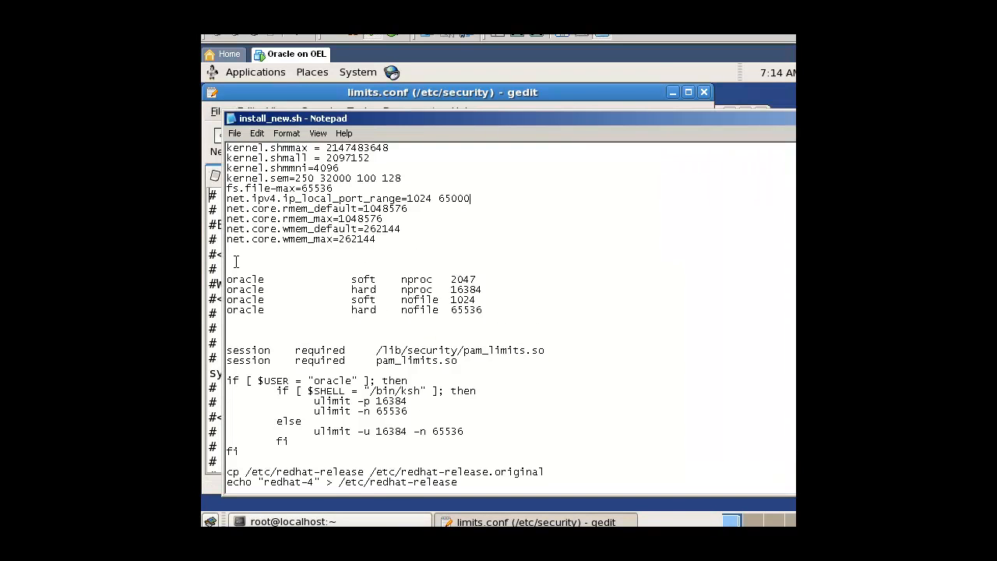
drag(226, 278, 492, 308)
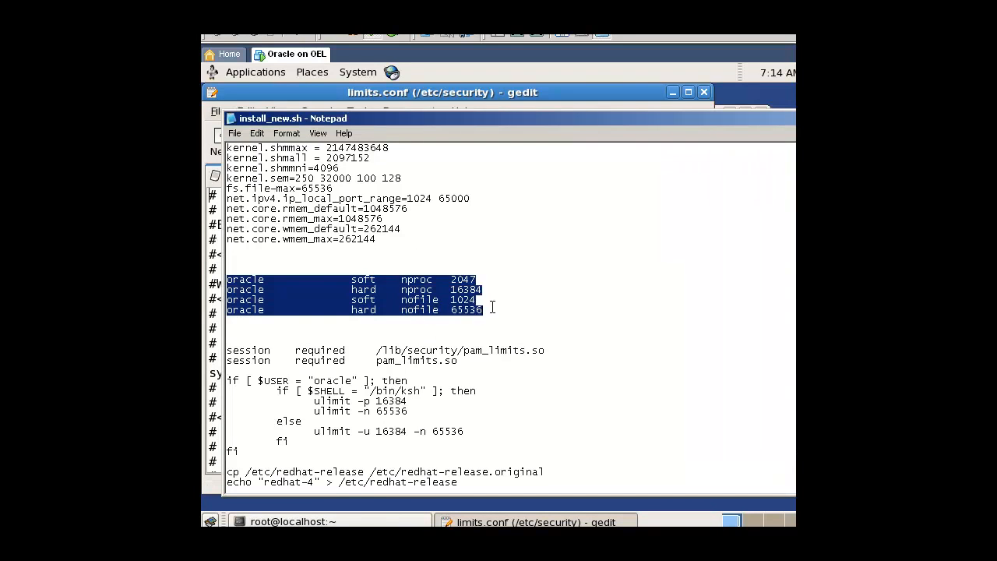
right_click(439, 285)
click(480, 328)
key(alt+Tab)
Paste the oracle soft and hard limits below the end-of-file comment in limits.conf, then save and close it.
click(363, 343)
scroll(356, 356, down, 10)
scroll(351, 382, down, 3)
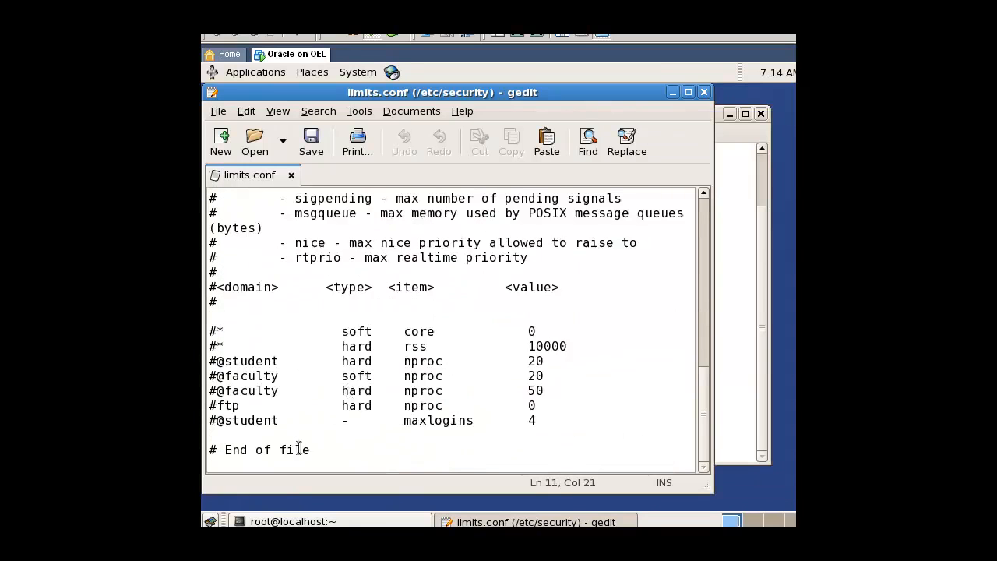
click(273, 465)
right_click(261, 468)
click(244, 463)
right_click(245, 463)
click(306, 379)
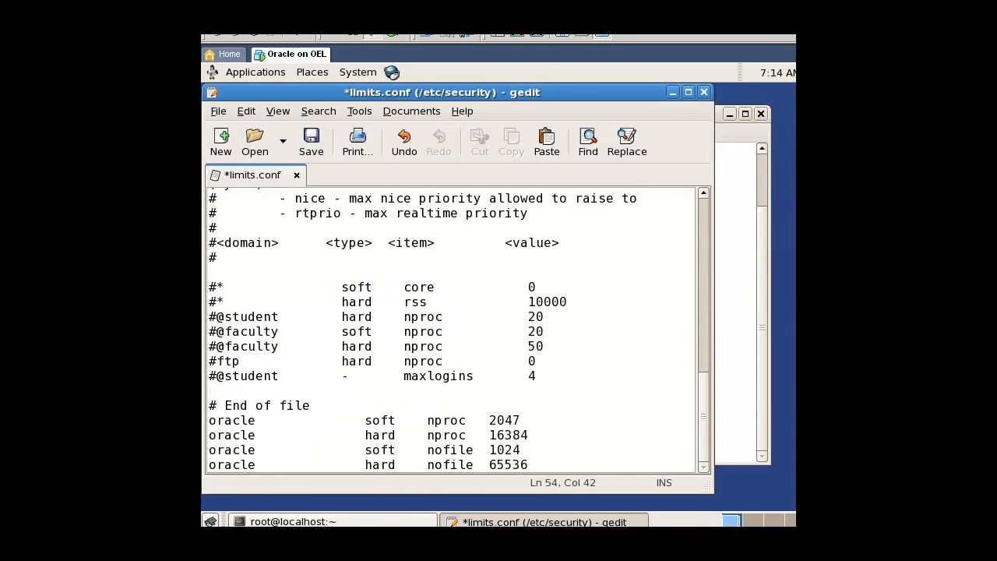
click(312, 140)
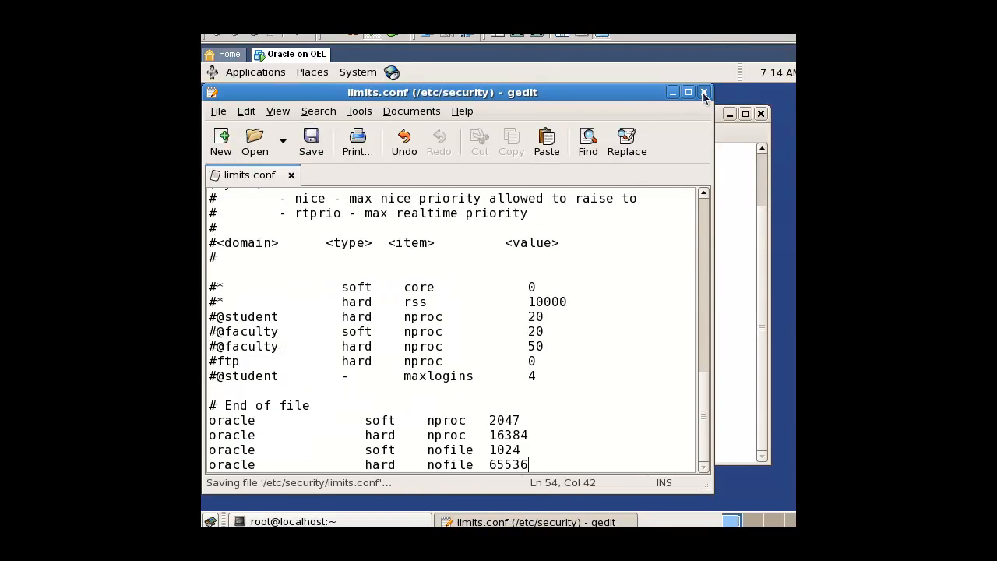
click(703, 92)
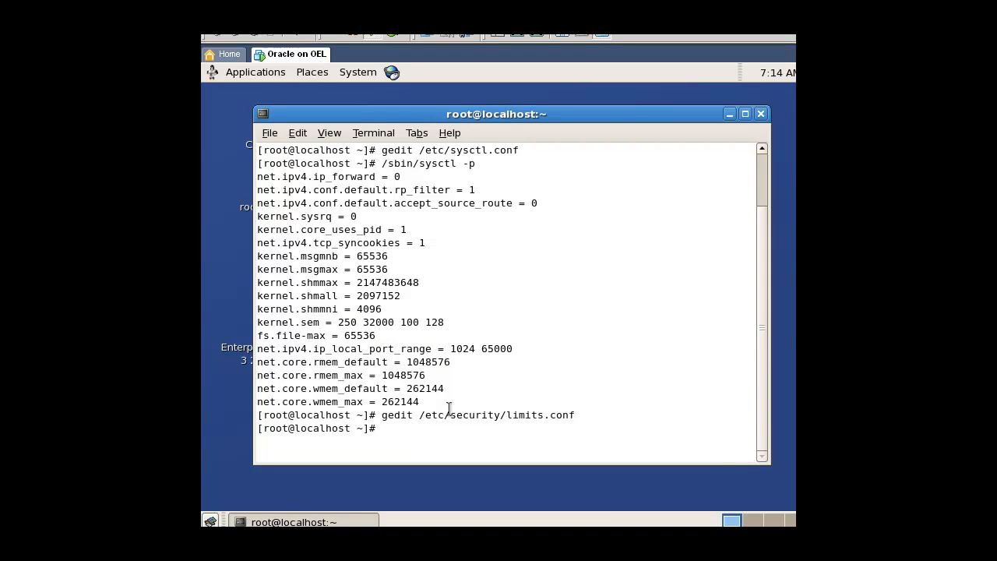
Open /etc/pam.d/login in gedit from the terminal.
text(gedit /etc/pam.d/login)
key(Return)
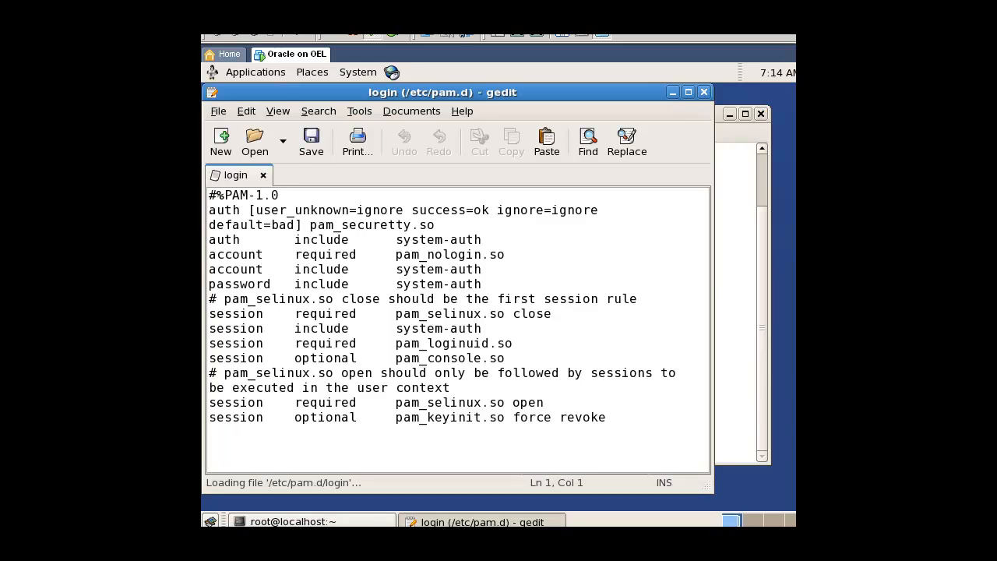
Copy the two session required pam_limits.so lines from install_new.sh in Notepad and return to the virtual machine.
key(alt+Tab)
drag(458, 360, 225, 349)
right_click(230, 355)
click(253, 390)
key(alt+Tab)
Paste the two pam_limits.so session lines at the end of the login file, then save and close it.
click(250, 443)
right_click(247, 441)
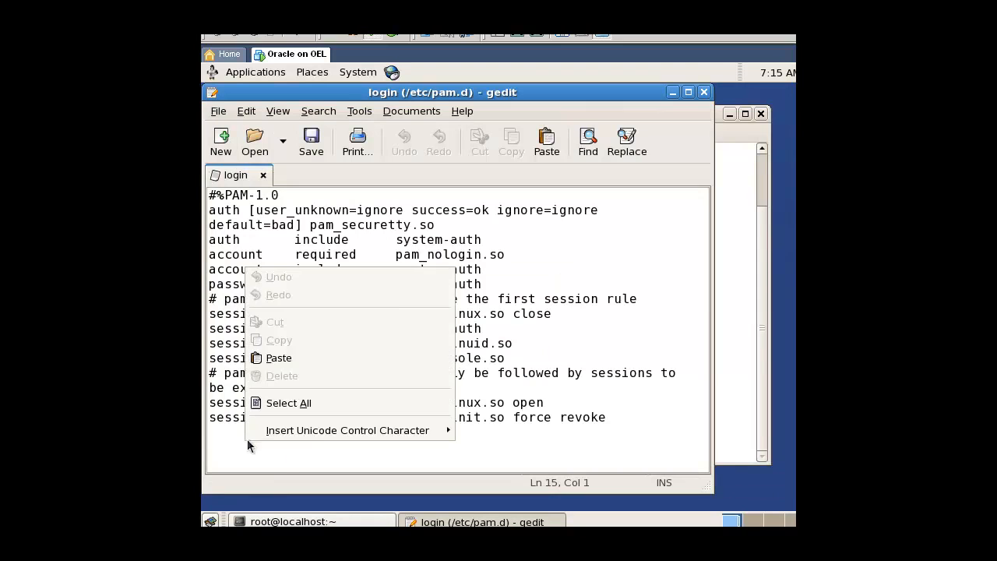
click(312, 359)
click(311, 143)
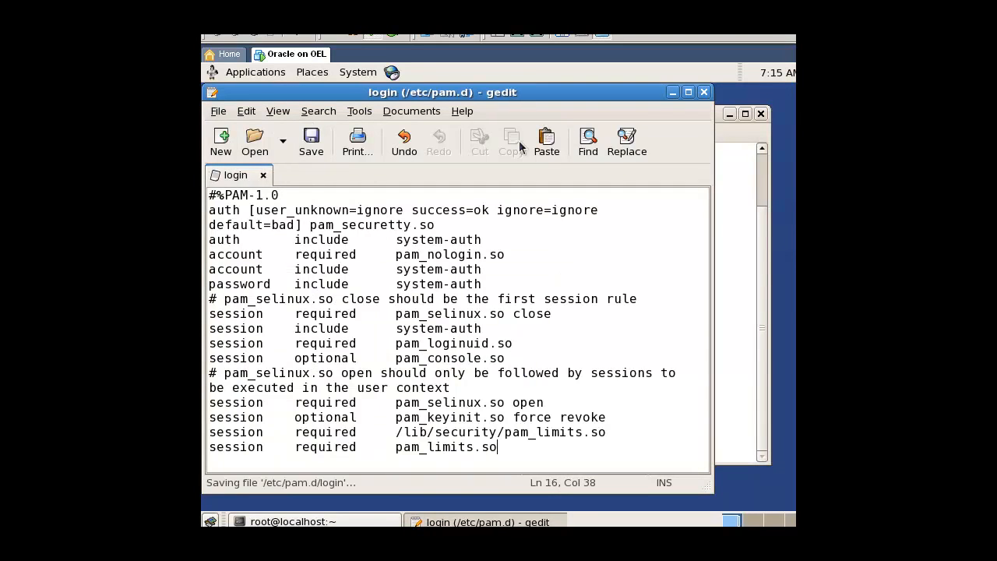
click(704, 92)
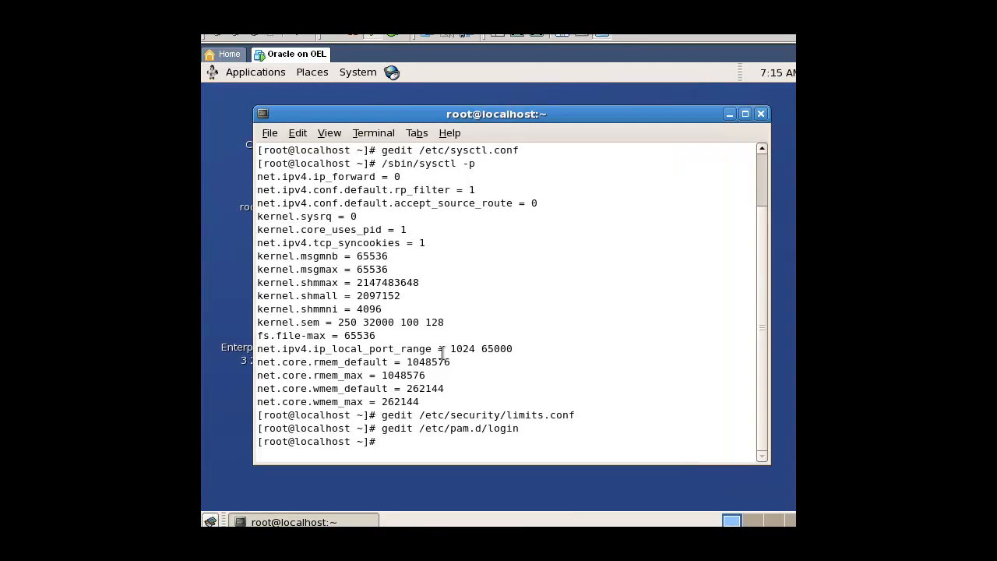
Open /etc/profile in gedit from the terminal.
text(gedit /etc/profile)
key(Return)
Copy the if block that sets ulimit values for the oracle user from install_new.sh in Notepad and return to the virtual machine.
key(alt+Tab)
drag(268, 448, 227, 380)
right_click(246, 398)
click(269, 440)
key(alt+Tab)
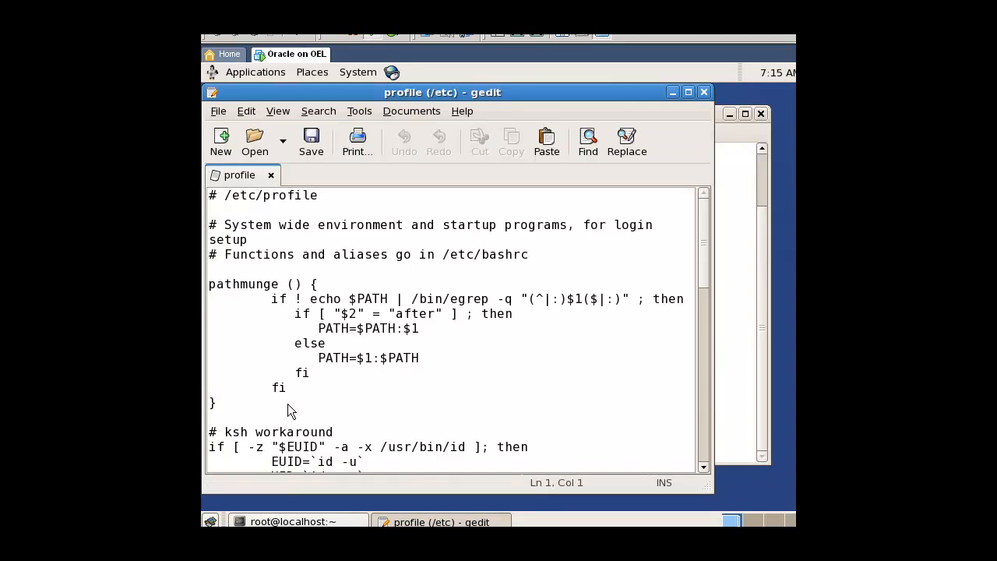
Paste the oracle ulimit if block above the pathmunge function in the profile file, then save and close it.
click(285, 402)
right_click(217, 268)
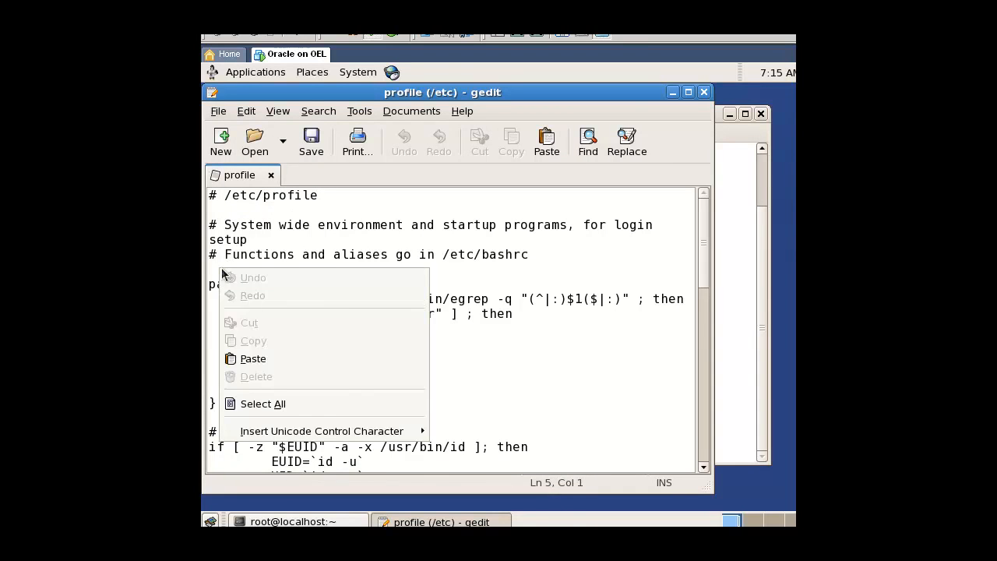
click(269, 355)
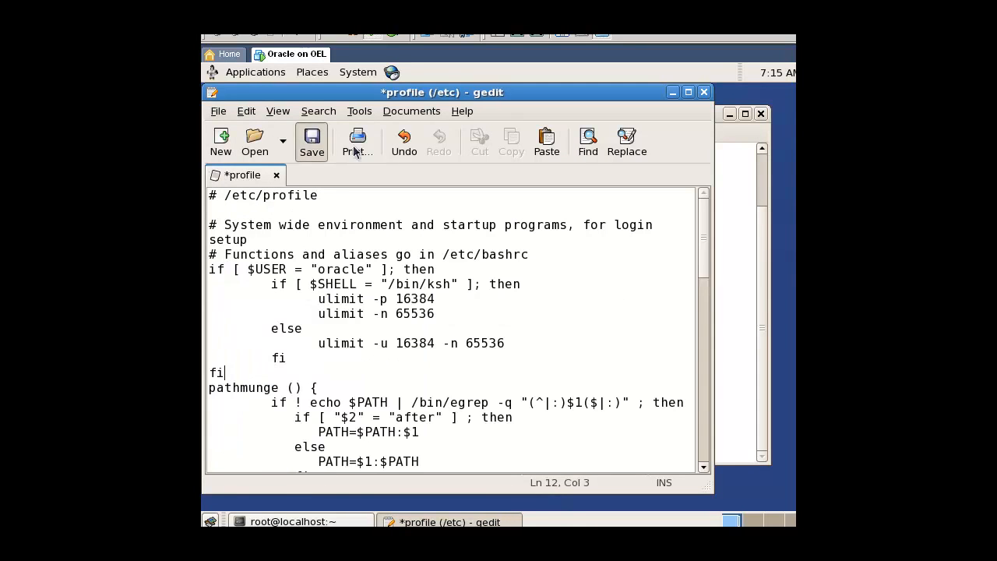
click(321, 152)
click(703, 92)
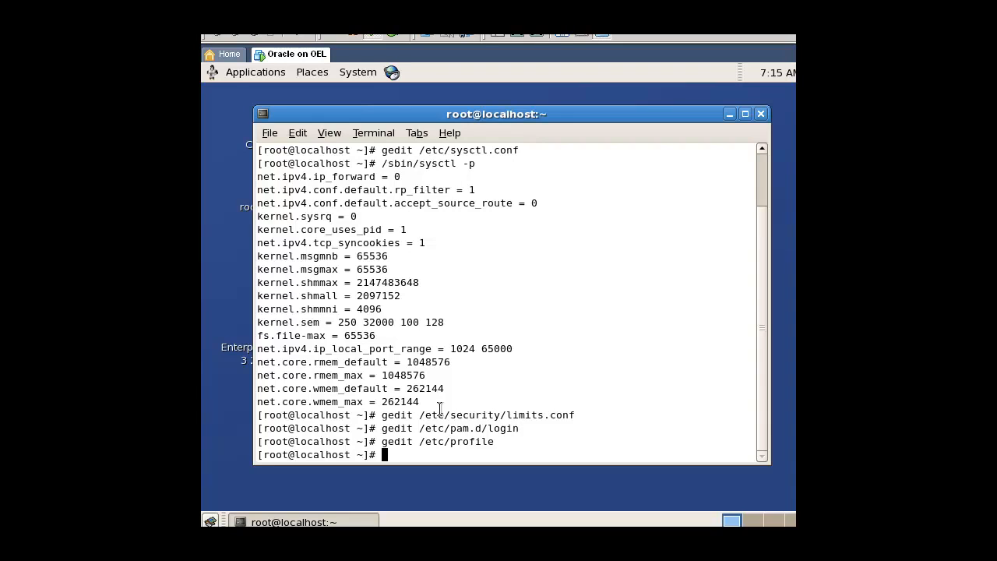
Copy the cp and echo lines for /etc/redhat-release from install_new.sh in Notepad and return to the virtual machine.
key(alt+Tab)
click(770, 379)
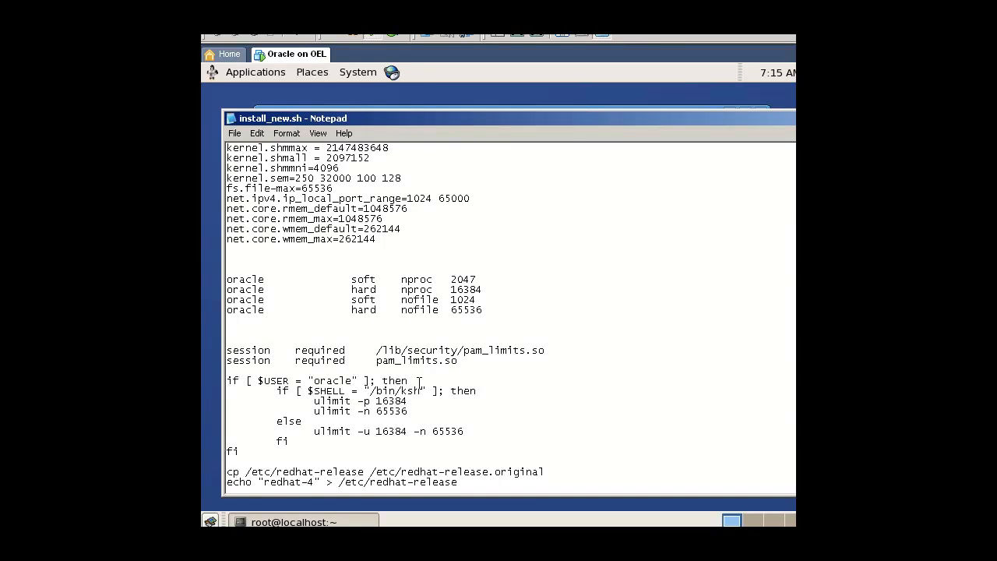
scroll(425, 382, down, 5)
drag(464, 340, 226, 332)
right_click(234, 333)
click(259, 375)
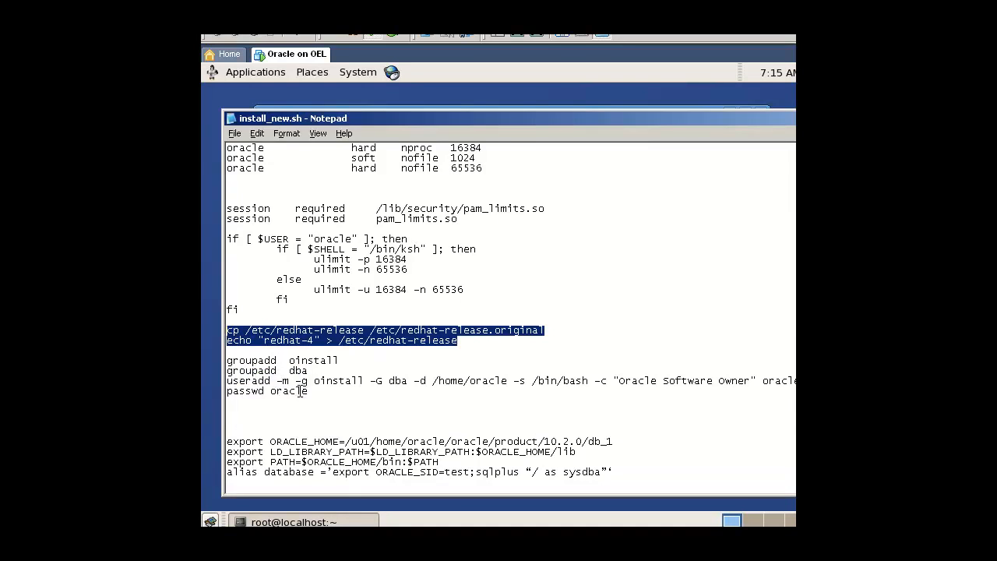
key(alt+Tab)
Paste and run the commands in the terminal to back up /etc/redhat-release as redhat-release.original and write "redhat-4" into it.
right_click(353, 370)
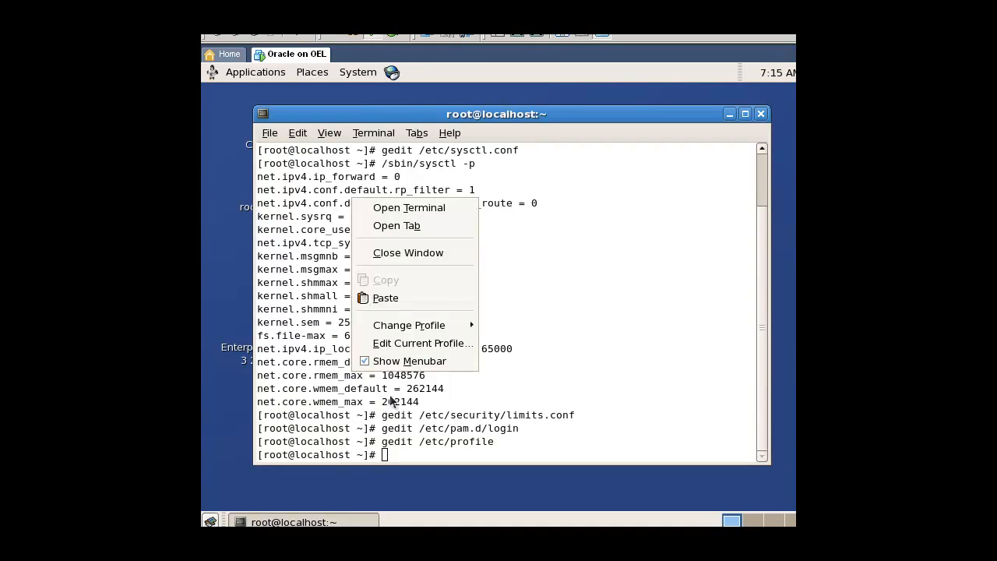
click(386, 296)
key(Return)
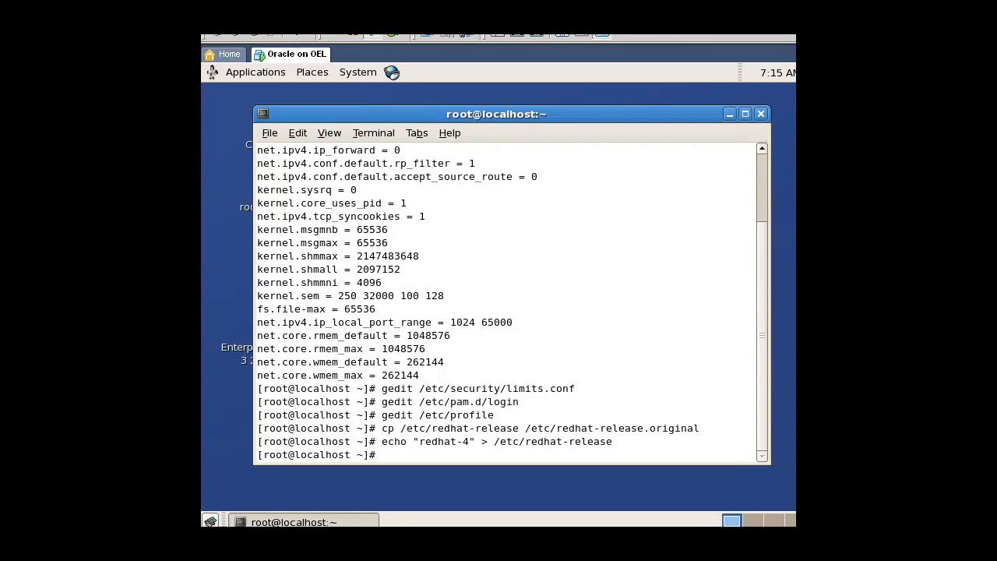
Copy the two groupadd lines, the useradd line and the passwd oracle line from install_new.sh in Notepad and return to the virtual machine.
key(alt+Tab)
key(alt+Tab)
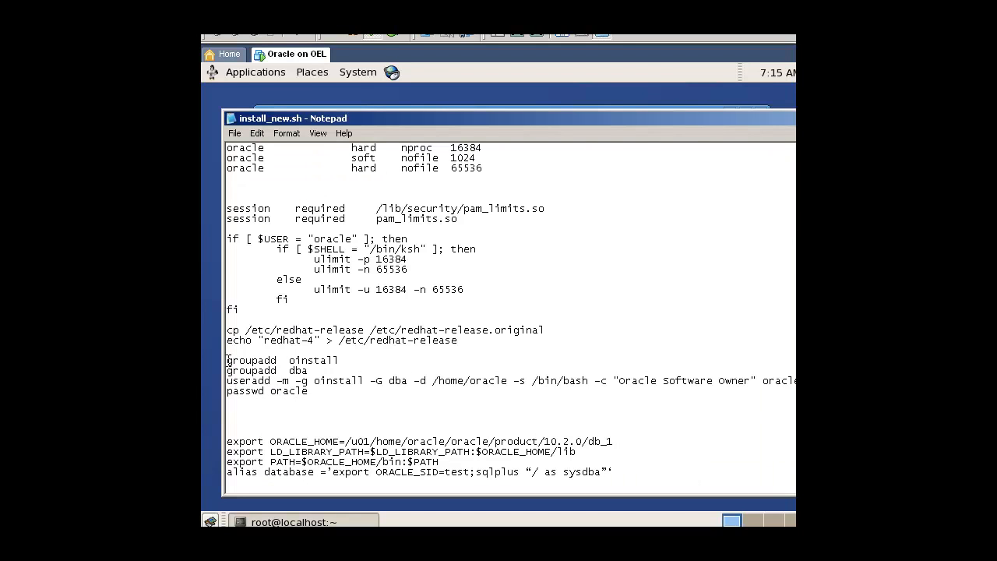
drag(227, 359, 328, 392)
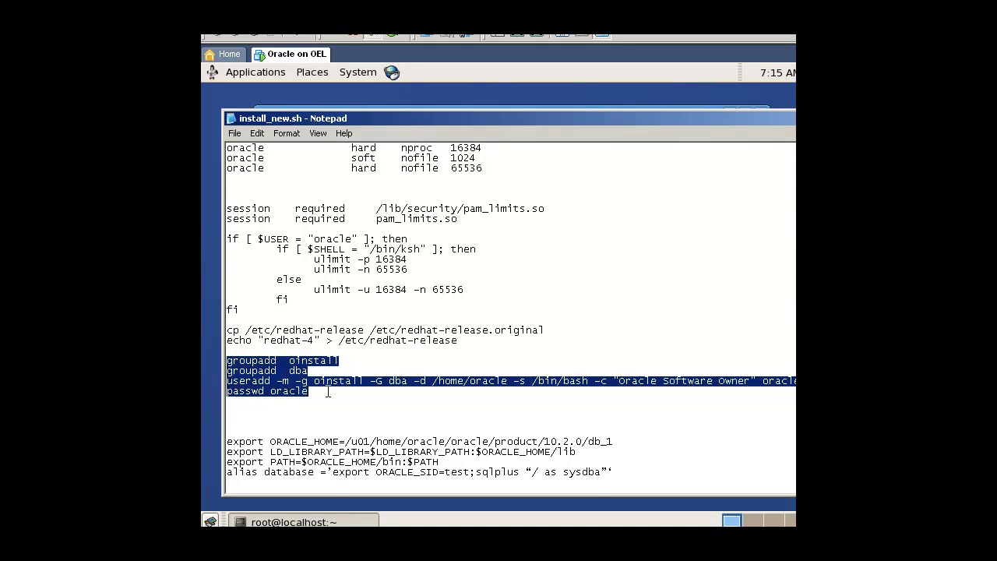
right_click(281, 389)
click(312, 413)
key(alt+Tab)
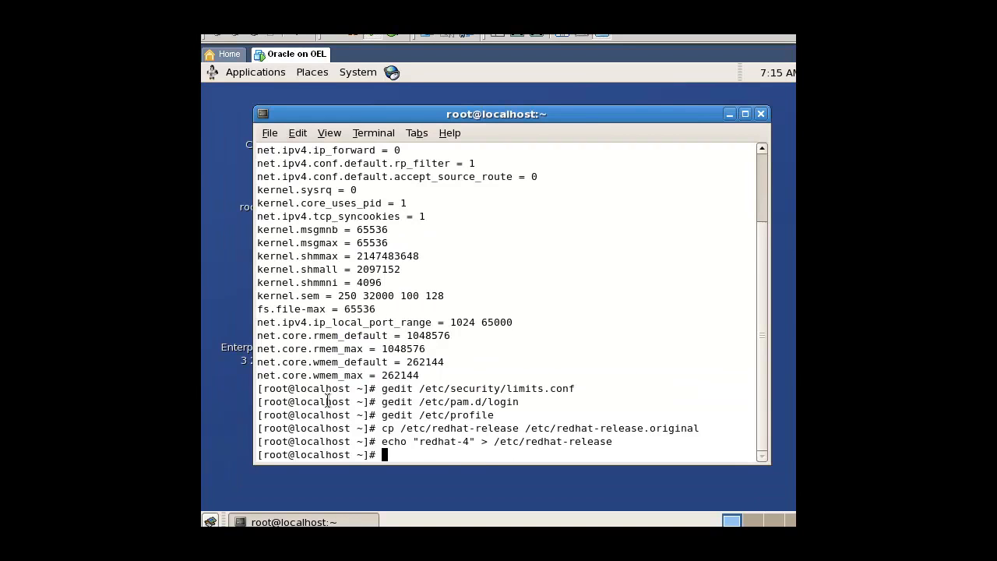
Paste and run the commands creating the oinstall and dba groups and the oracle user, then enter and confirm the oracle account password.
right_click(357, 330)
click(405, 431)
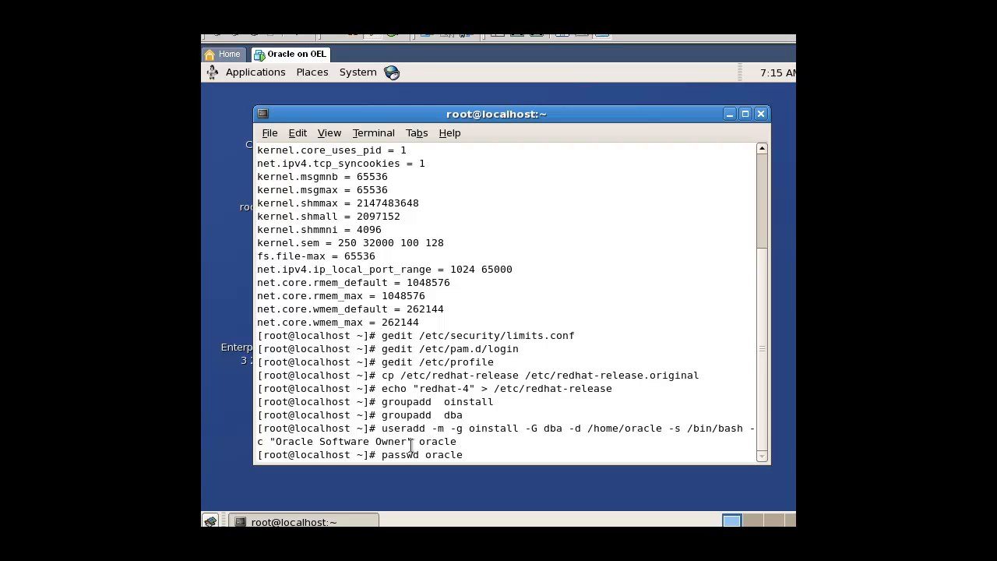
key(Return)
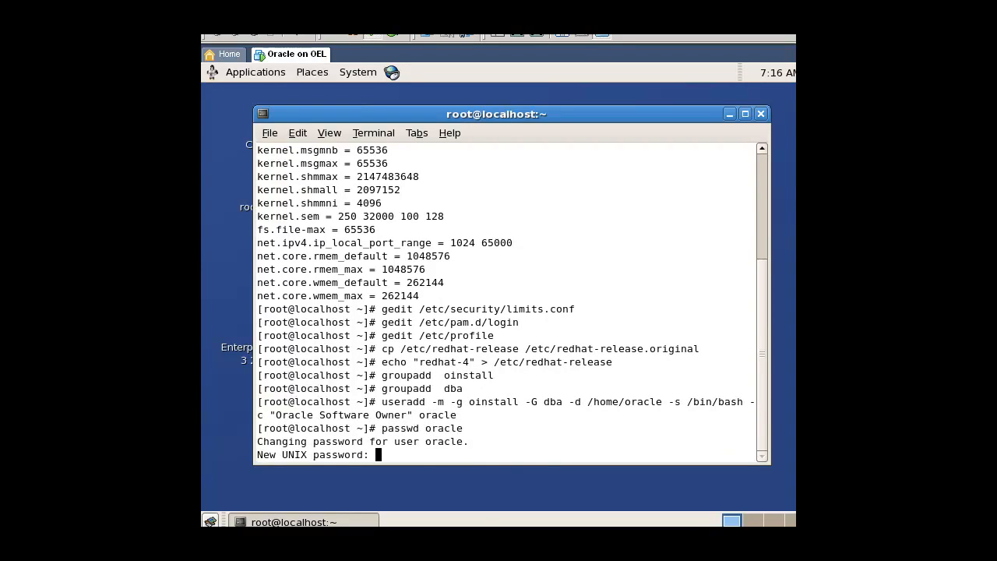
key(Return)
key(Return)
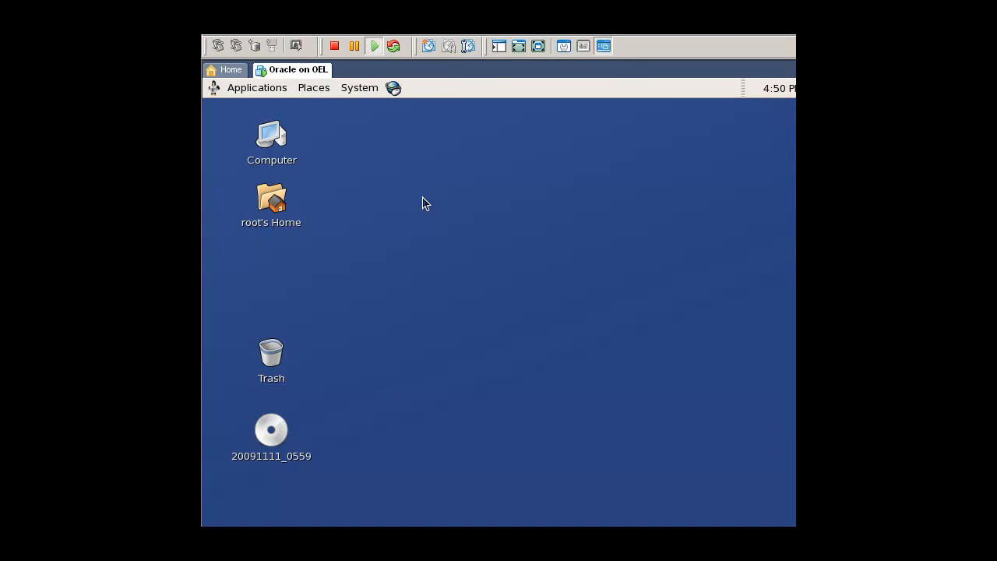
Open a new terminal and create the u01 directory in the filesystem root.
right_click(456, 196)
click(492, 268)
text(cd)
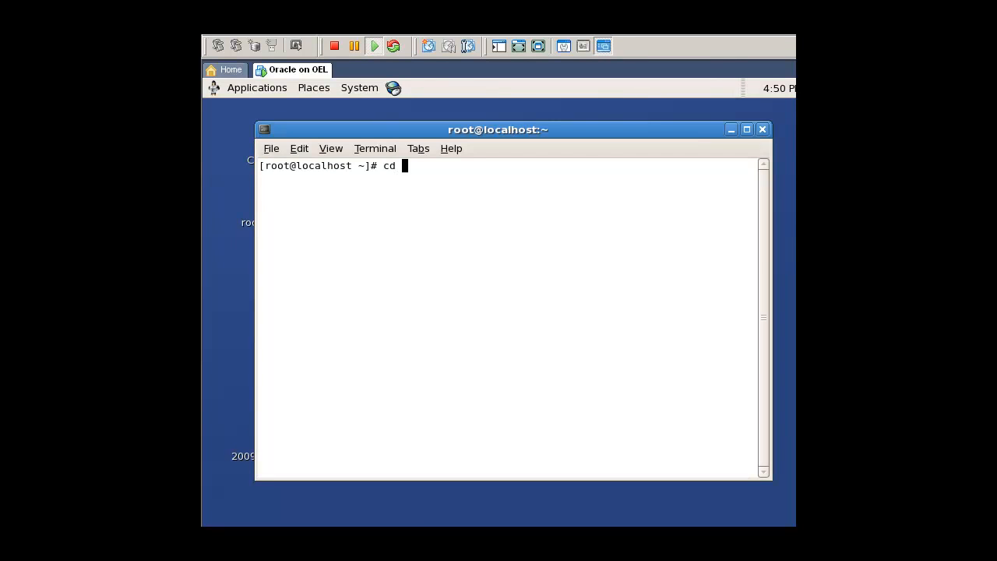
text( /)
key(Return)
text(mkdir u01)
key(Return)
Create the oracle directory inside u01 and change into it.
text(cd u01/)
key(Return)
text(mkdir oracle)
key(Return)
text(cd ora)
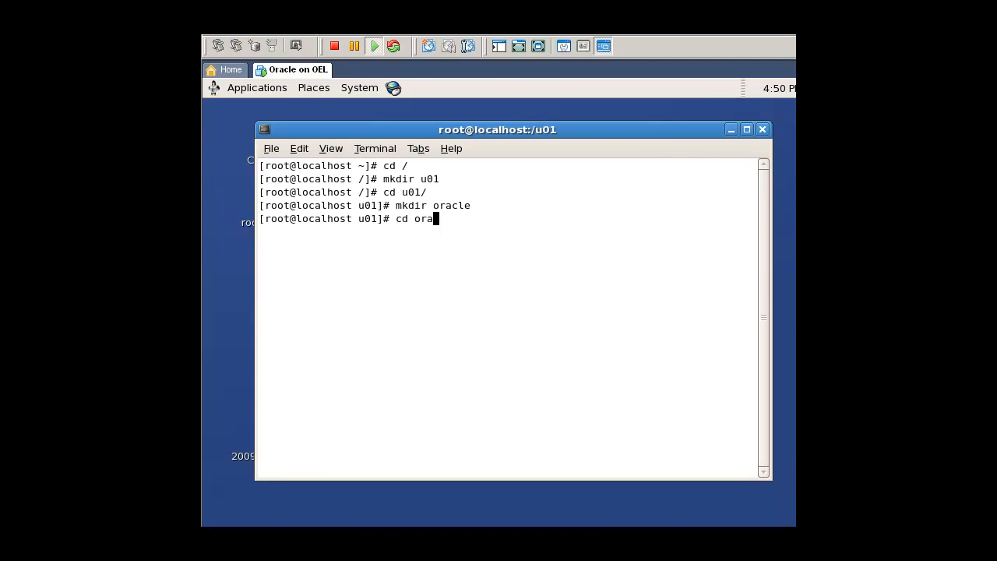
key(Tab)
key(Return)
Create the product directory inside oracle and change into it.
text(mkdir product)
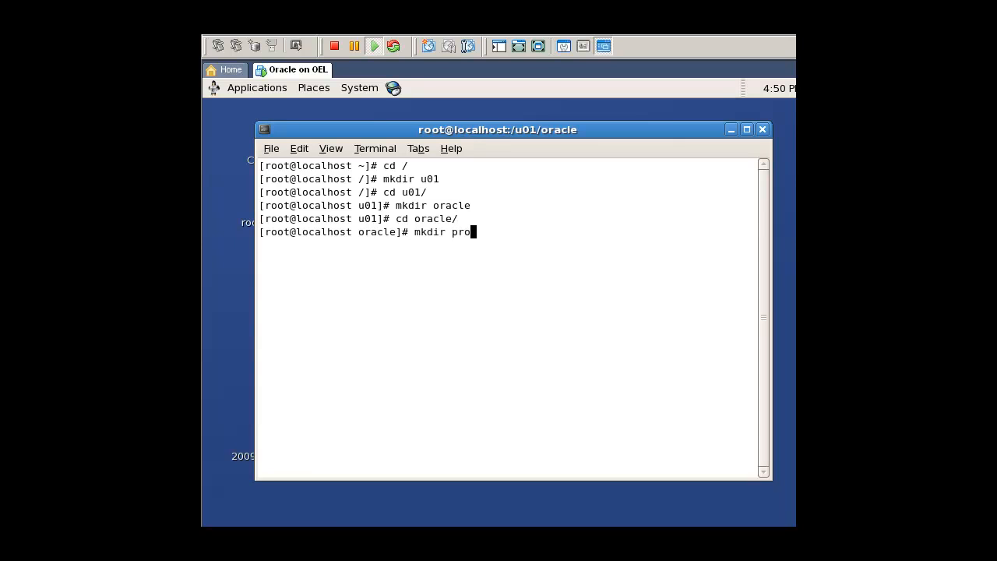
key(Return)
text(cd pr)
key(Tab)
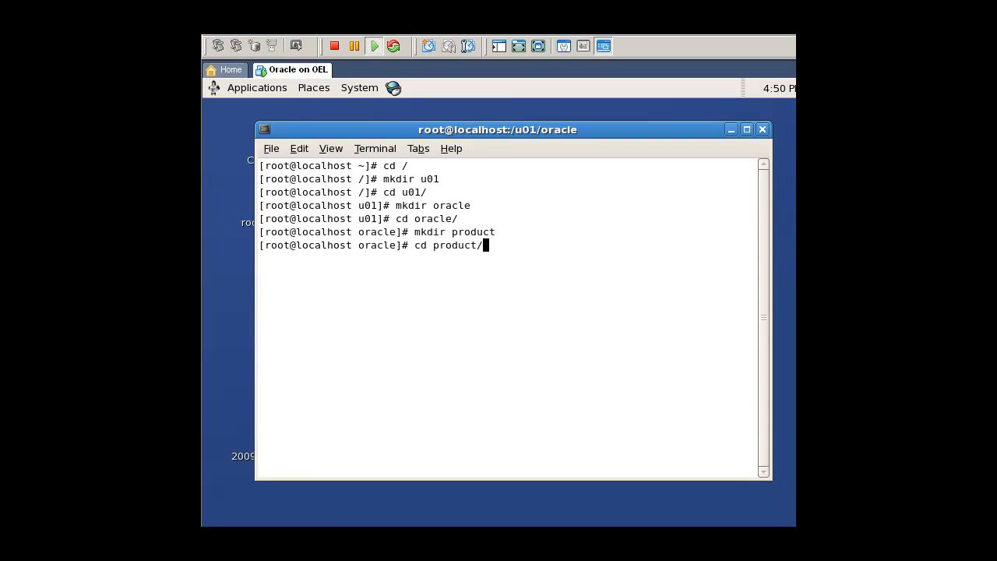
key(Return)
Create the 10.2.0 directory inside product and change into it.
text(mkdir 10.2.0)
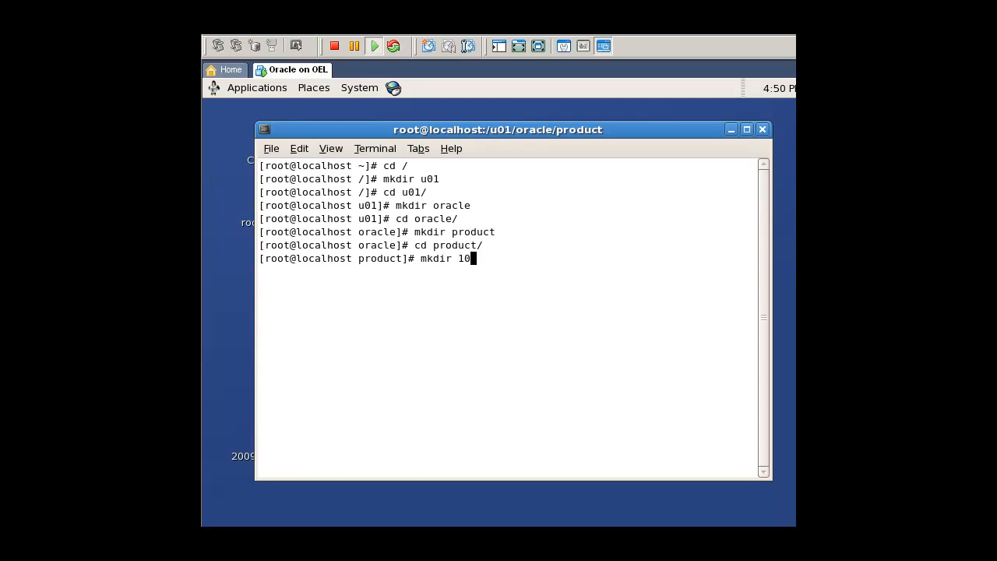
key(Return)
text(cd 1)
key(Tab)
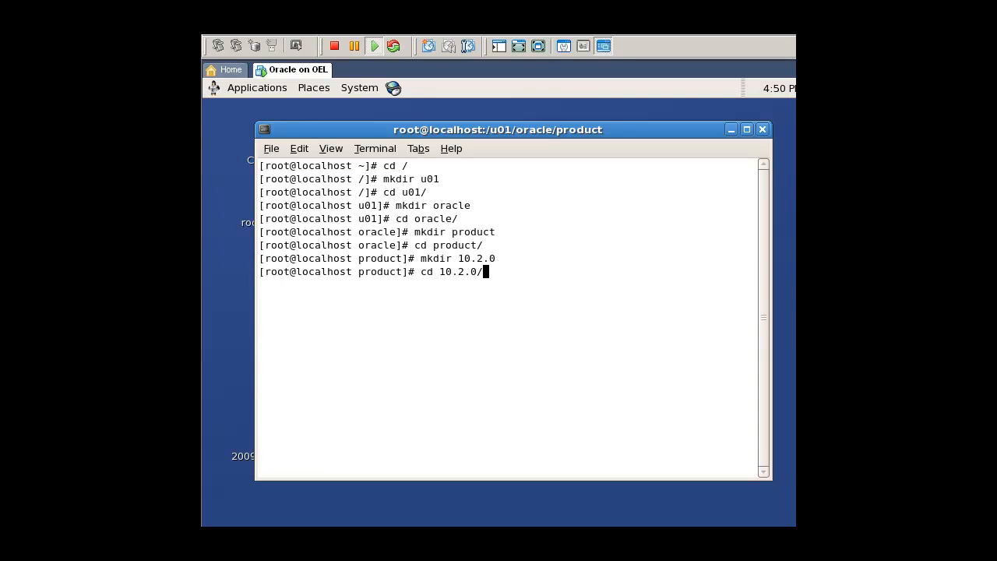
key(Return)
Create the db_1 directory inside 10.2.0, change into it and print the full working path.
text(mkdir db_1)
key(Return)
text(cd db_1/)
key(Return)
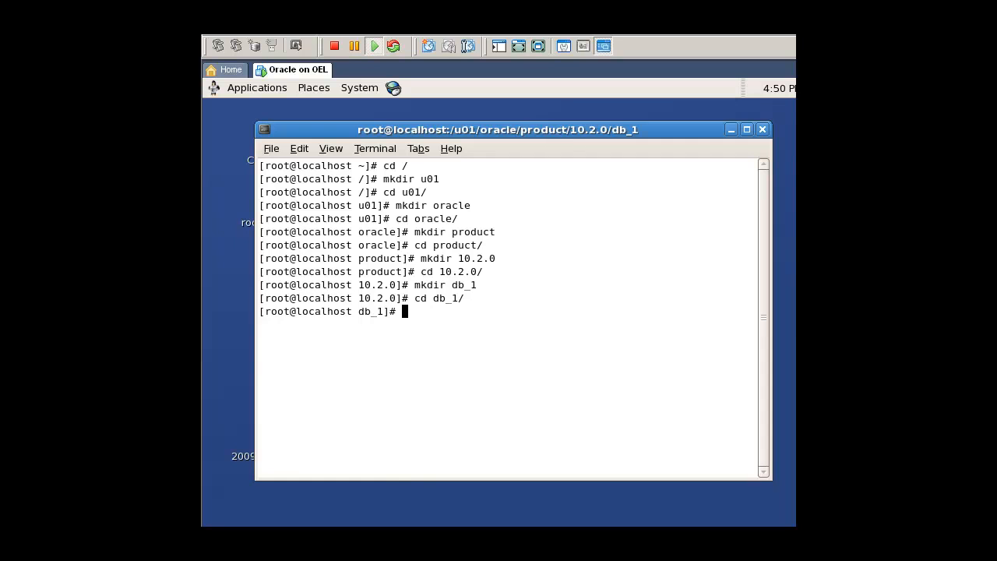
text(pwd)
key(Return)
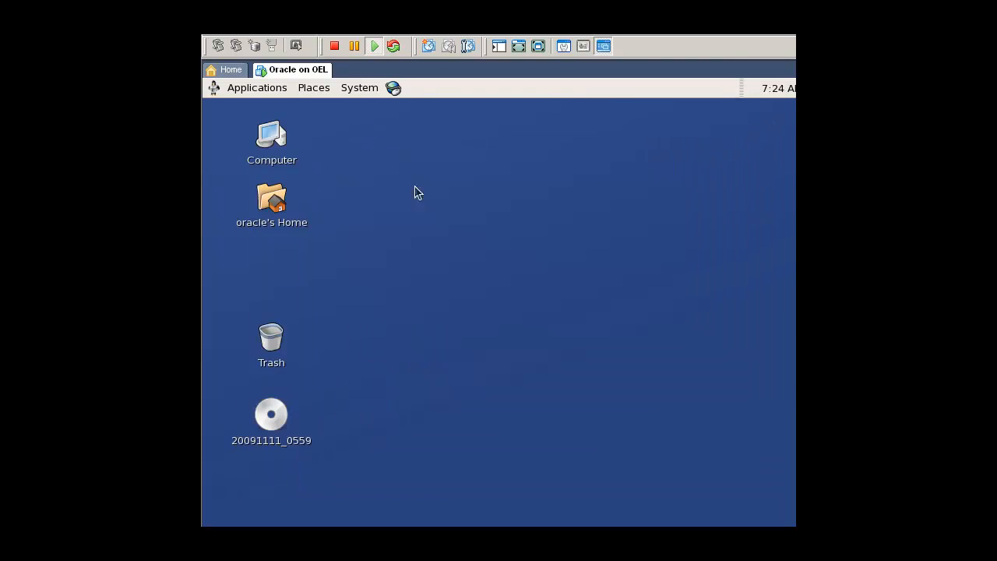
Open a terminal on the oracle user's desktop and unzip 10201_database_linux32.zip in /tmp/.
right_click(414, 179)
click(457, 239)
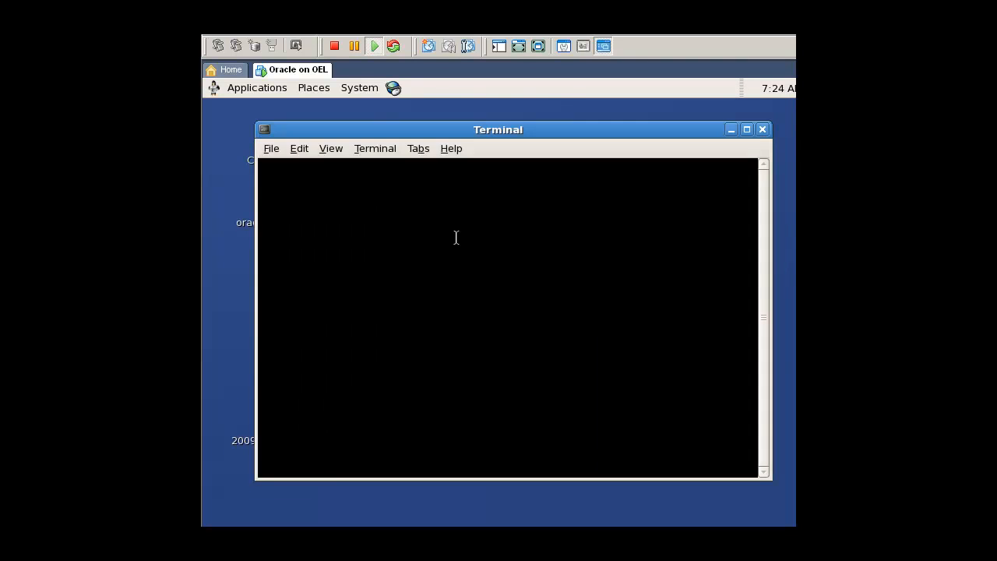
text(cd /tmp/)
key(Return)
text(unzip 10201_database_linux32.zip)
key(Return)
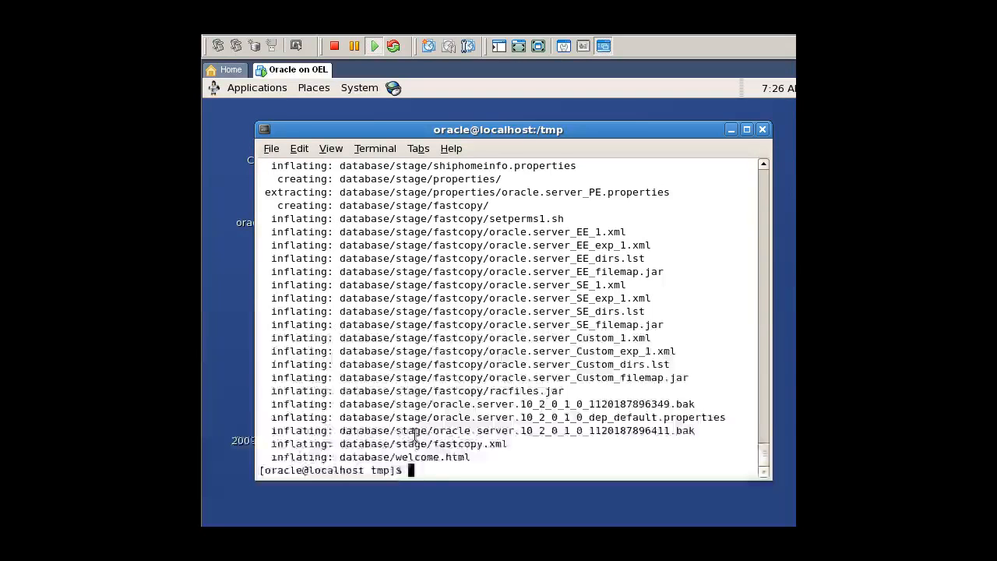
Change to the filesystem root directory and switch to the root user by entering the root password.
text(cd /)
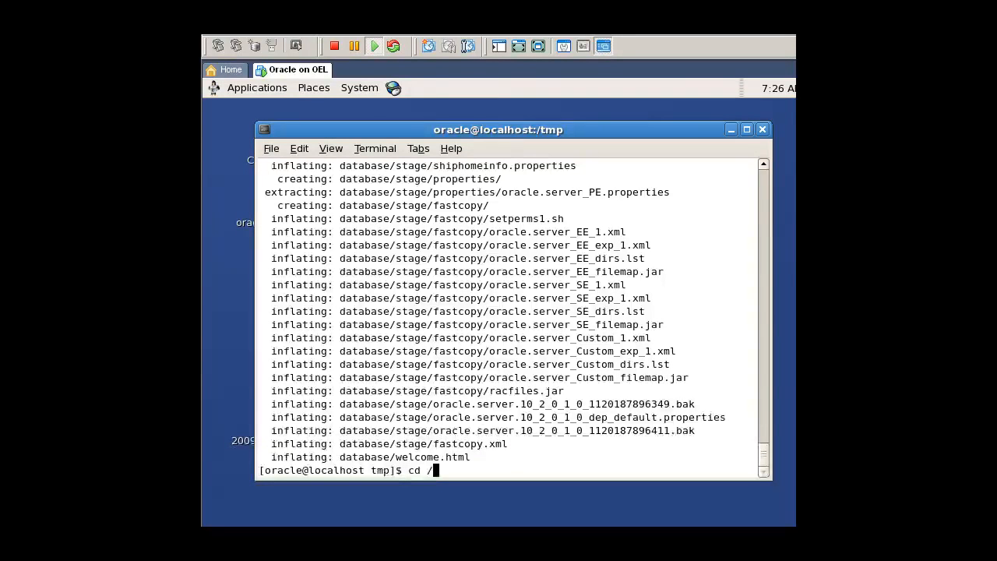
key(Return)
text(su roo)
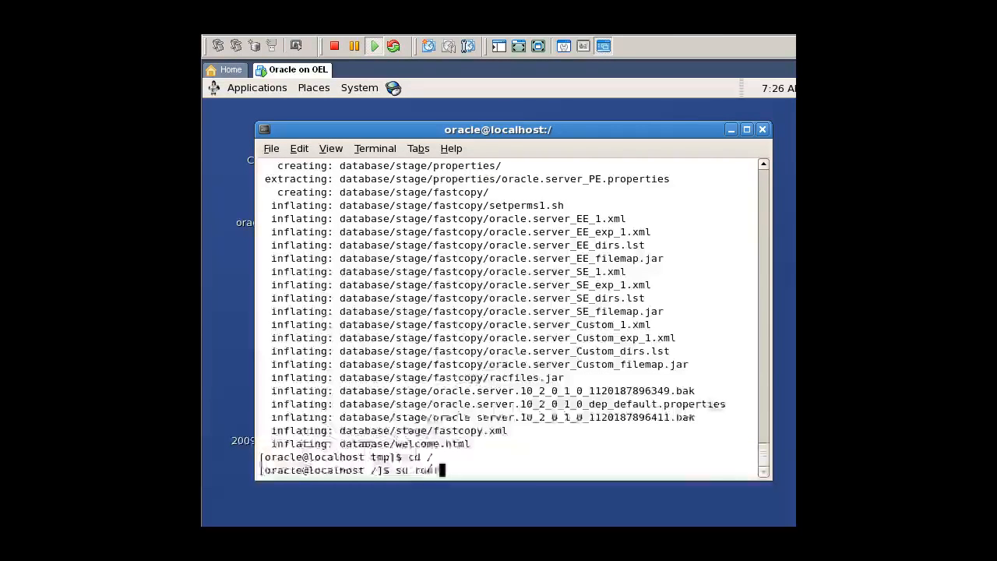
text(t)
key(Return)
key(Return)
Change the ownership of /u01/ recursively to oracle:oinstall, then exit the root session.
text(chown -R ora)
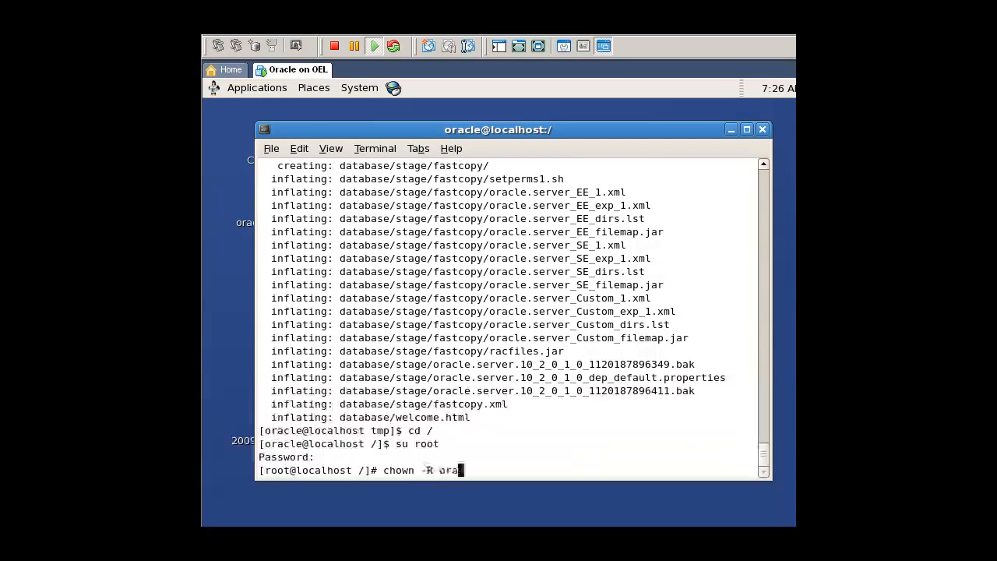
text(cle:oinstall /u01/)
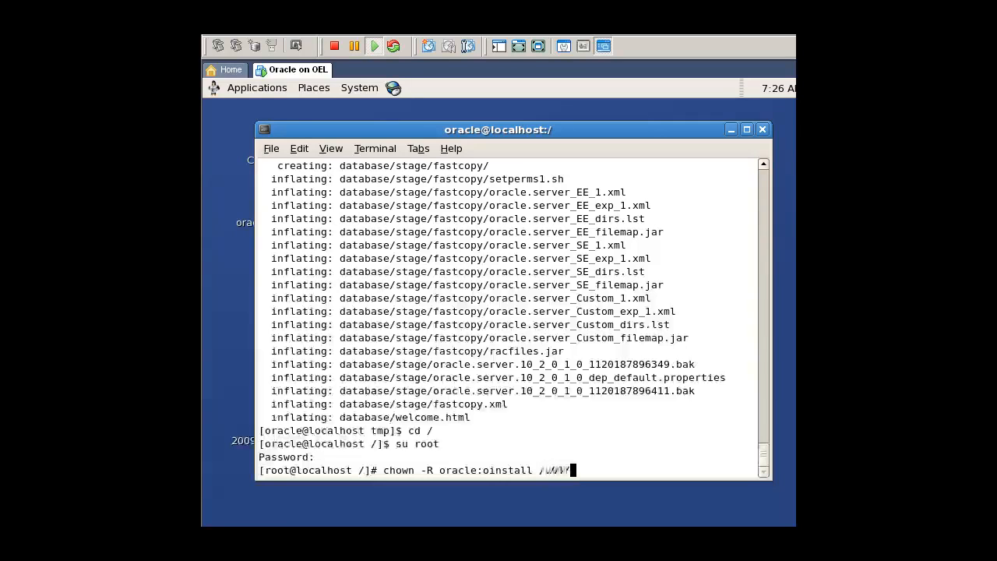
key(Return)
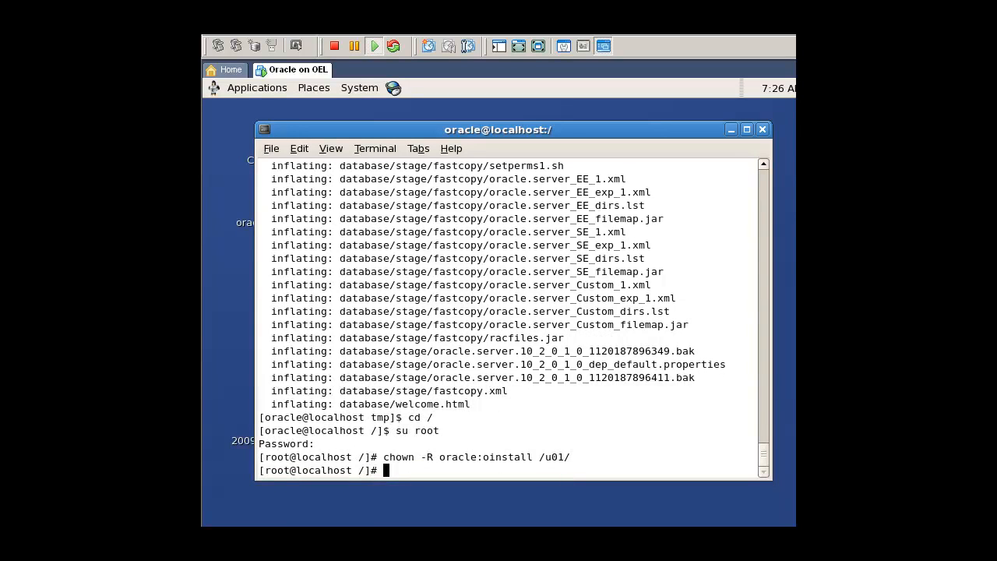
text(exit)
key(Return)
Go to the database directory under /tmp/ and launch the Oracle installer with ./runInstaller.
text(ls)
key(BackSpace)
key(BackSpace)
text(cd /tmp/)
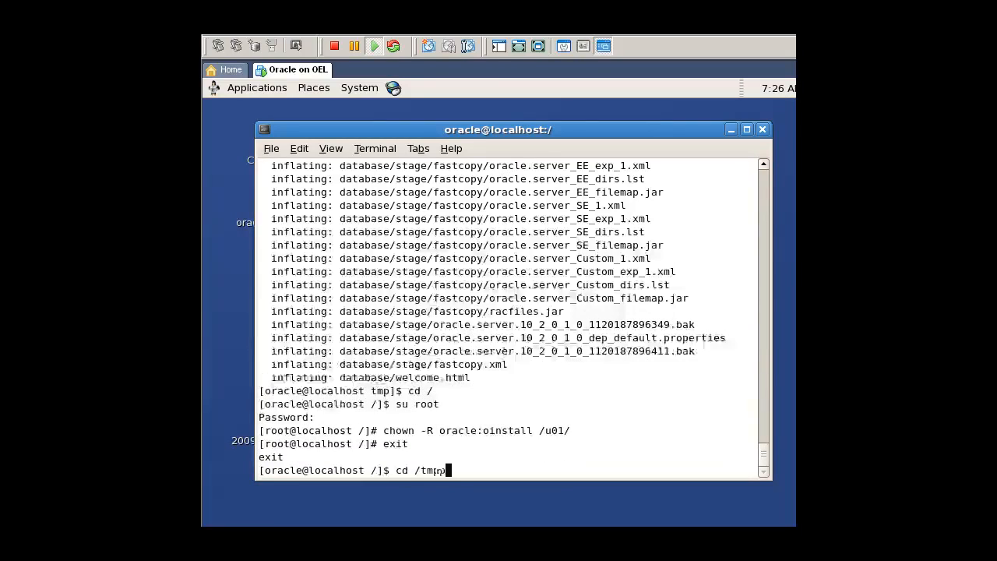
key(Return)
text(cd database/)
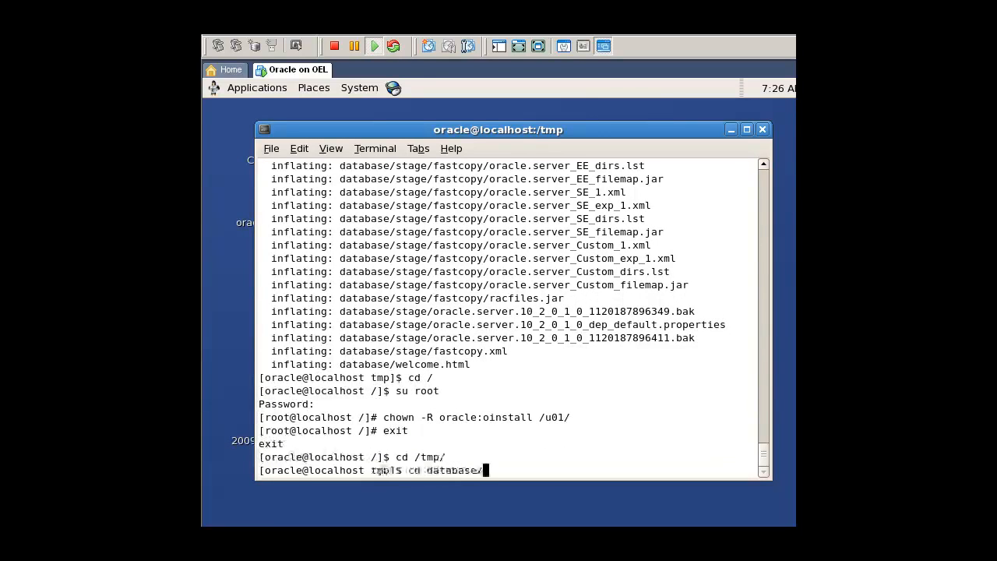
key(Return)
text(./runInstaller)
key(Return)
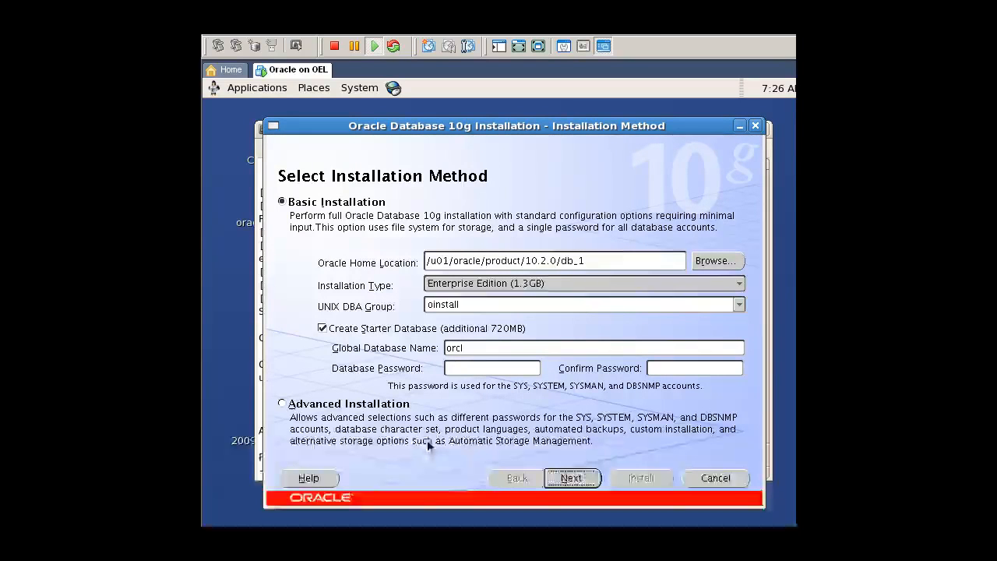
Exclude the starter database from the basic installation, continue to the product-specific prerequisite checks and review their list.
click(360, 329)
click(571, 478)
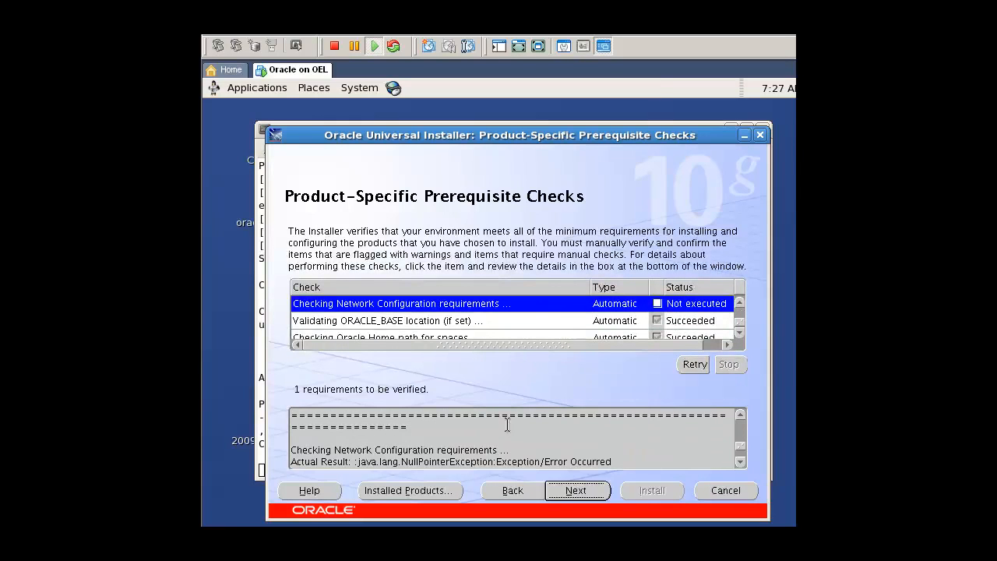
click(739, 303)
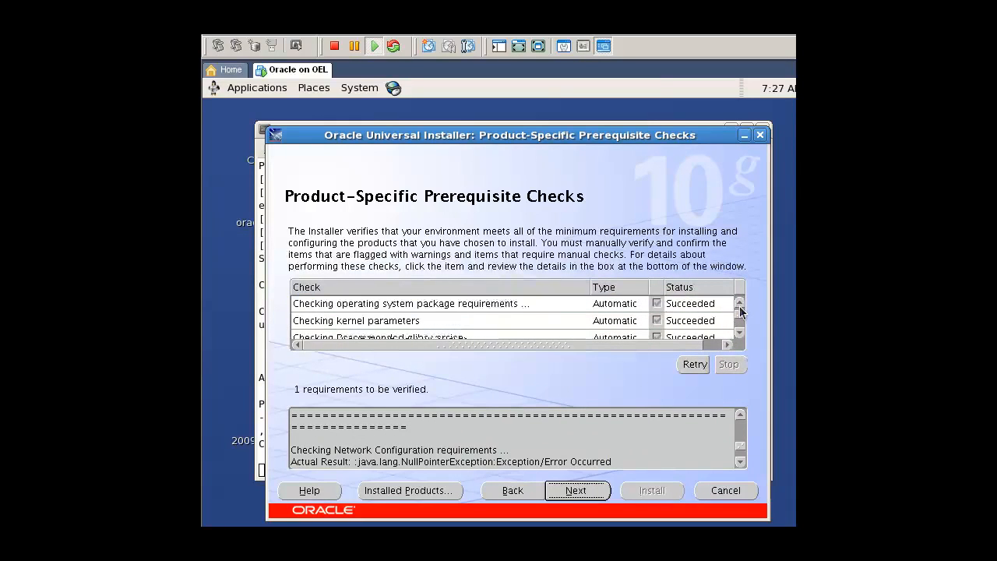
click(741, 335)
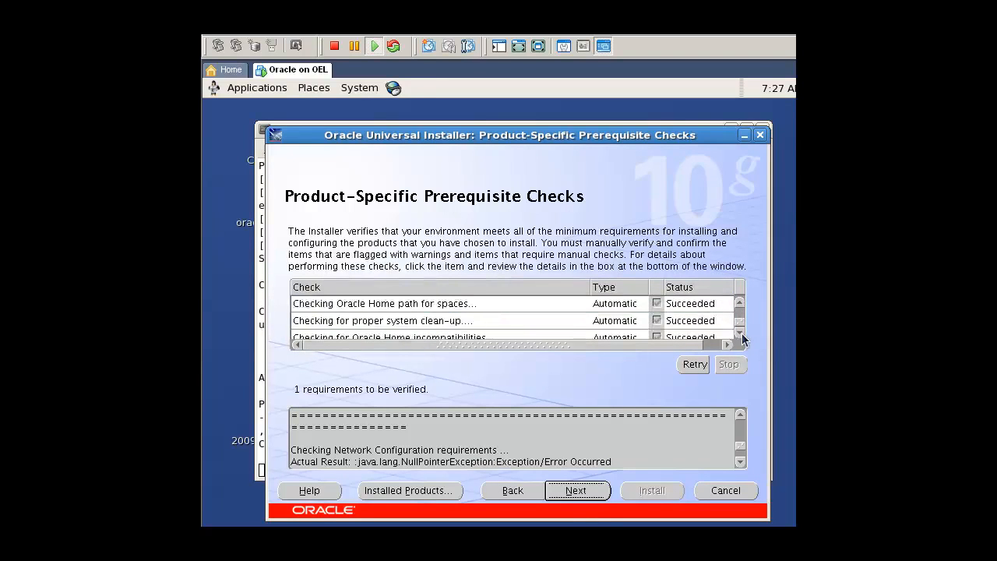
click(742, 332)
Continue past the prerequisite checks to the summary and start the Oracle Database 10g installation.
click(599, 490)
click(613, 327)
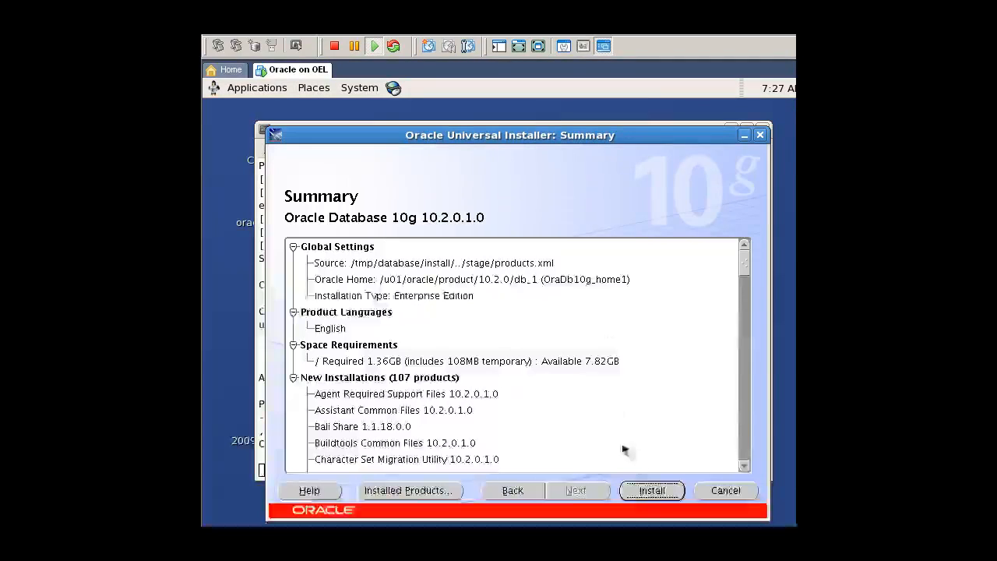
click(654, 490)
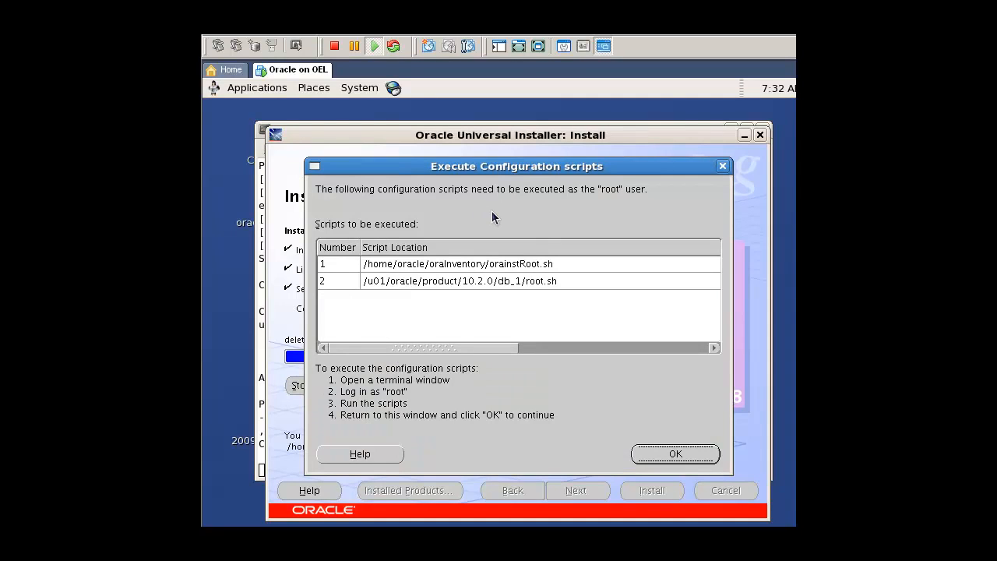
Open a new terminal, switch to root with the root password, and run ./orainstRoot.sh from /home/oracle/oraInventory/.
right_click(208, 266)
click(265, 334)
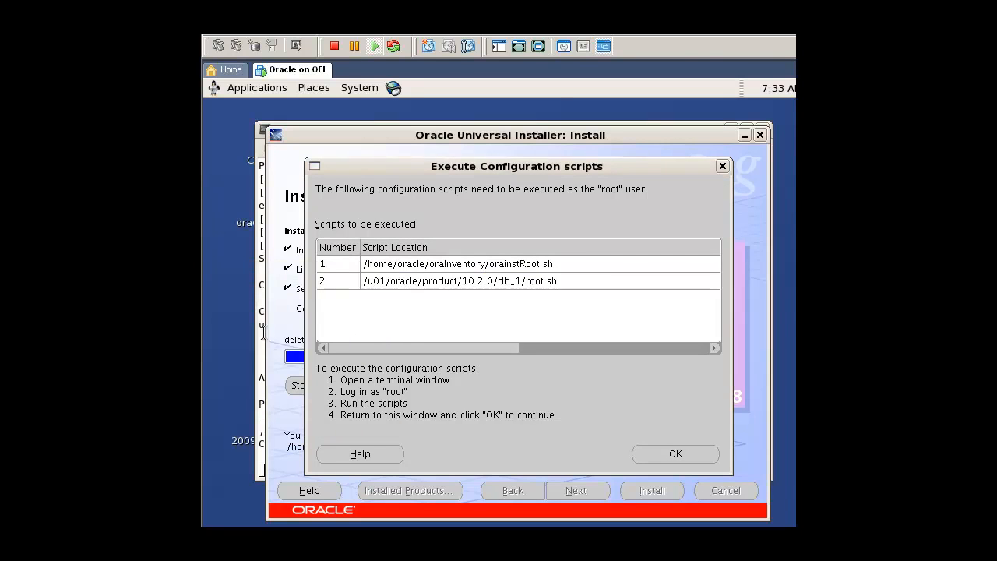
text(su root)
key(Return)
key(Return)
text(cd /home/oracle/oraInventory/)
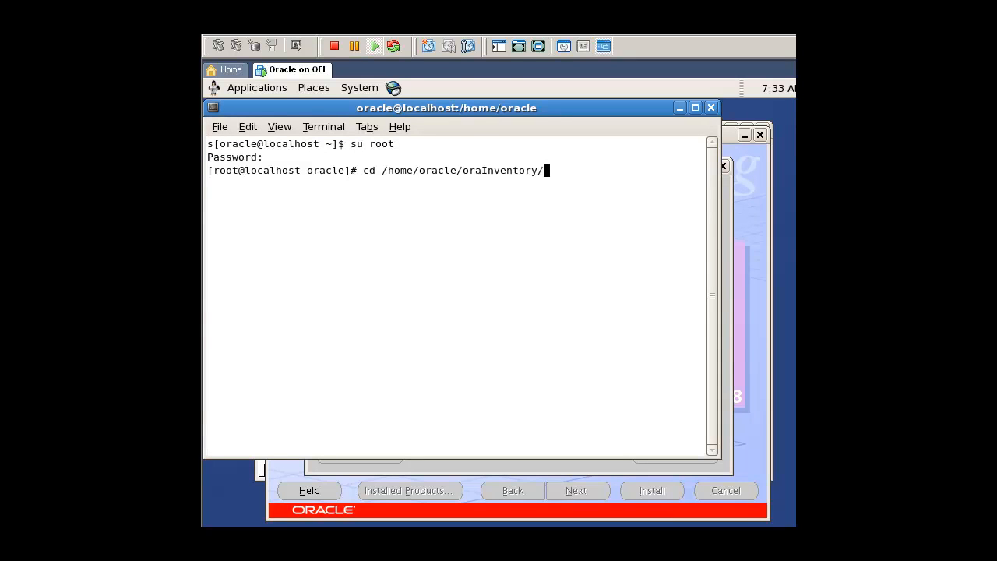
key(Return)
text(./orainstRoot.sh)
key(Tab)
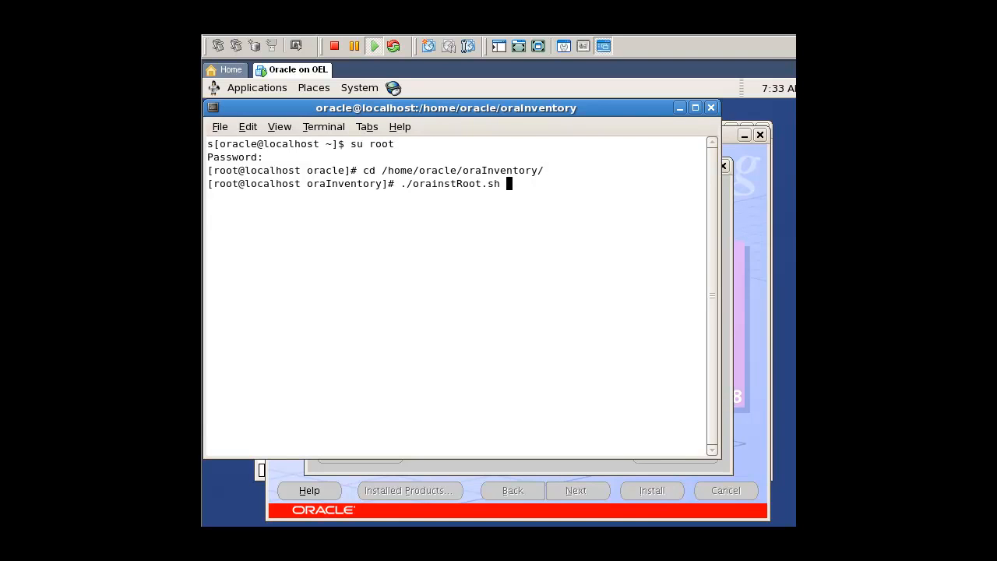
key(Return)
Run ./root.sh from $ORACLE_HOME/ with the default local bin directory, then exit the root session and the terminal.
text(cd $ORACLE_HOME/)
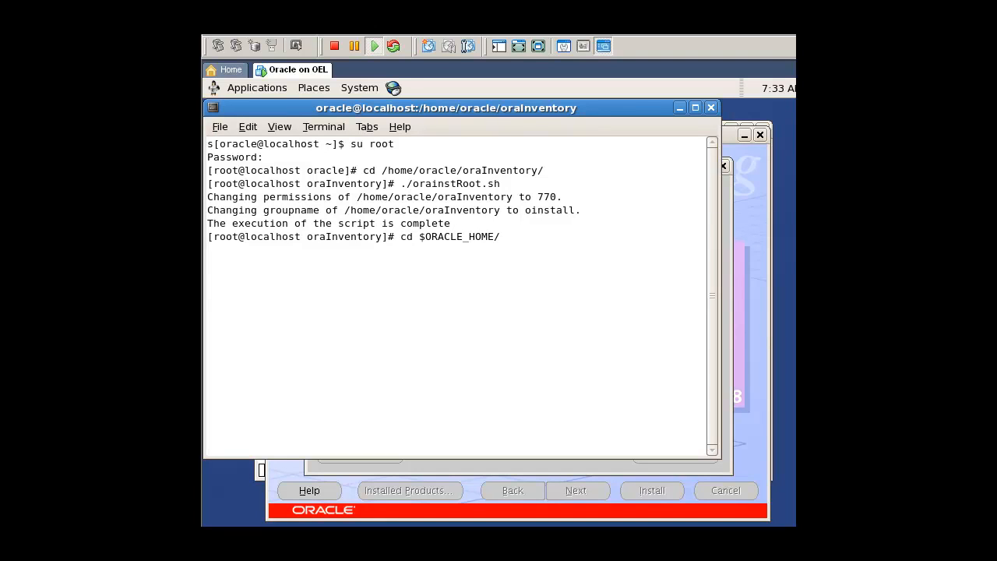
key(Return)
text(./root.sh)
key(Return)
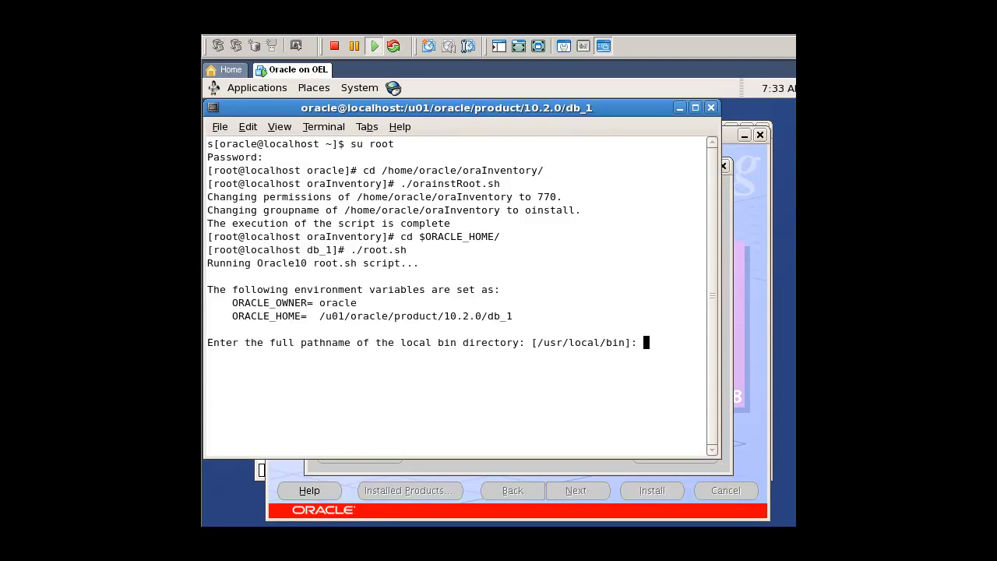
key(Return)
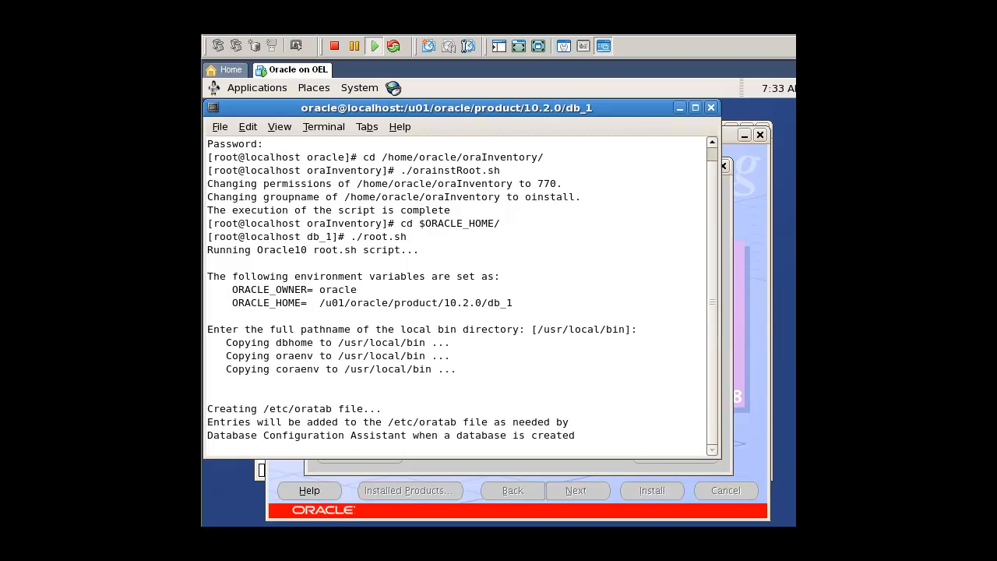
text(exit)
key(Return)
text(exit)
key(Return)
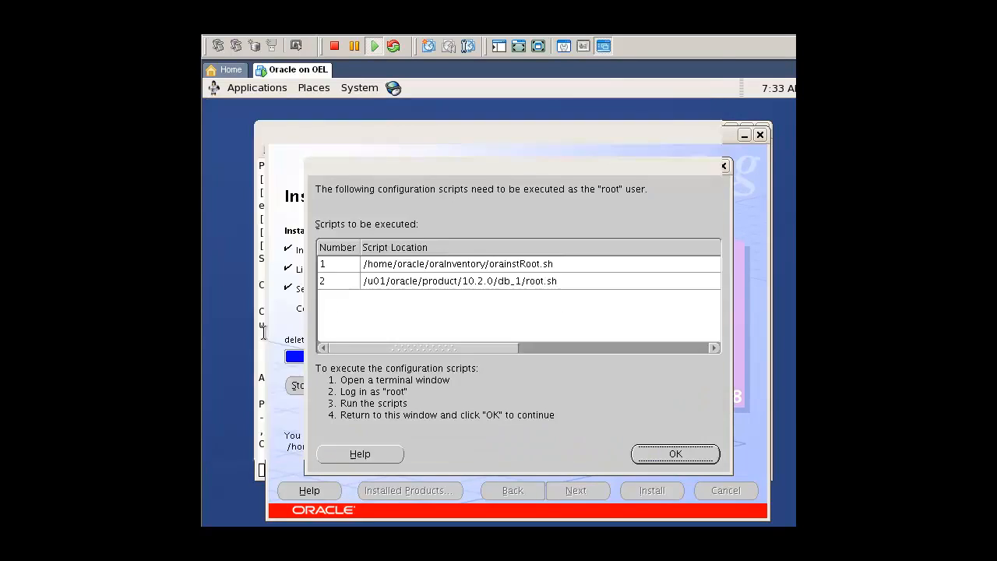
Confirm the executed configuration scripts in the installer and exit Oracle Universal Installer.
click(655, 455)
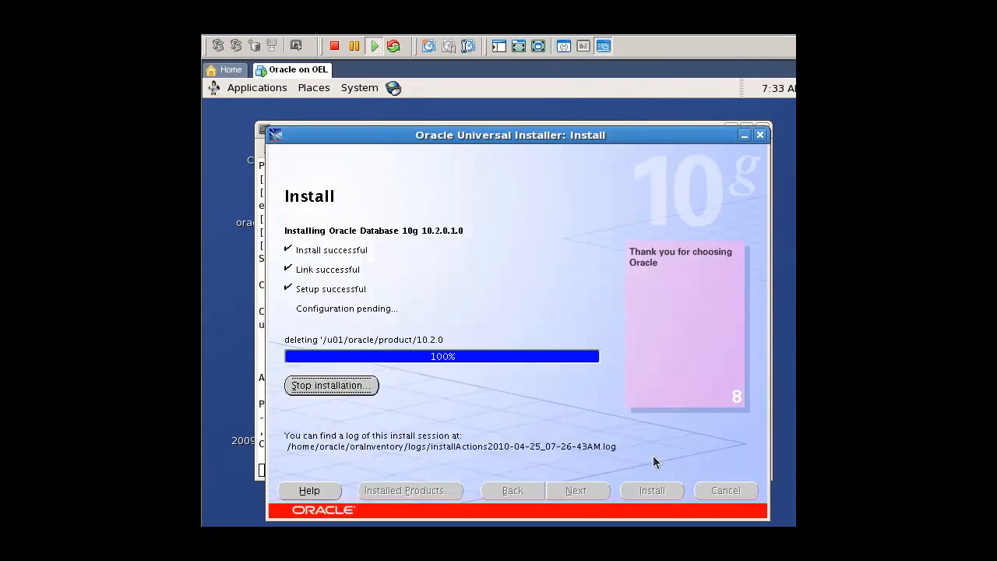
click(718, 494)
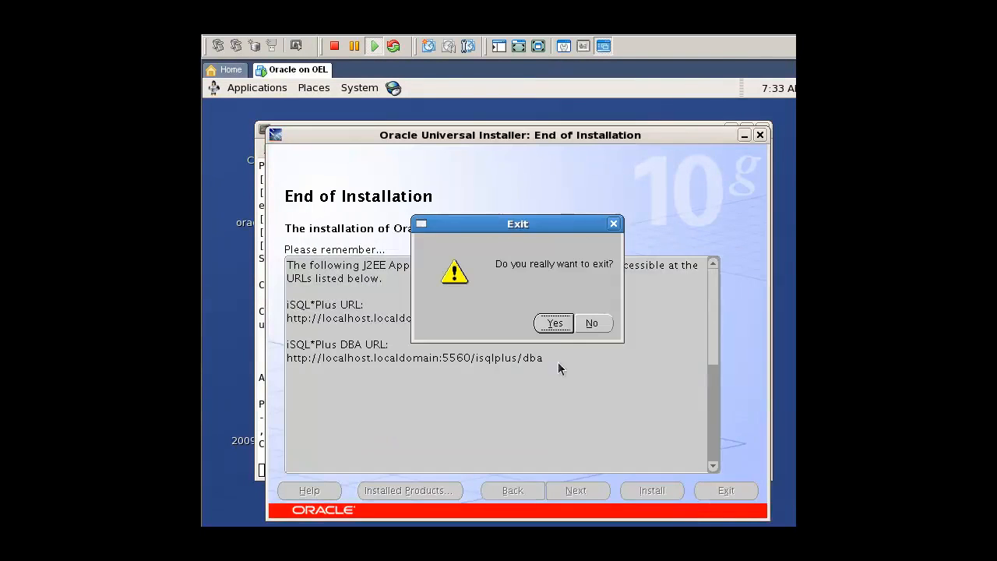
click(549, 324)
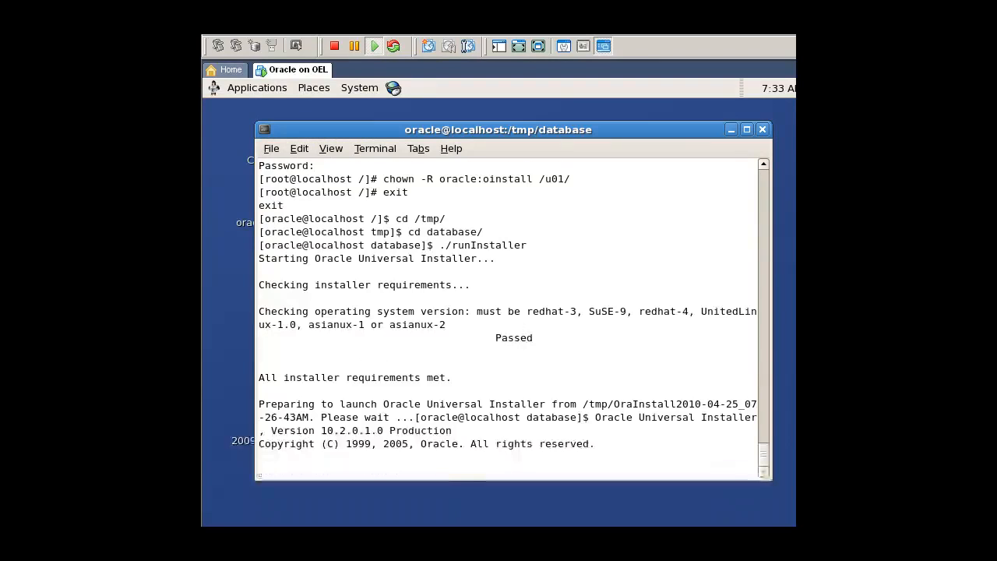
Reboot the virtual machine from the terminal and log back in as the oracle user with the account password.
key(Return)
text(reboot)
key(Return)
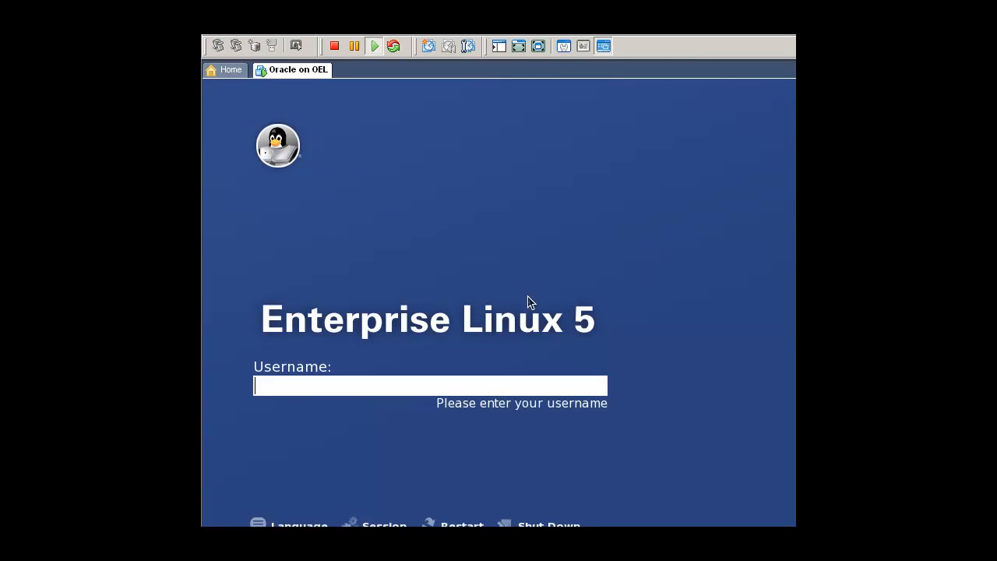
text(oracle)
key(Return)
text(oracle)
key(Return)
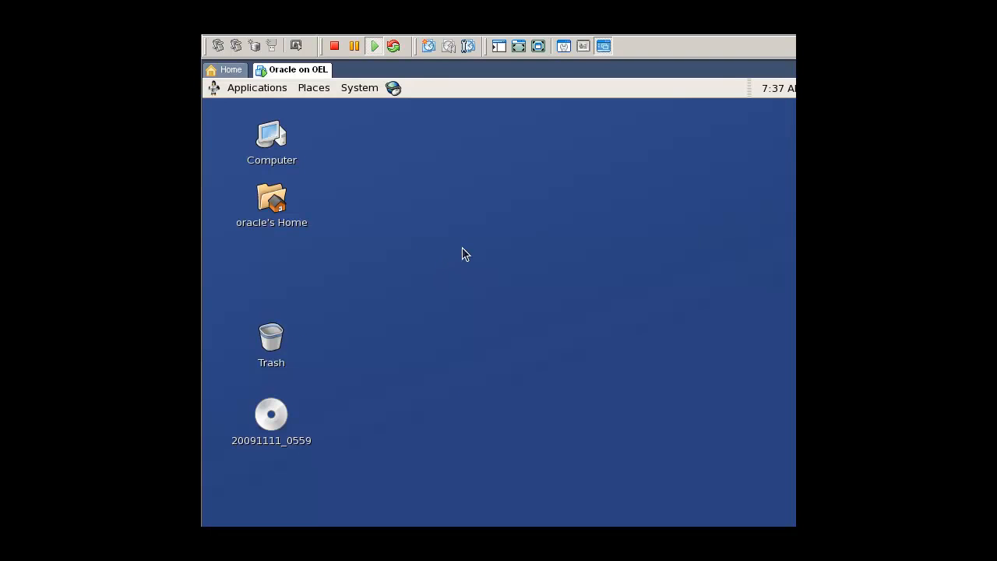
Open a terminal on the desktop and launch the Database Configuration Assistant with dbca.
right_click(390, 203)
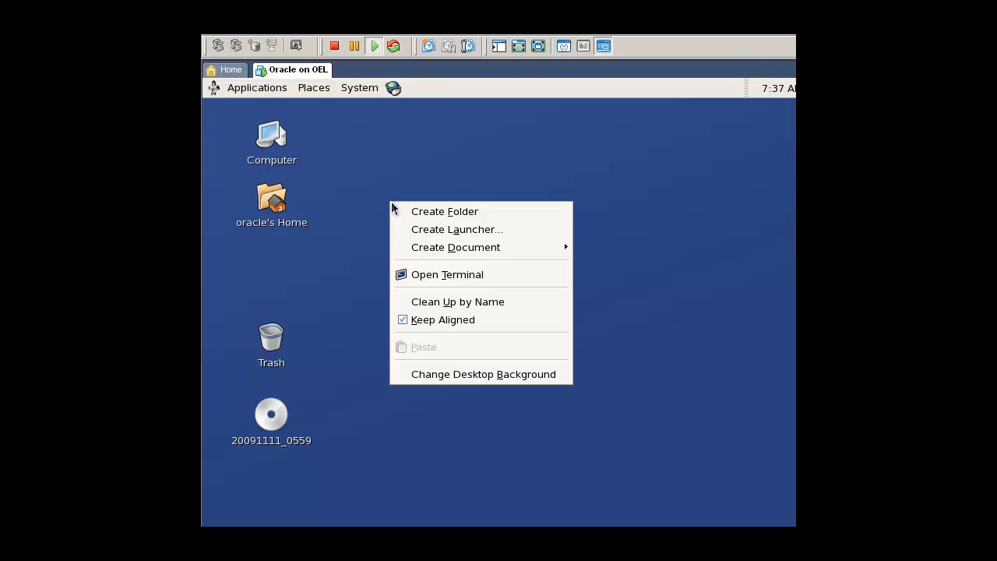
click(433, 274)
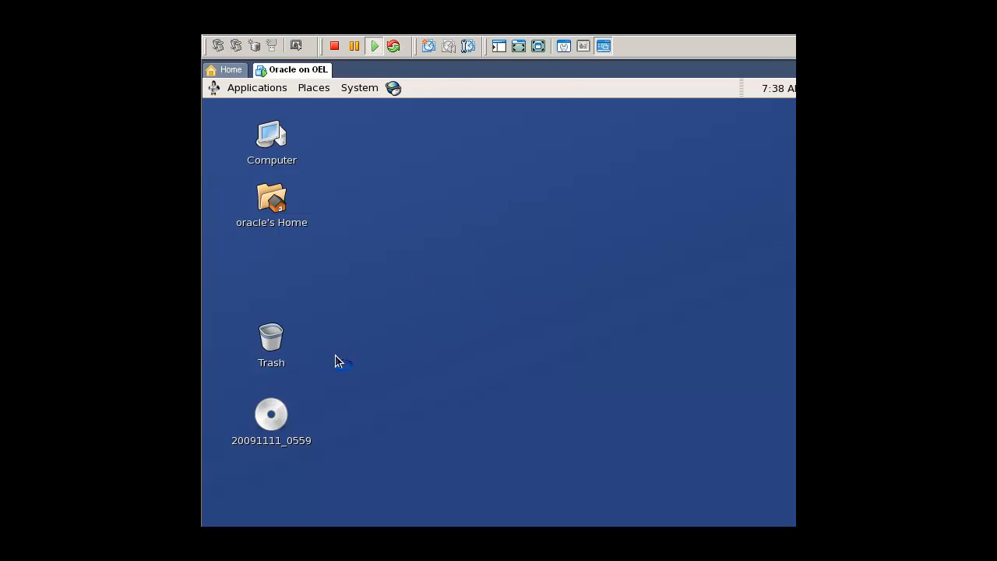
text(dbca)
key(Return)
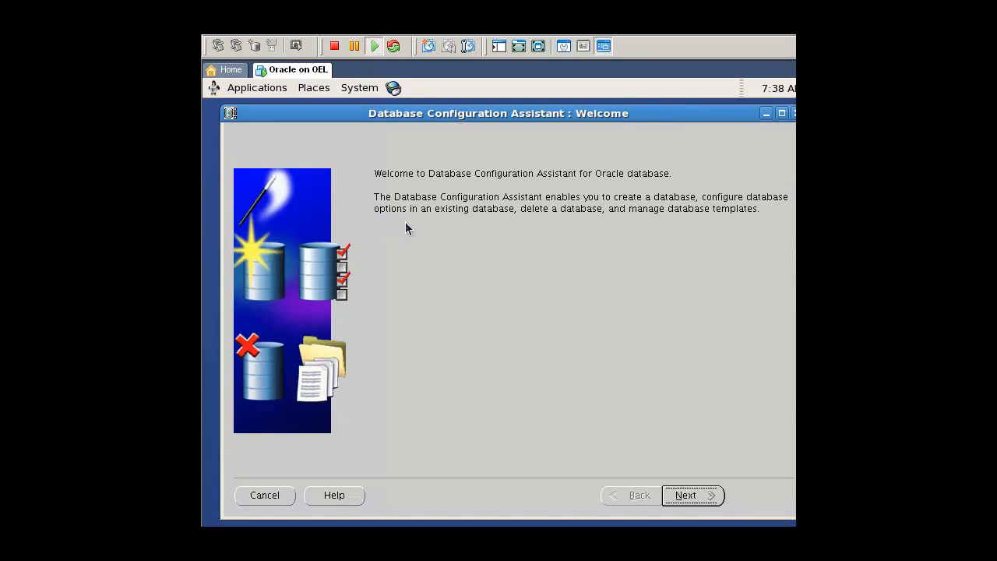
Choose to create a database from the General Purpose template and set its global database name to test.
click(703, 501)
click(704, 501)
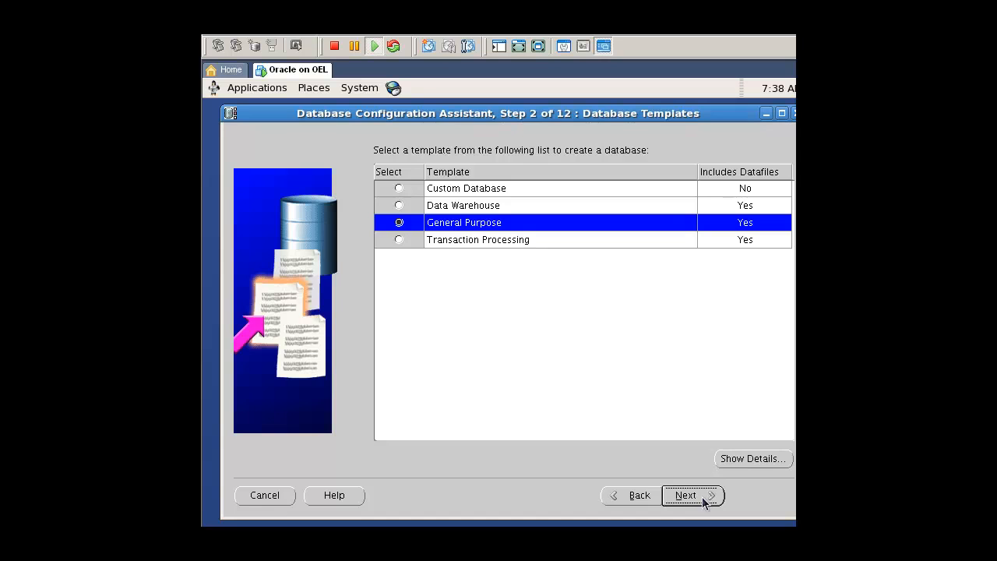
click(703, 501)
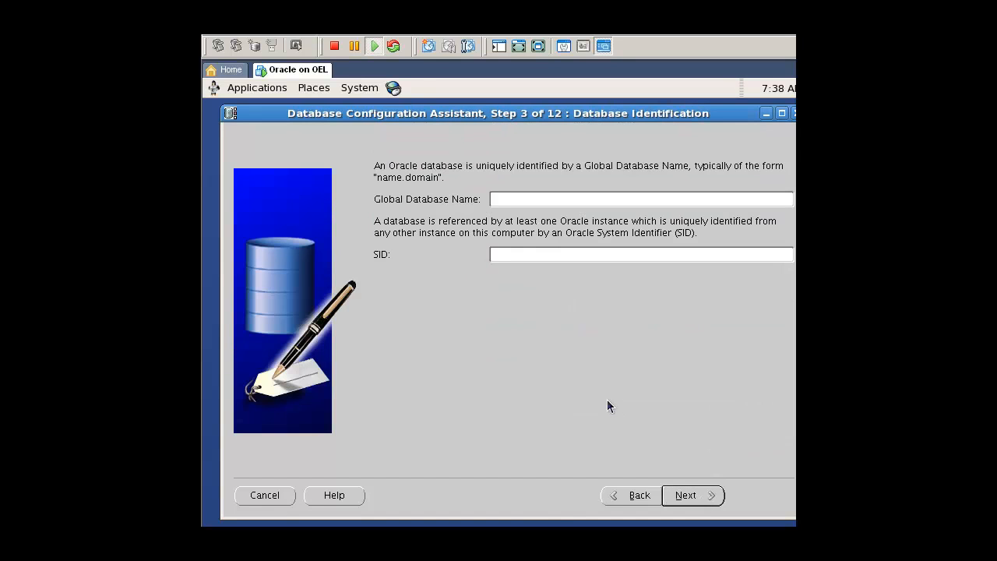
text(test)
click(697, 499)
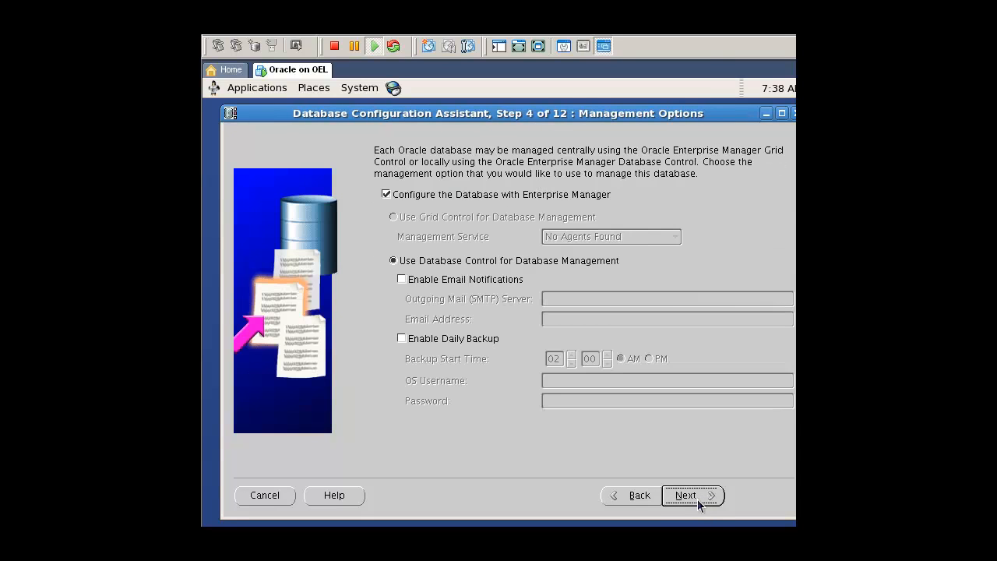
Keep the default management options, enter one password for all database accounts, and finish creating the test database with default storage.
click(693, 502)
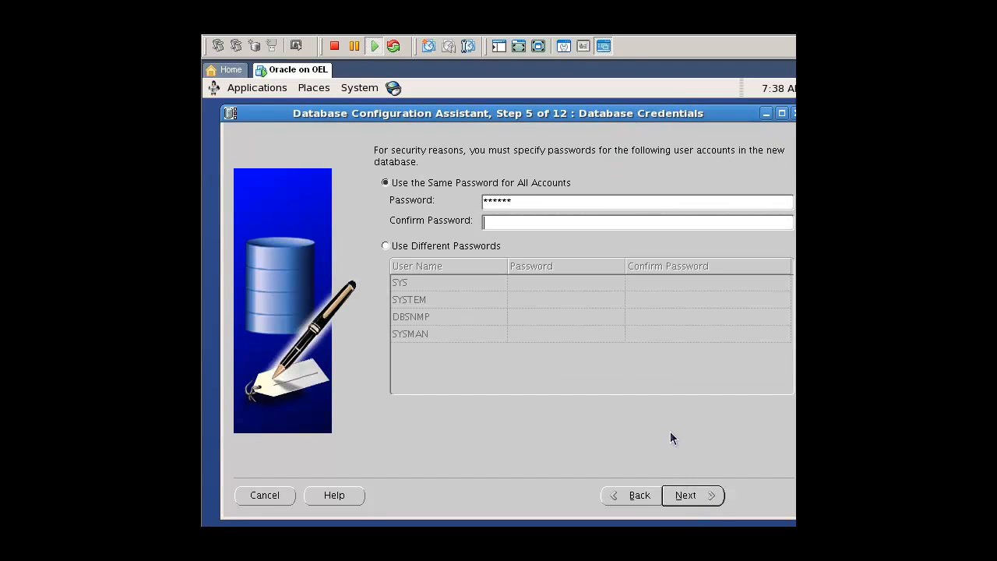
click(691, 503)
click(761, 501)
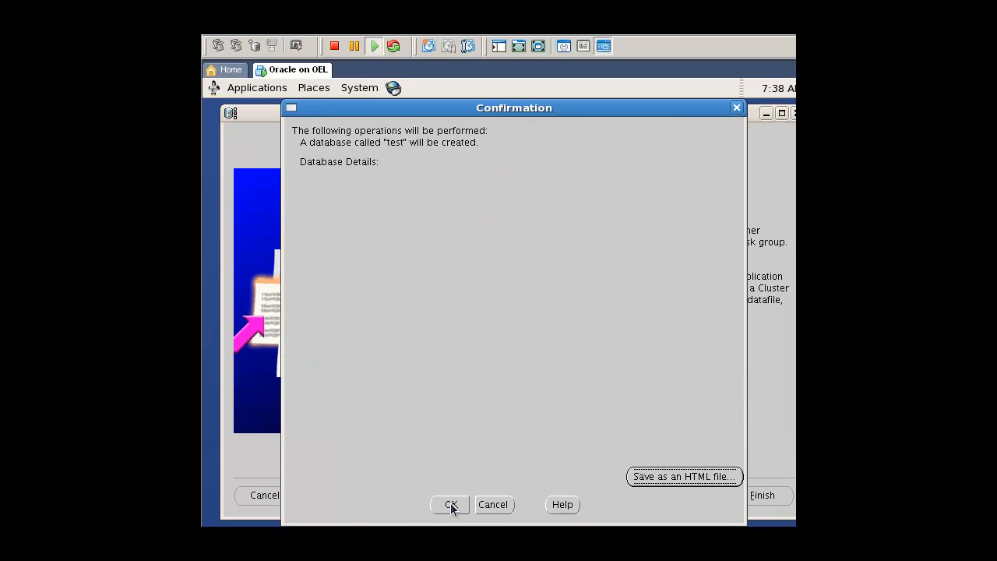
click(450, 503)
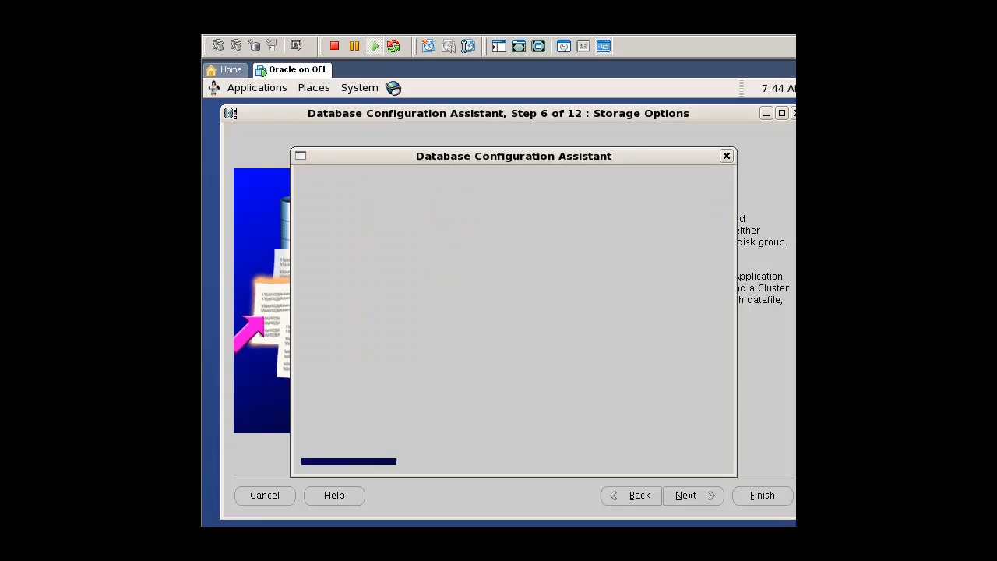
click(513, 444)
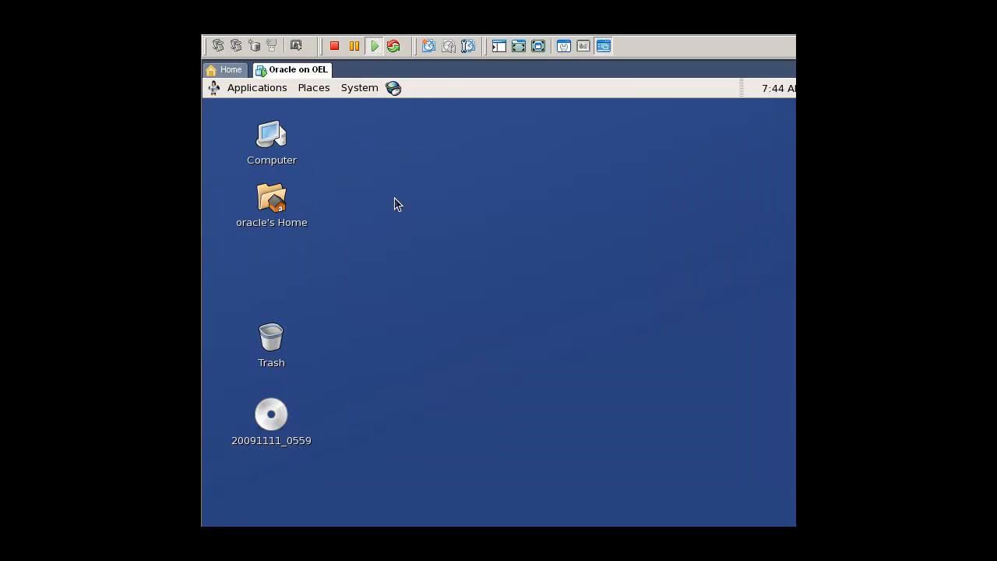
Open a terminal and print the ORACLE_HOME and ORACLE_SID environment variables.
right_click(394, 196)
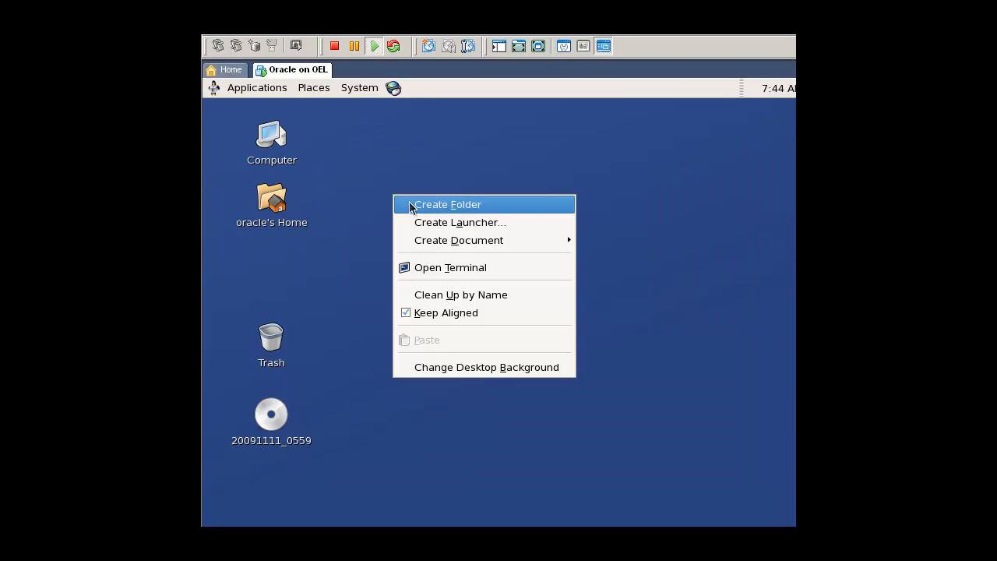
click(434, 268)
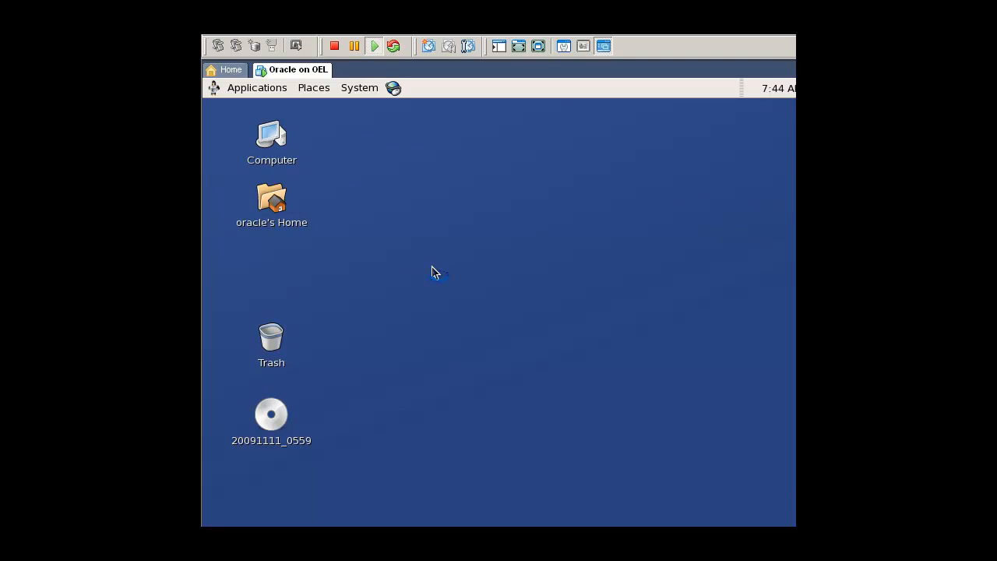
text(echo $ORACLE_HOME)
key(Return)
text(echo $ORACLE_SID)
key(Return)
Export ORACLE_SID=test and connect to the database with sqlplus "/ as sysdba".
text(export ORACLE_SID=)
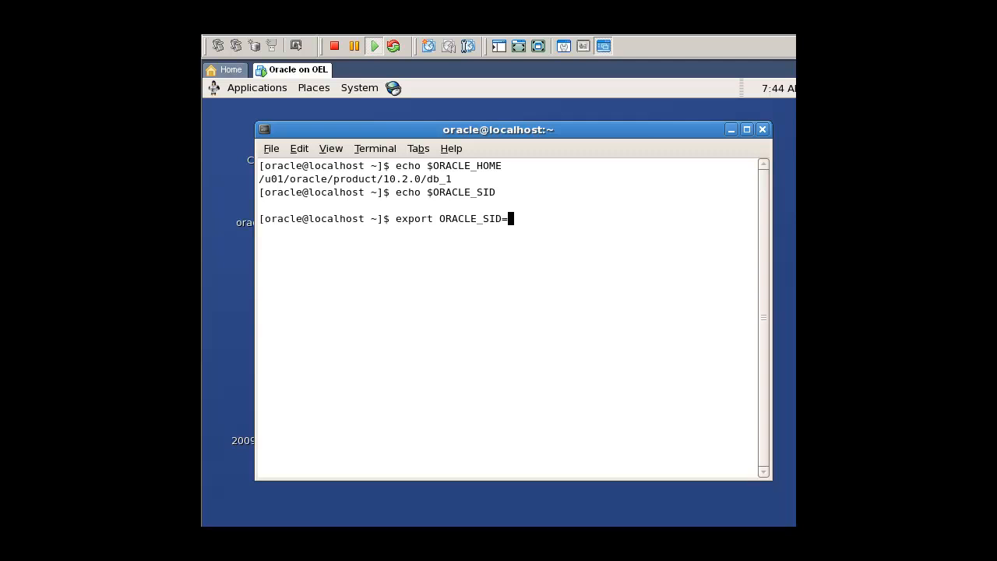
text(test)
key(Return)
text(sqlp)
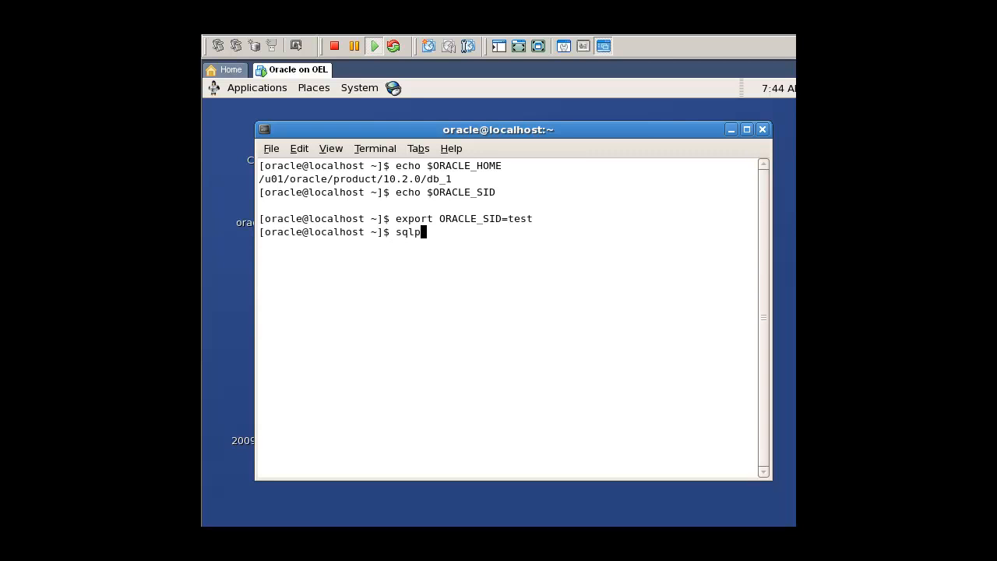
text(lus "/ as sysdba")
key(Return)
Query name from v$database and status from v$instance, then exit SQL*Plus.
text(select)
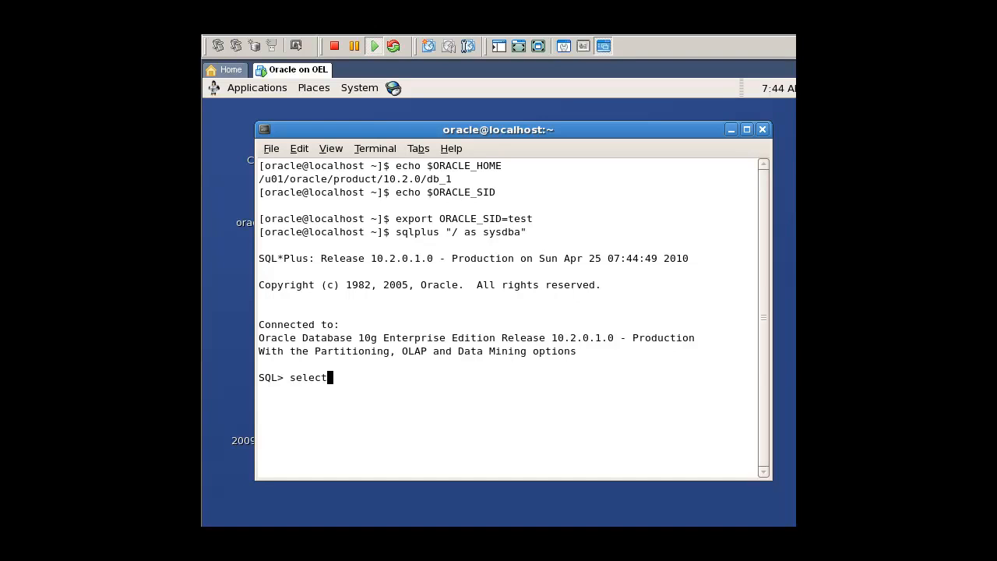
text( name from v$database;)
key(Return)
text(select sta)
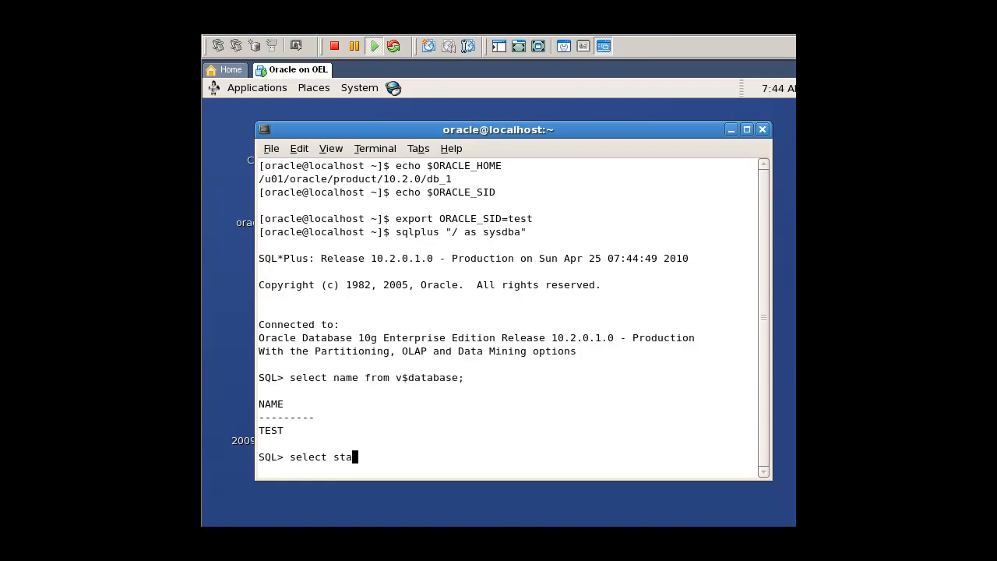
text(tus from v$instance;)
key(Return)
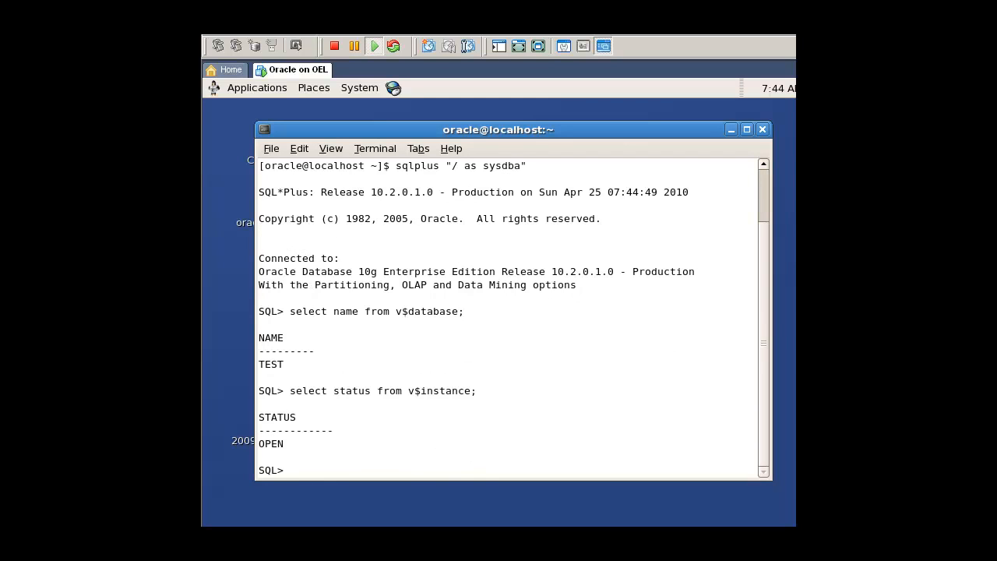
text(exit)
key(Return)
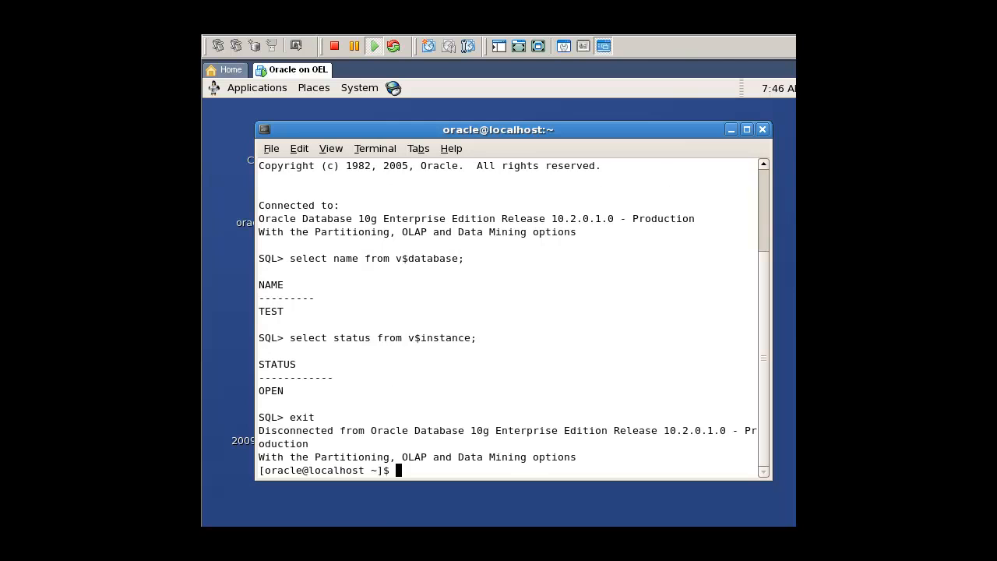
Open /home/oracle/.bash_profile in gedit from the terminal.
text(gedit /home/oracle/.bash)
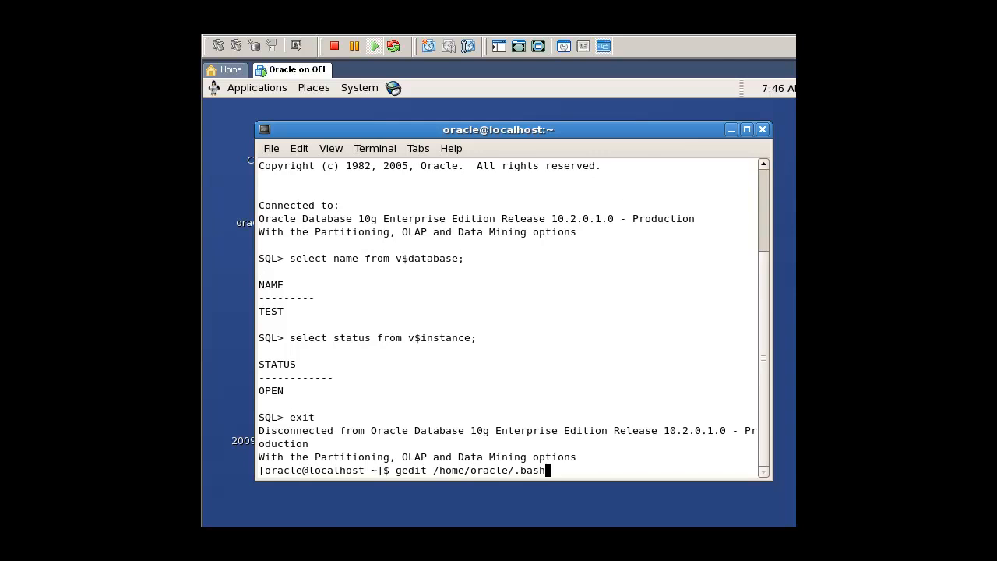
text(_profile)
key(Return)
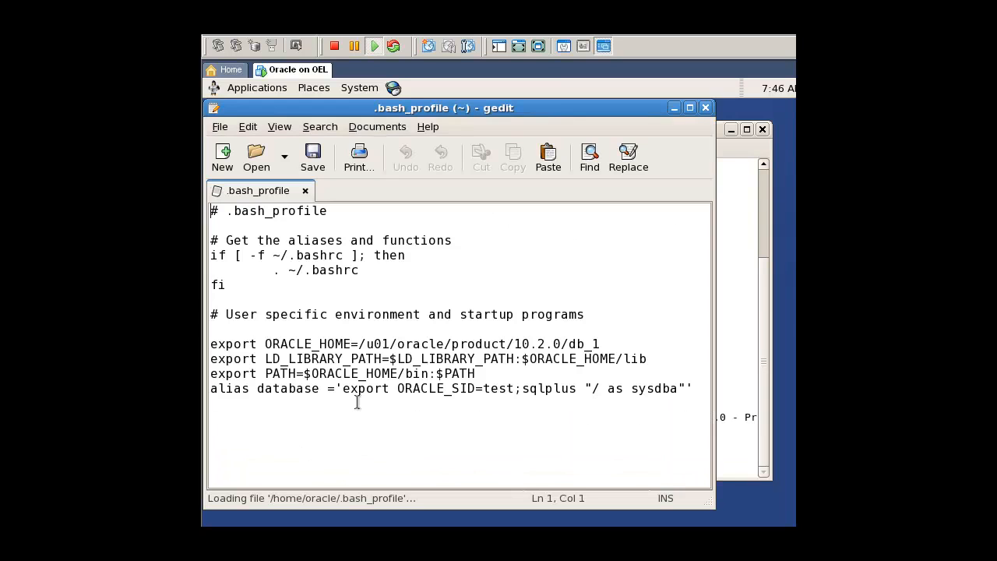
Add the line export ORACLE_SID=test below the LD_LIBRARY_PATH export, then save .bash_profile and close the editor.
drag(266, 343, 352, 343)
click(352, 344)
click(667, 356)
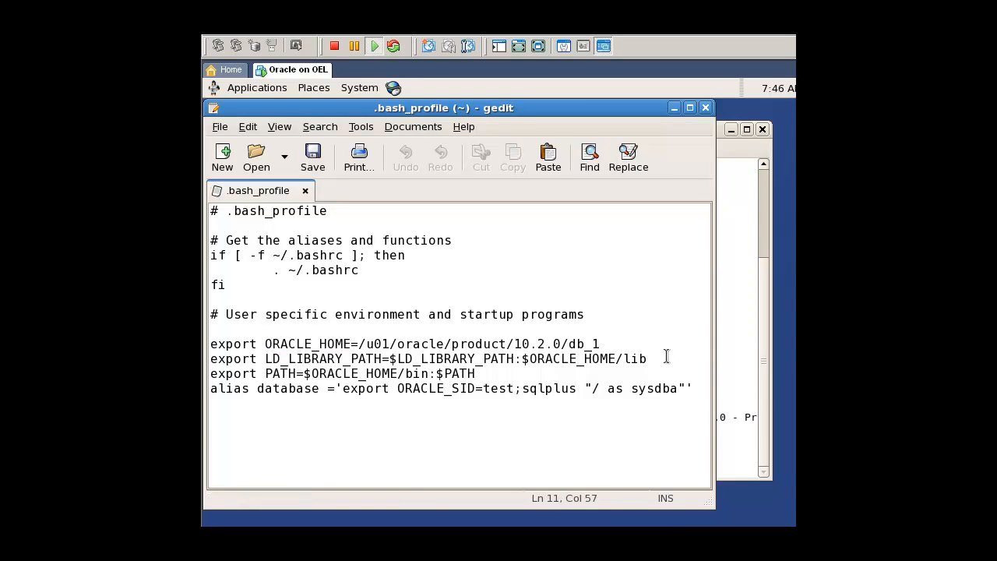
key(Return)
text(export )
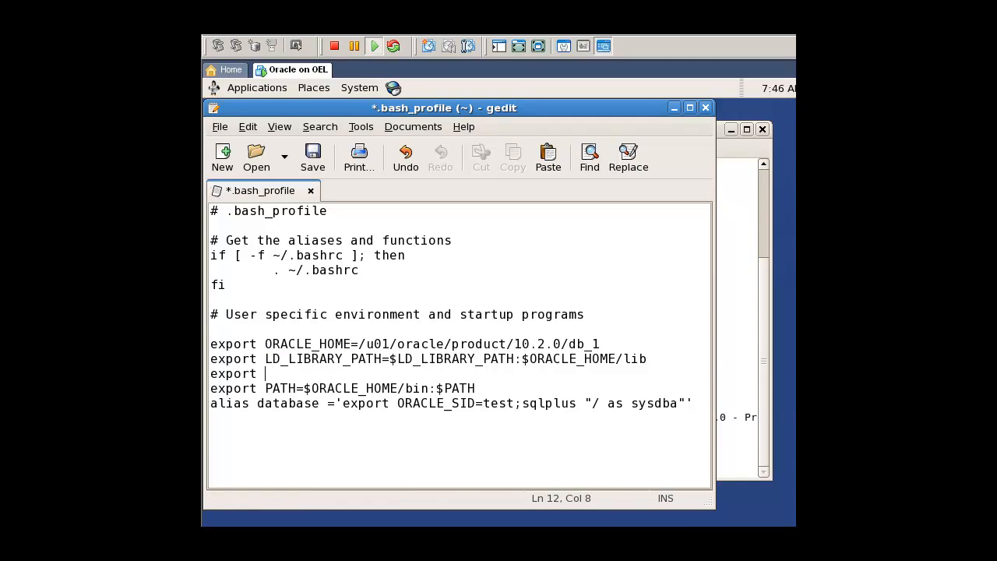
text(ORACLE_SID=test)
key(ctrl+s)
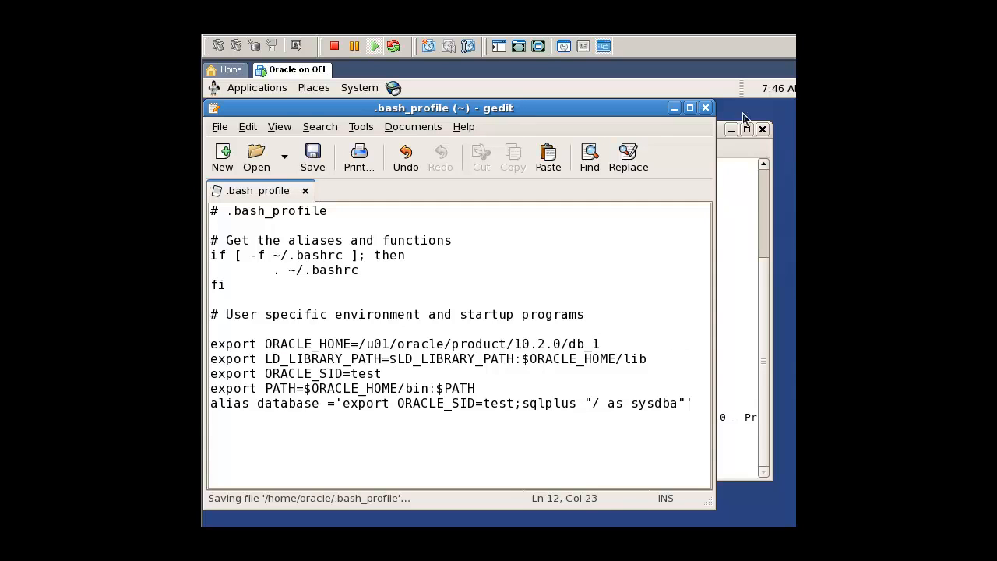
click(705, 108)
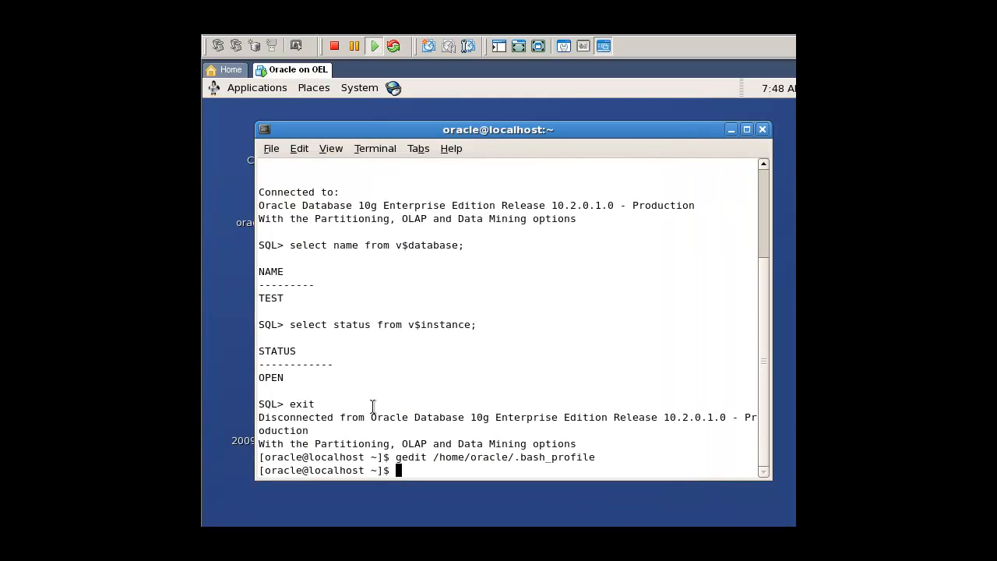